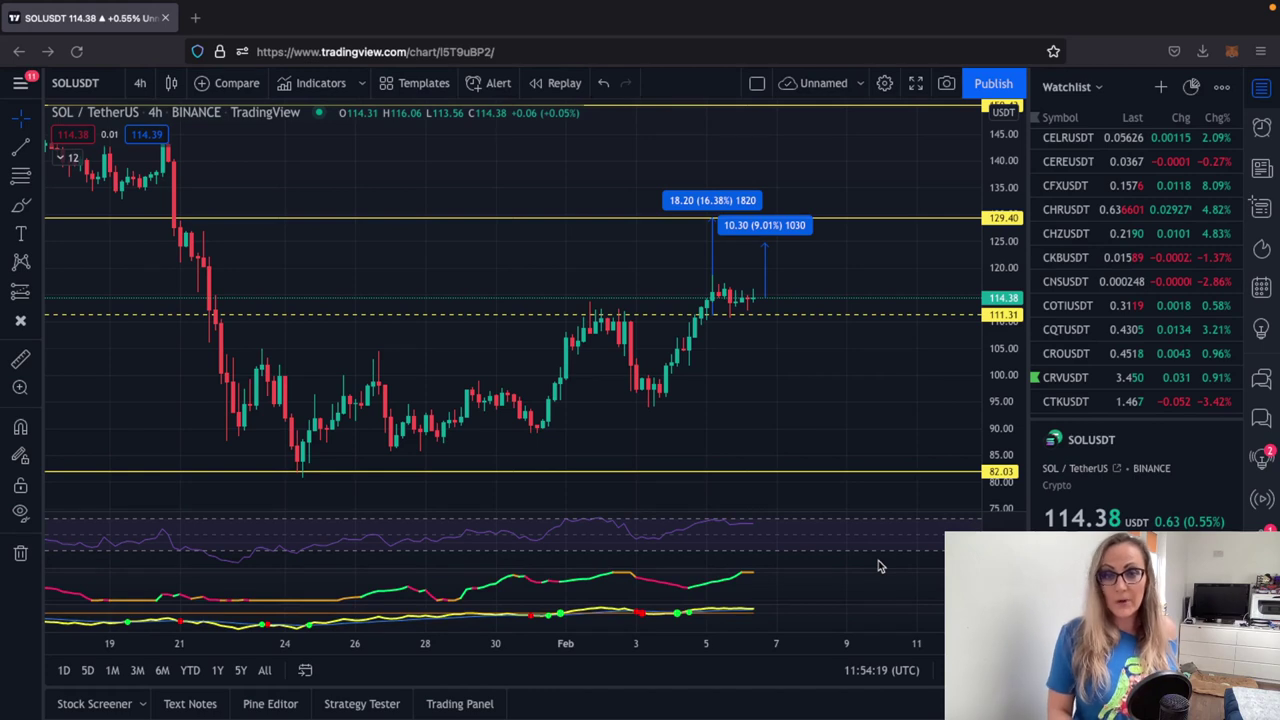
Load BTCUSDT from the watchlist on 4h and nudge the chart and price range.
scroll(1063, 237, up, 10)
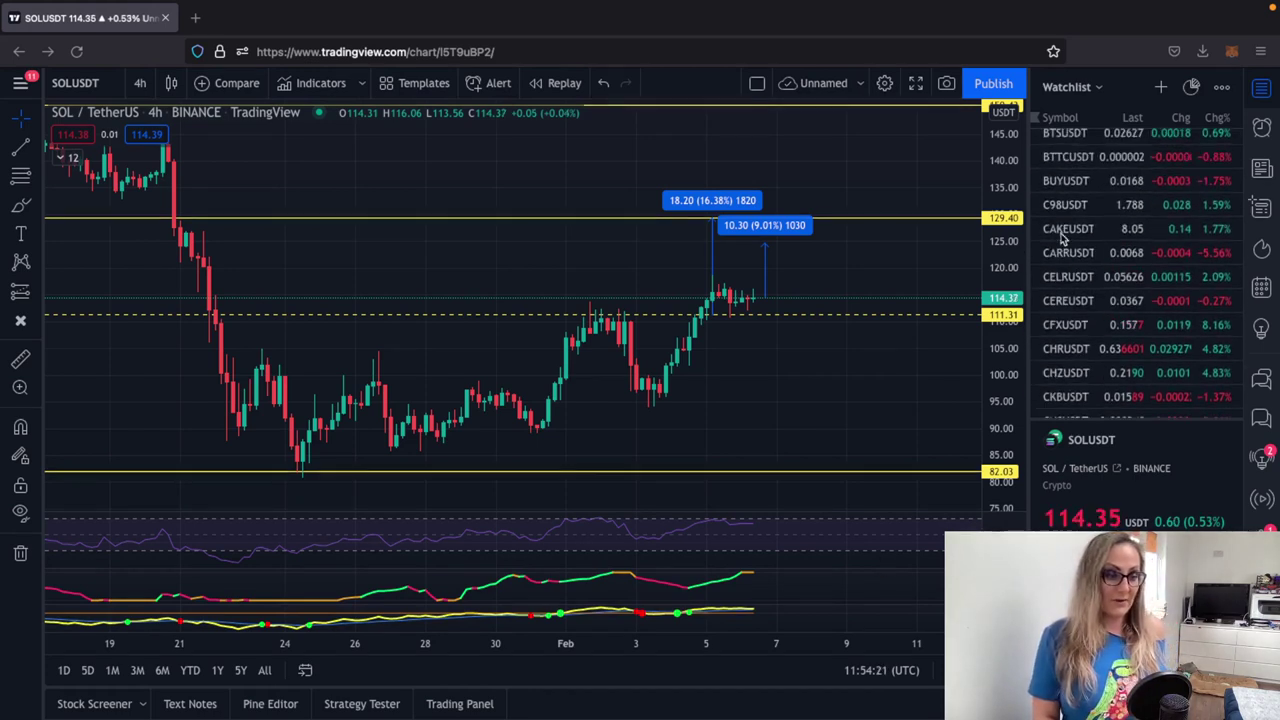
scroll(1063, 237, down, 3)
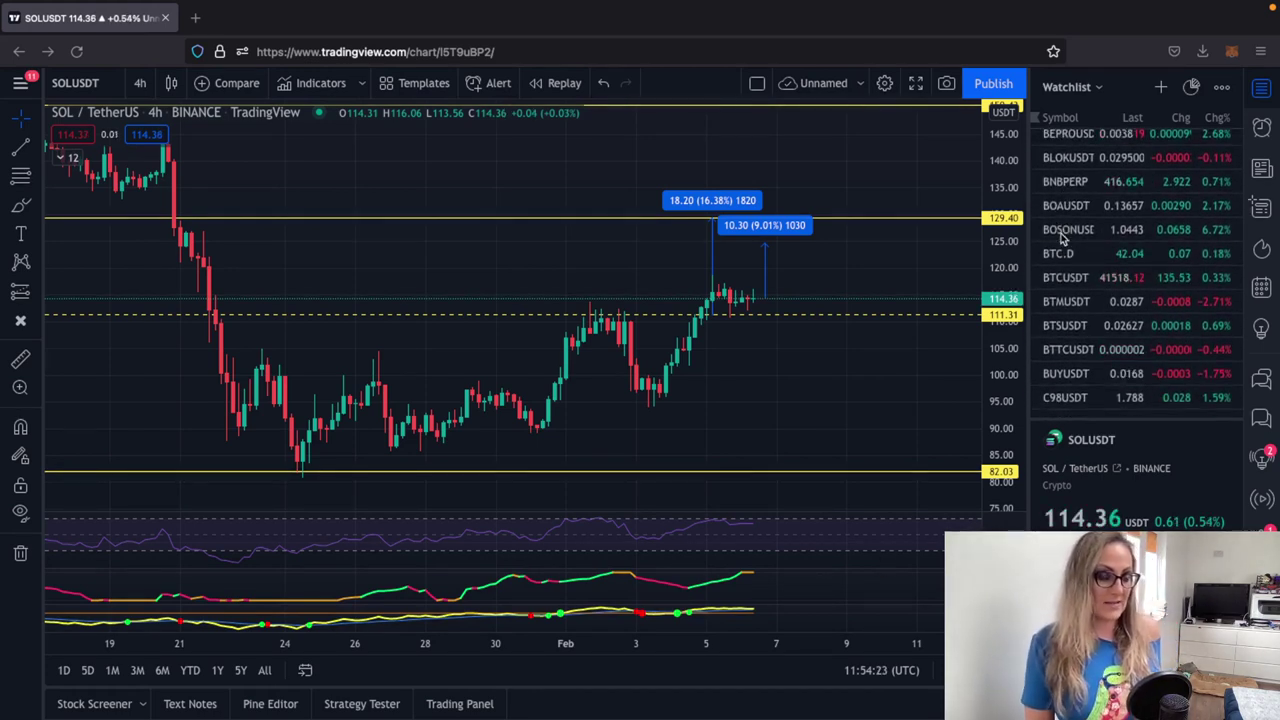
scroll(1063, 237, down, 5)
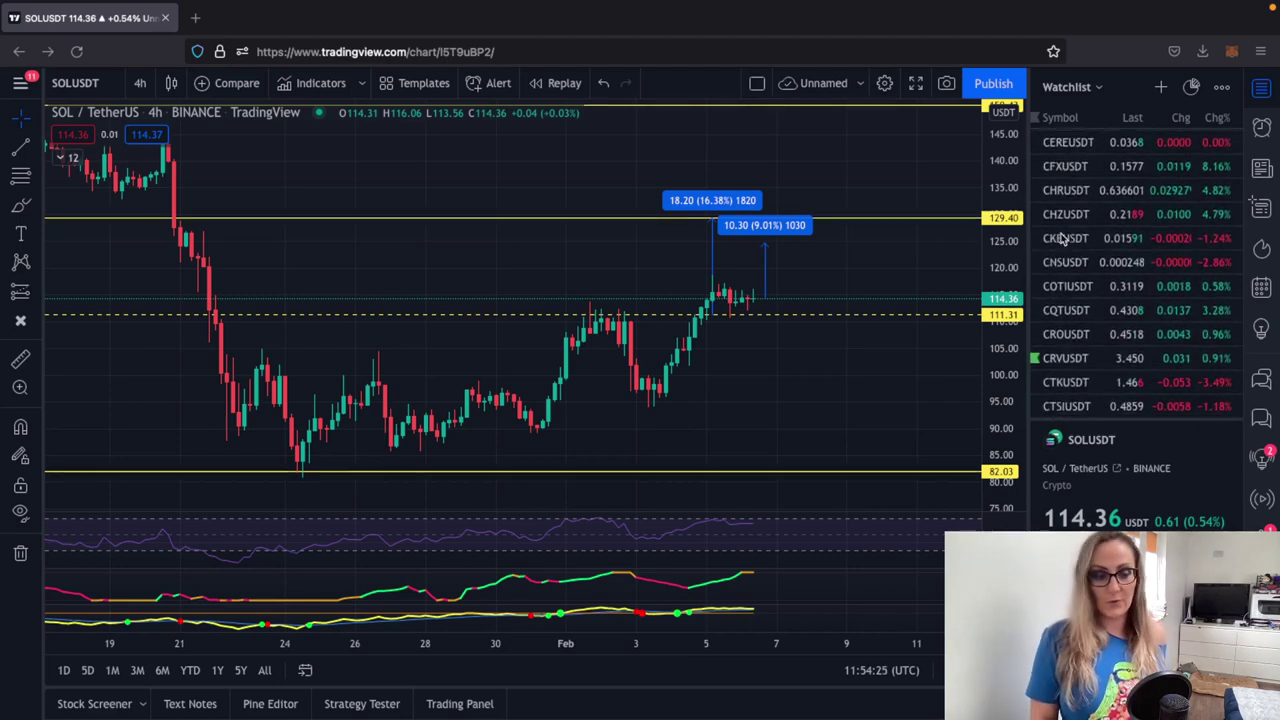
scroll(1063, 237, up, 3)
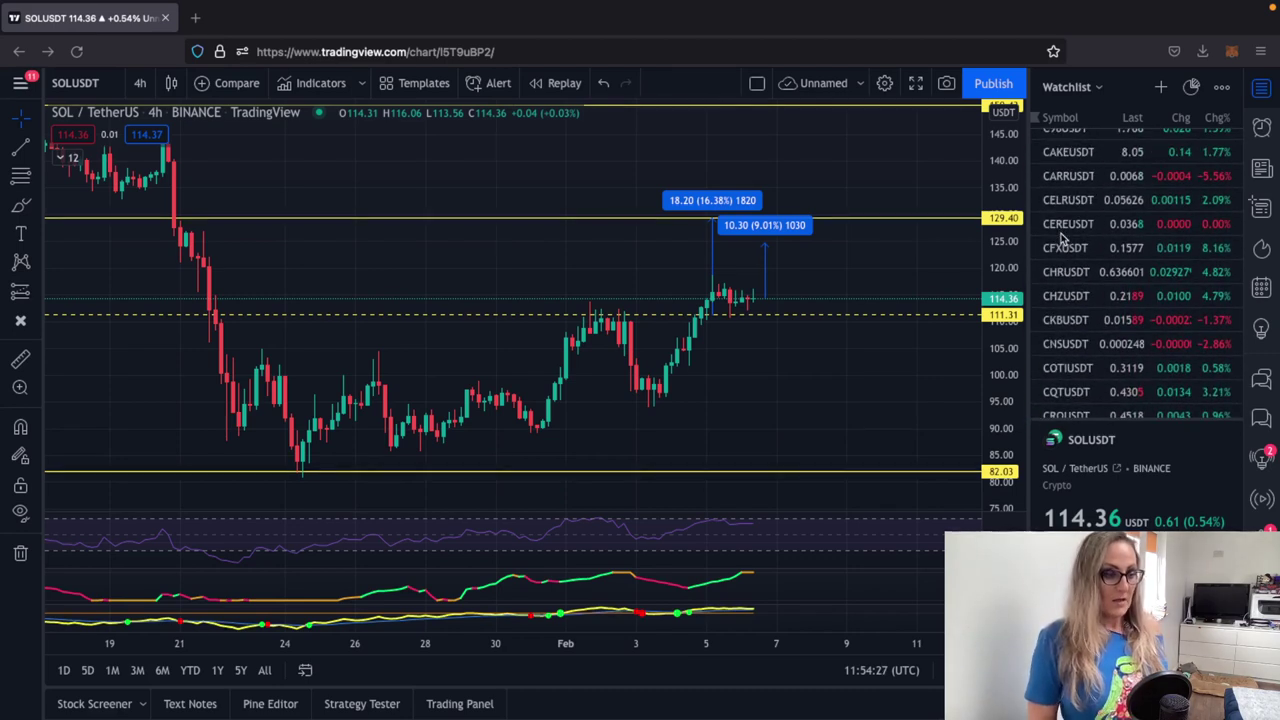
scroll(1063, 237, up, 1)
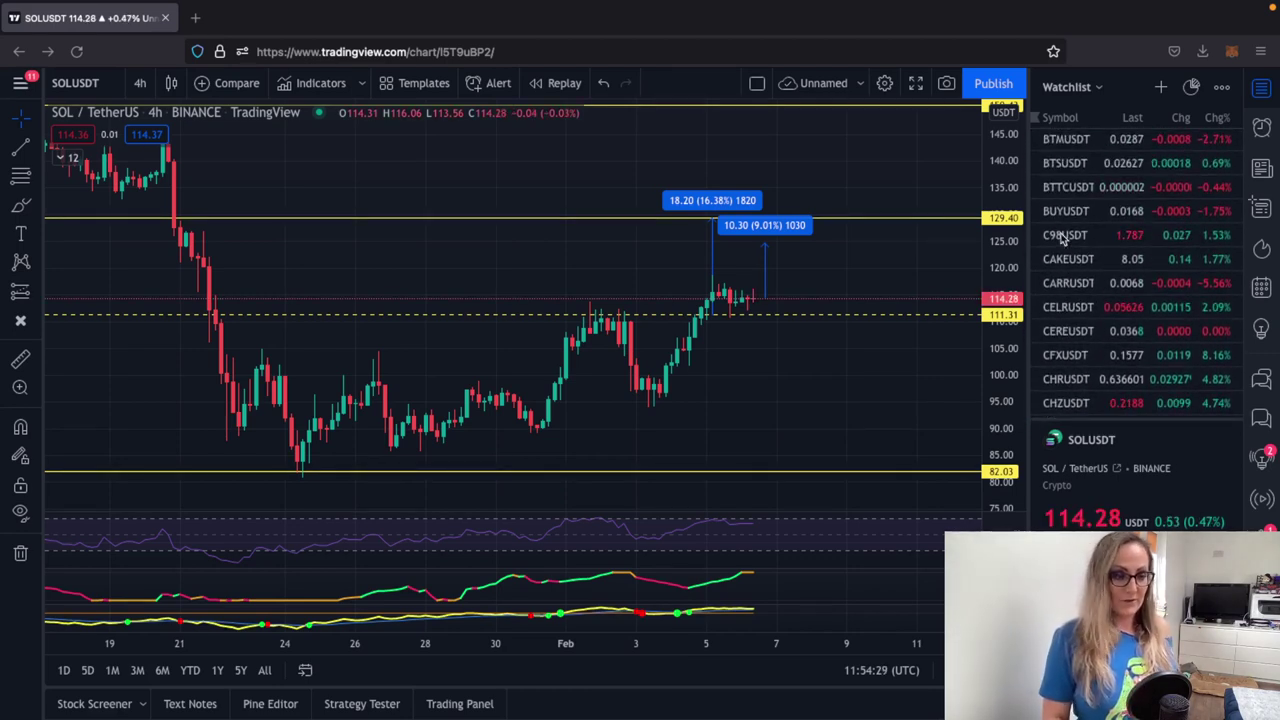
scroll(1063, 237, up, 2)
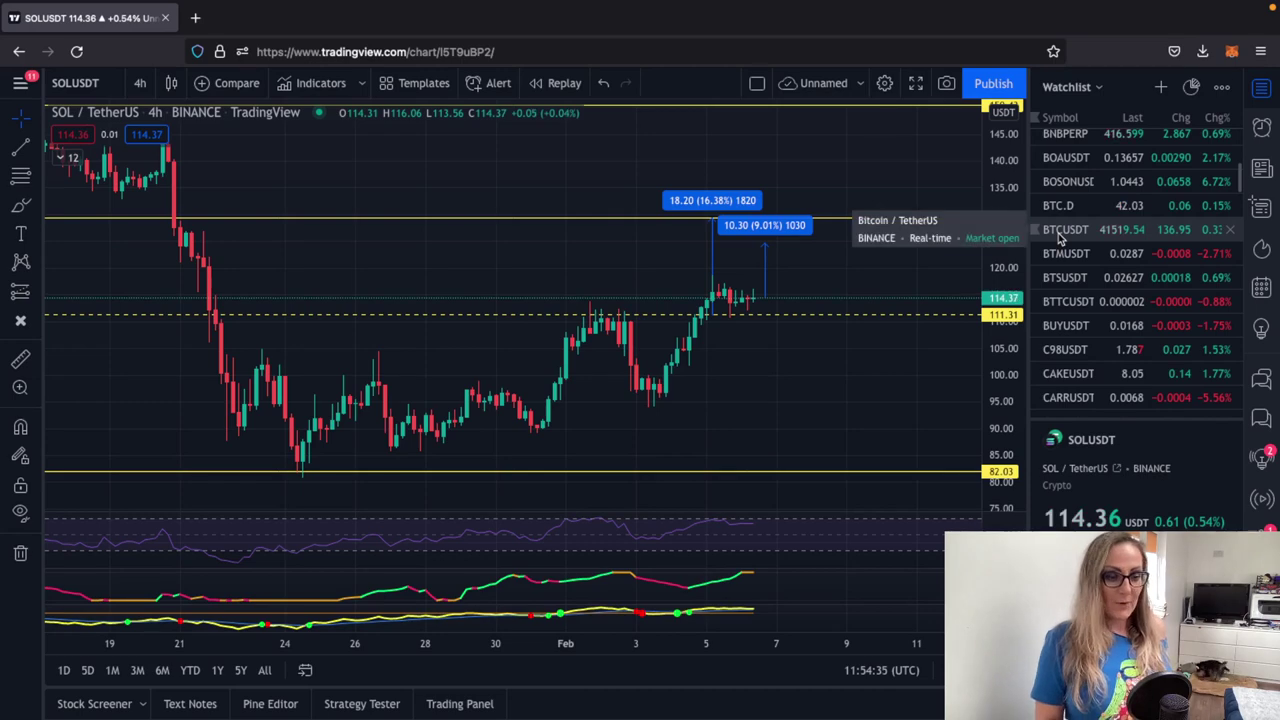
click(1060, 236)
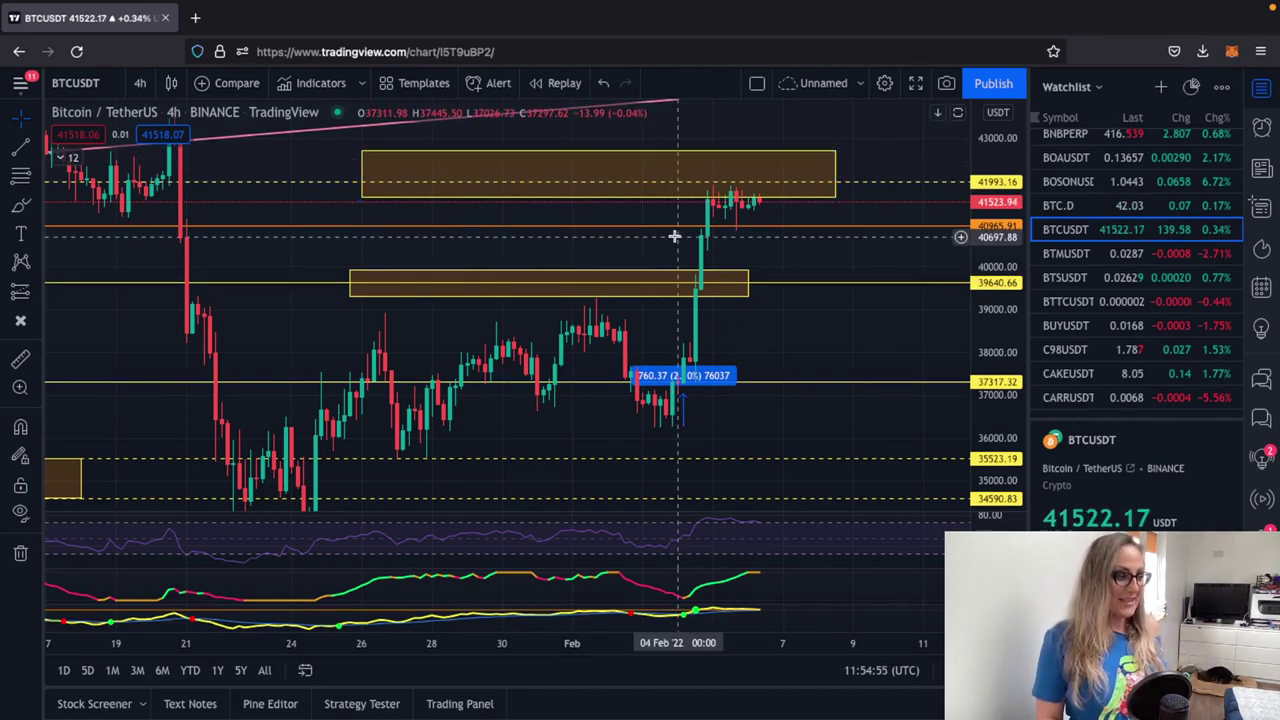
drag(818, 246, 831, 249)
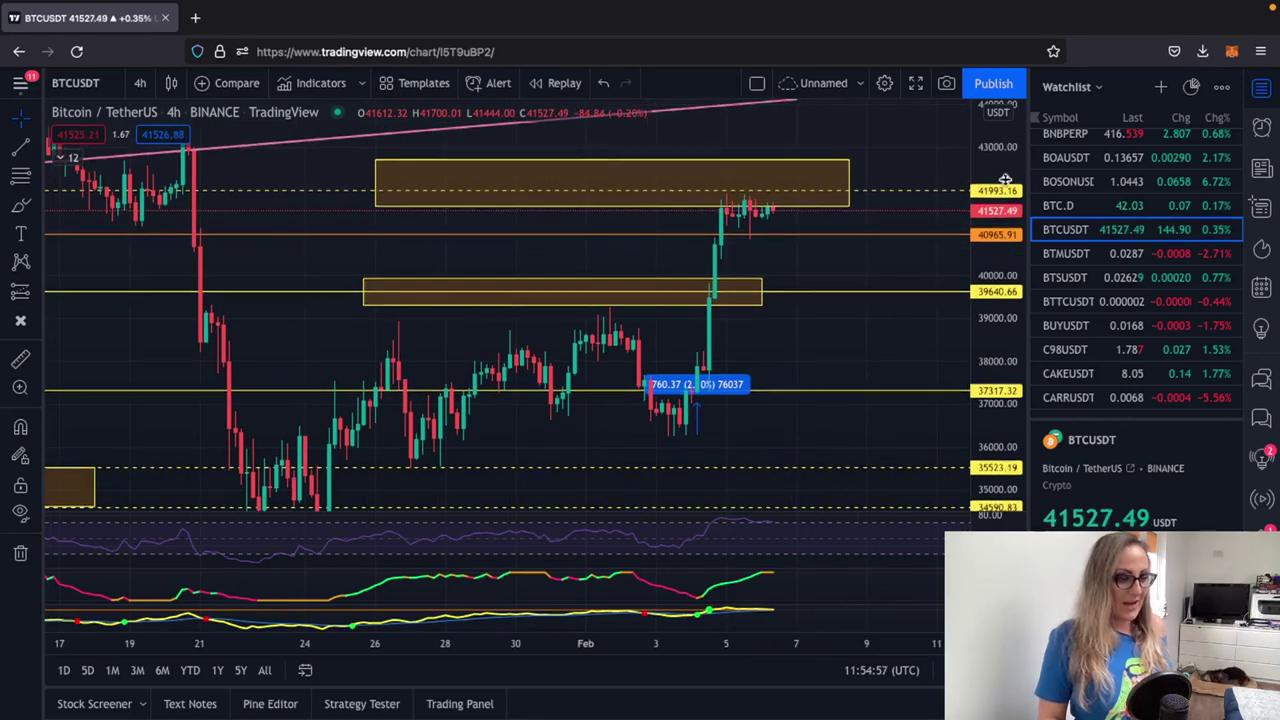
drag(1005, 180, 1004, 196)
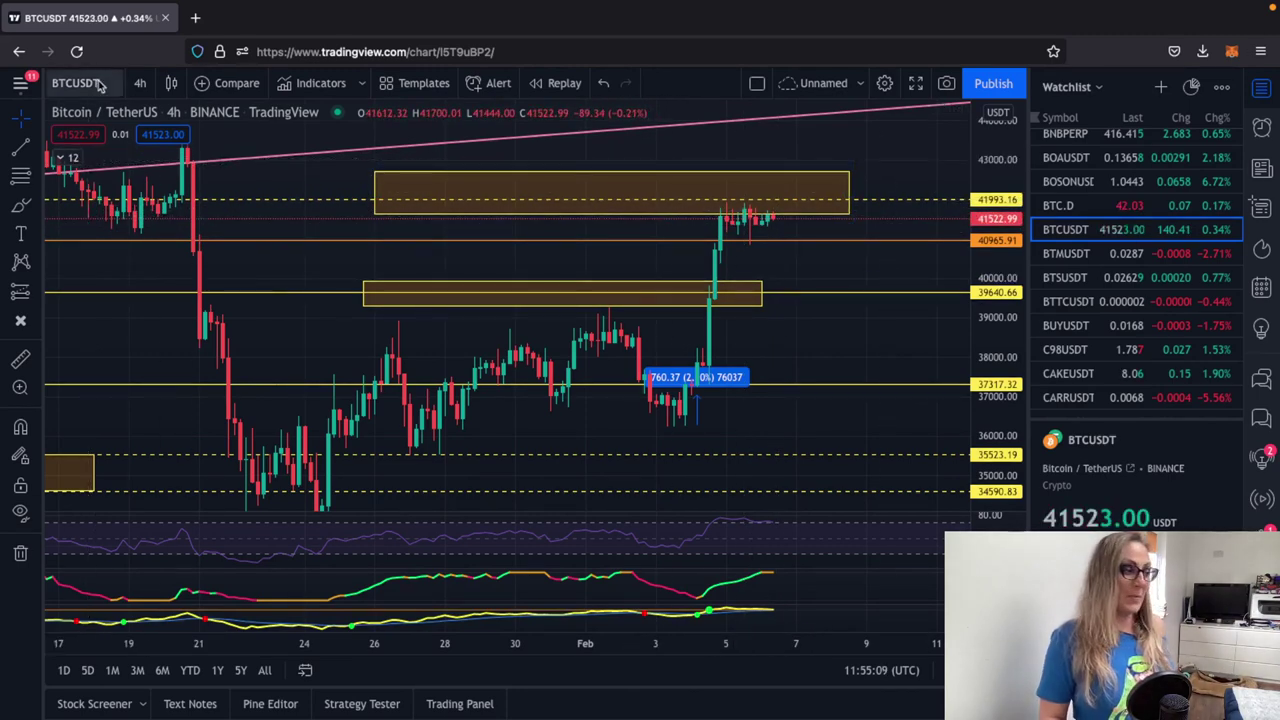
Switch the Bitcoin chart to the 1 hour timeframe.
click(140, 83)
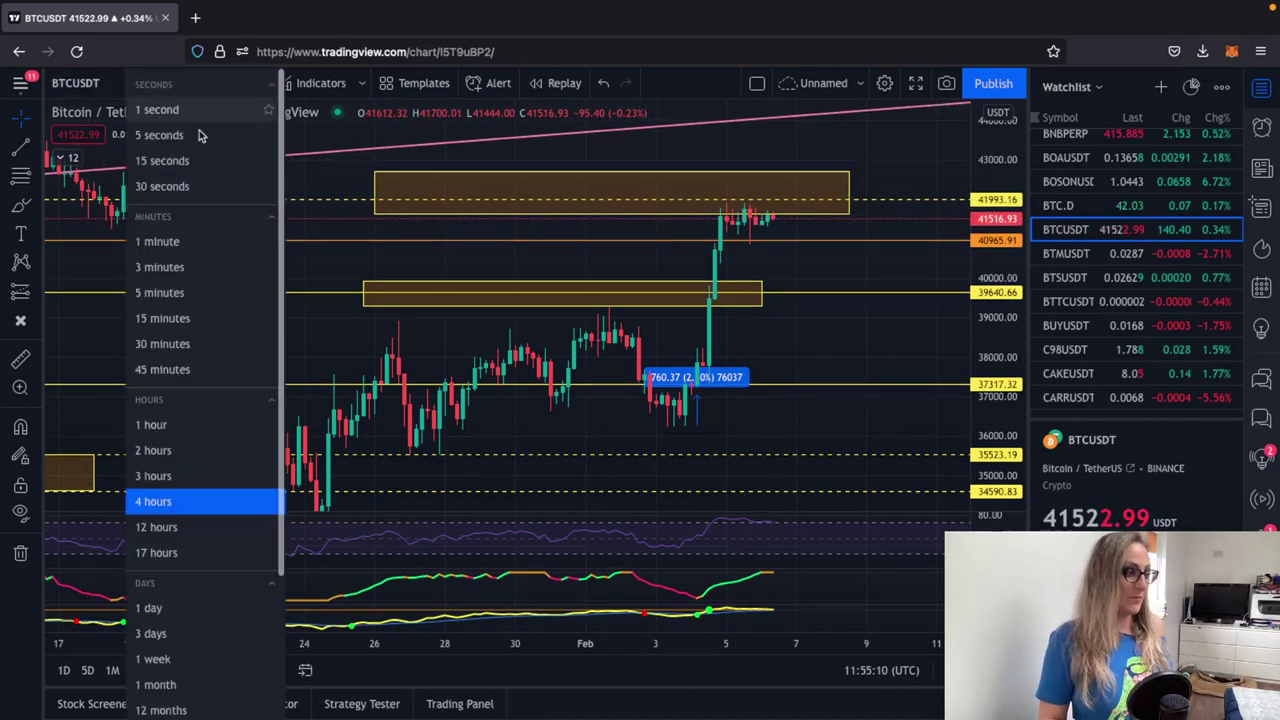
click(195, 429)
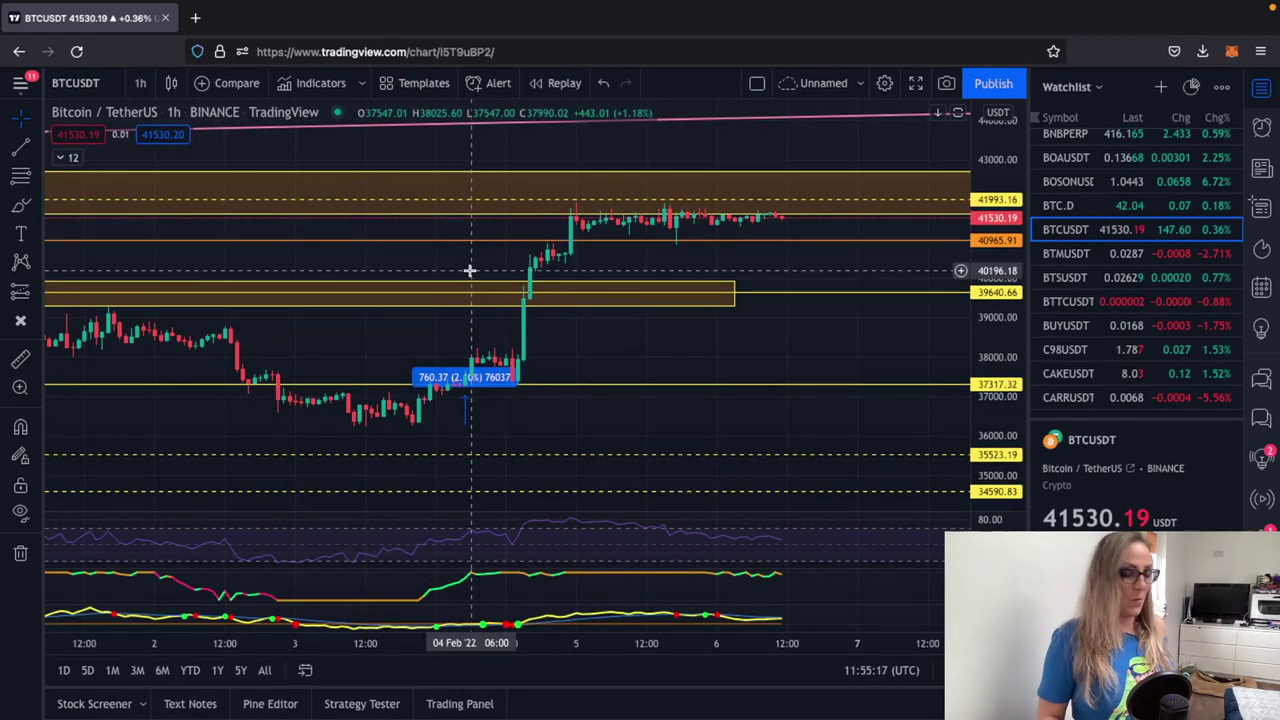
scroll(455, 237, down, 1)
scroll(452, 235, down, 4)
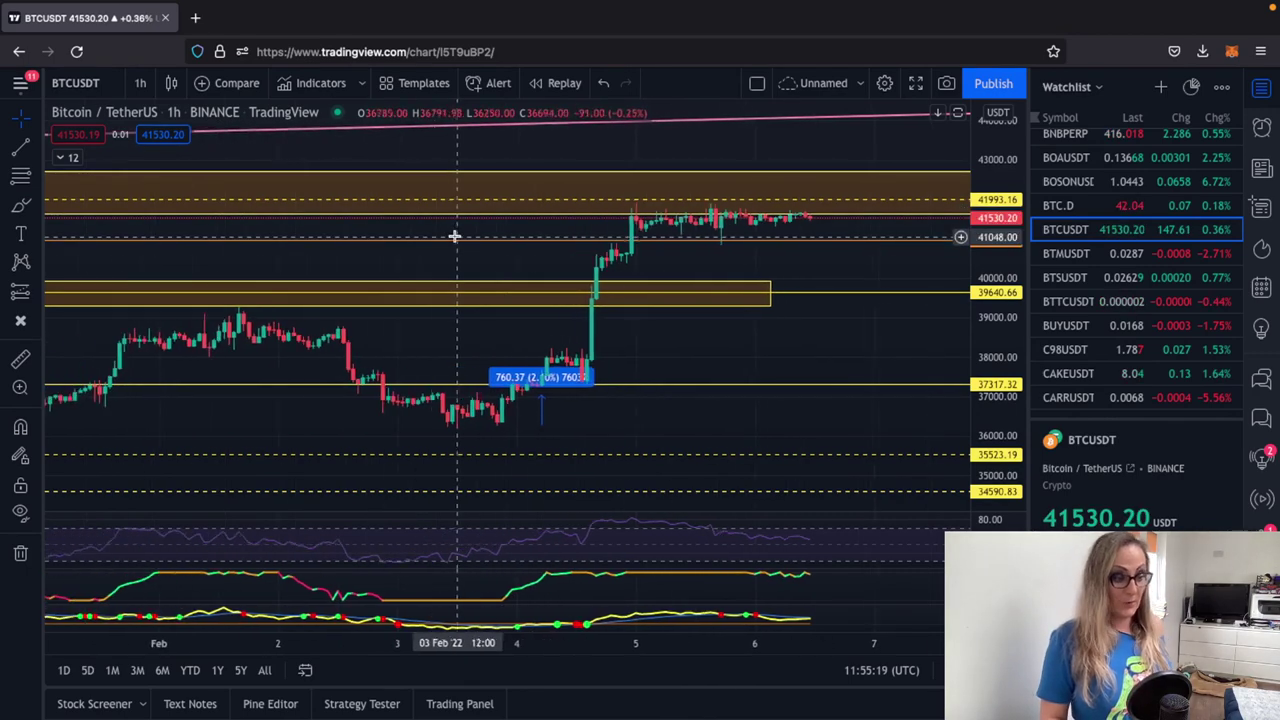
Unhide the Traders Reality indicator, collapse the legend and go full screen.
click(64, 157)
click(819, 158)
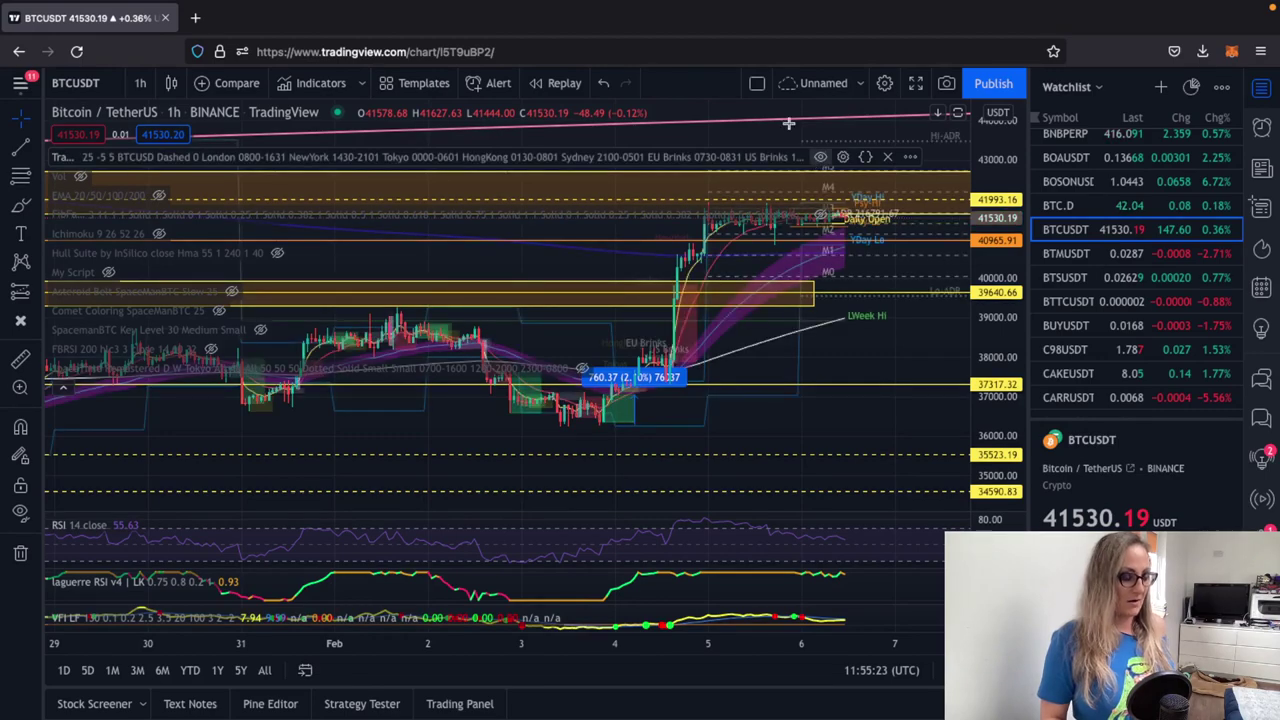
click(63, 388)
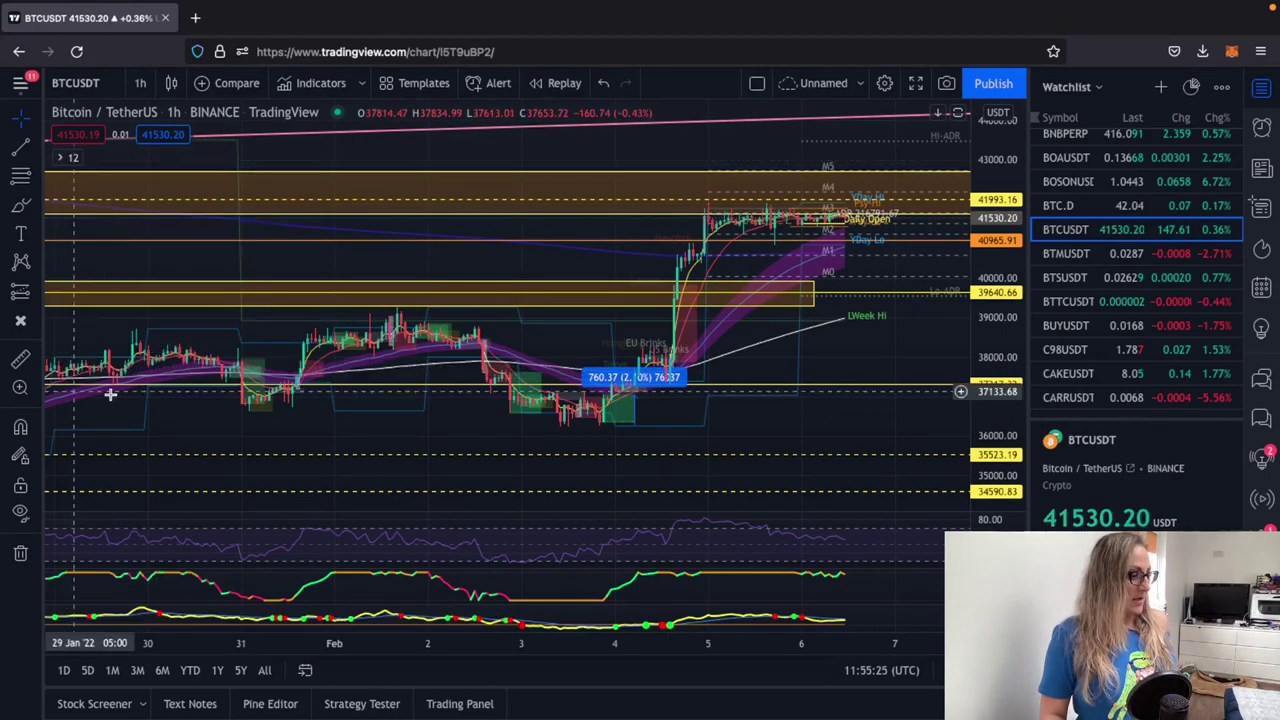
mouse_move(1003, 340)
mouse_down()
mouse_move(1003, 370)
mouse_move(1003, 340)
mouse_up()
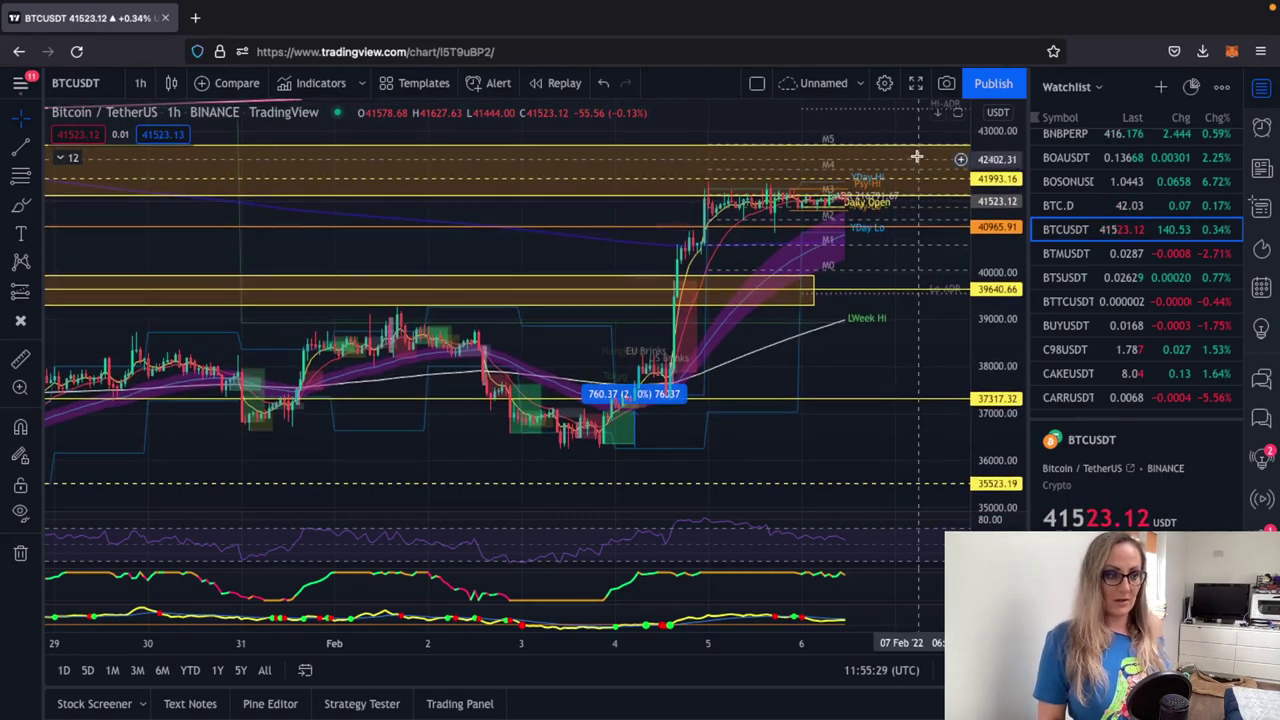
click(915, 83)
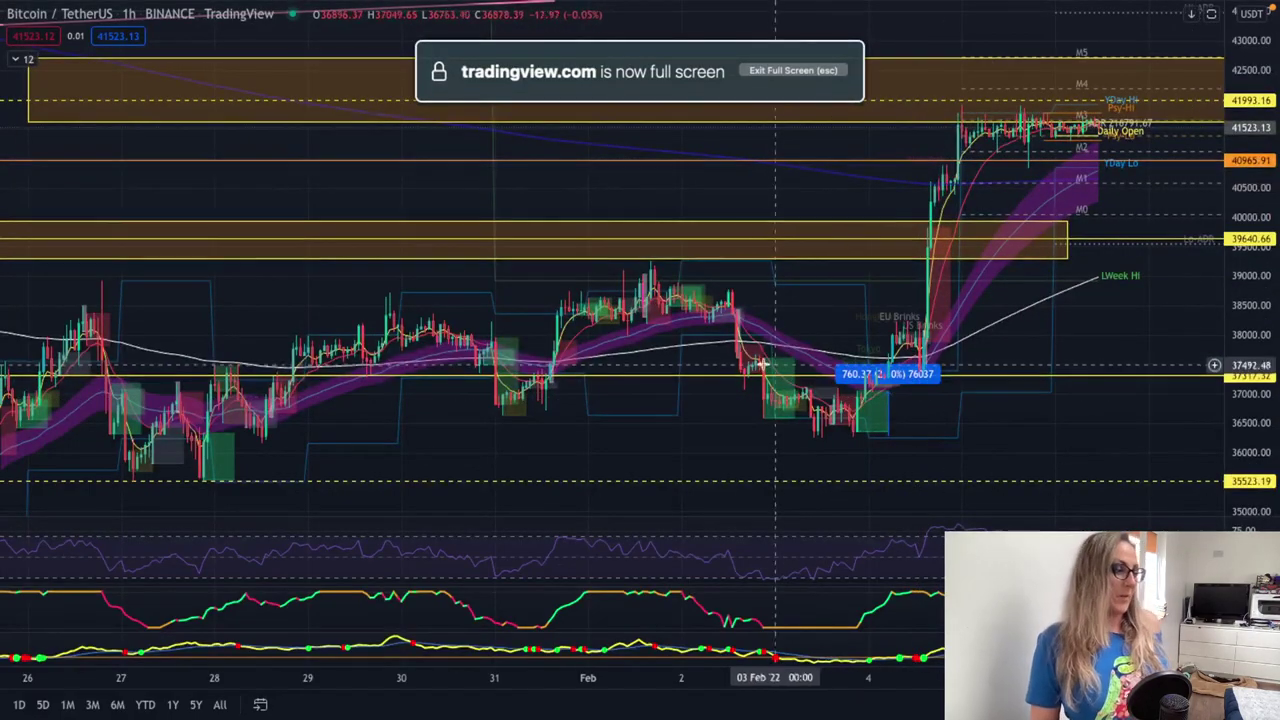
scroll(769, 250, up, 1)
scroll(769, 250, down, 4)
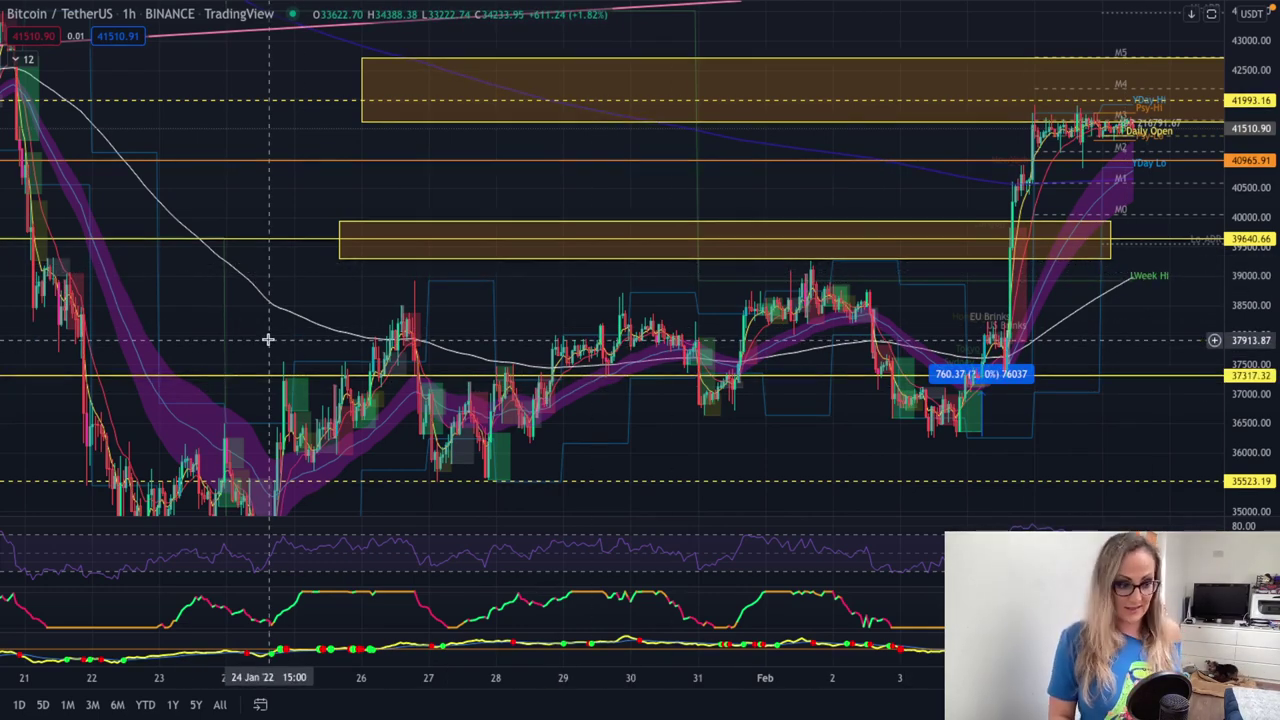
scroll(210, 270, right, 2)
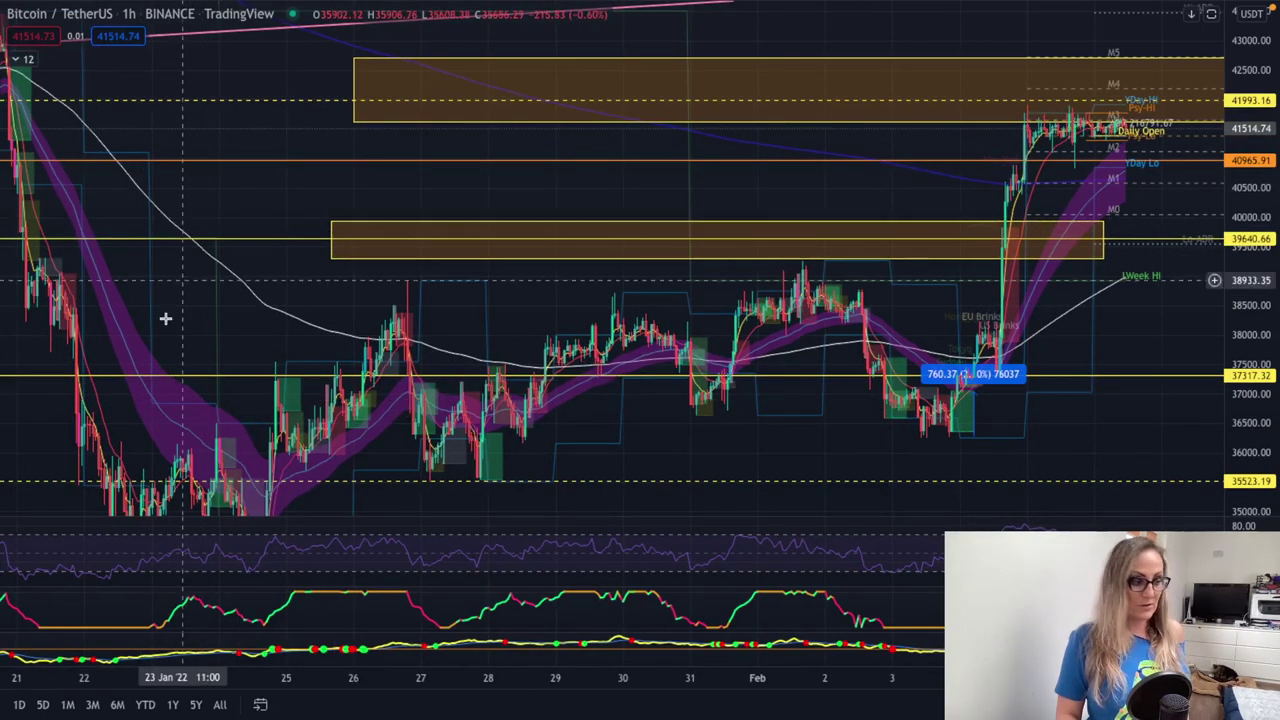
scroll(160, 320, left, 2)
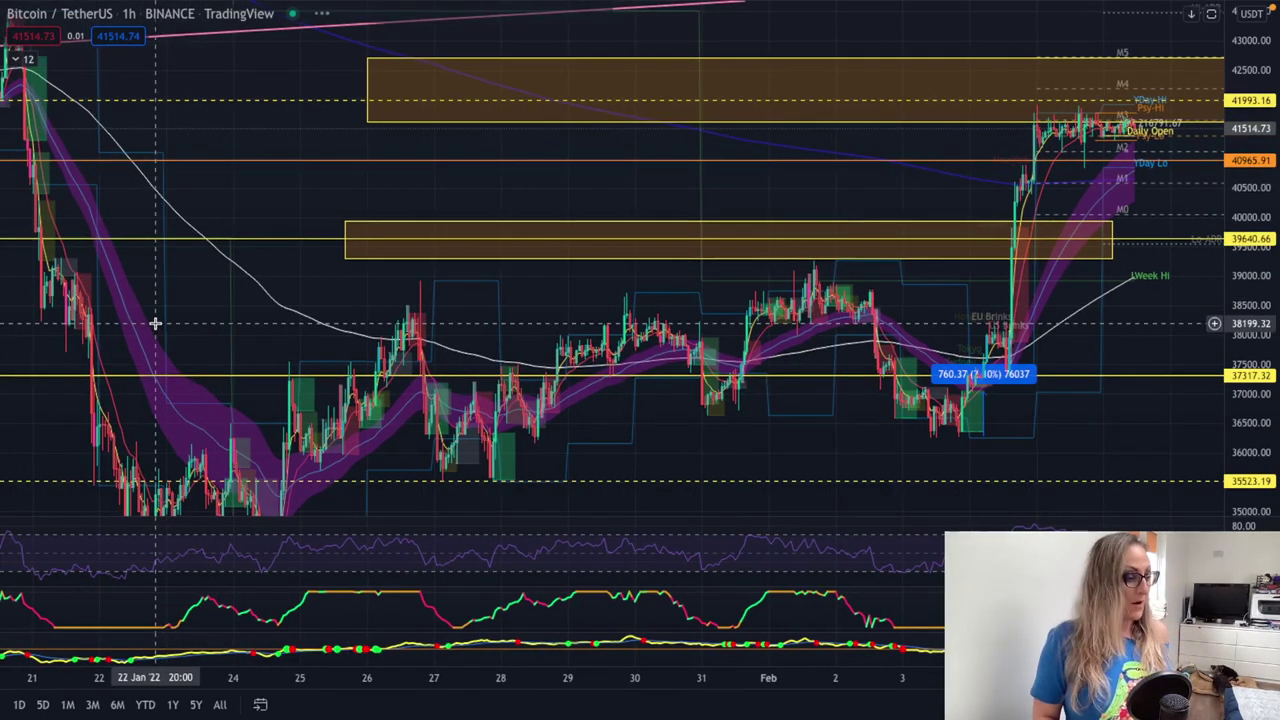
scroll(850, 375, left, 1)
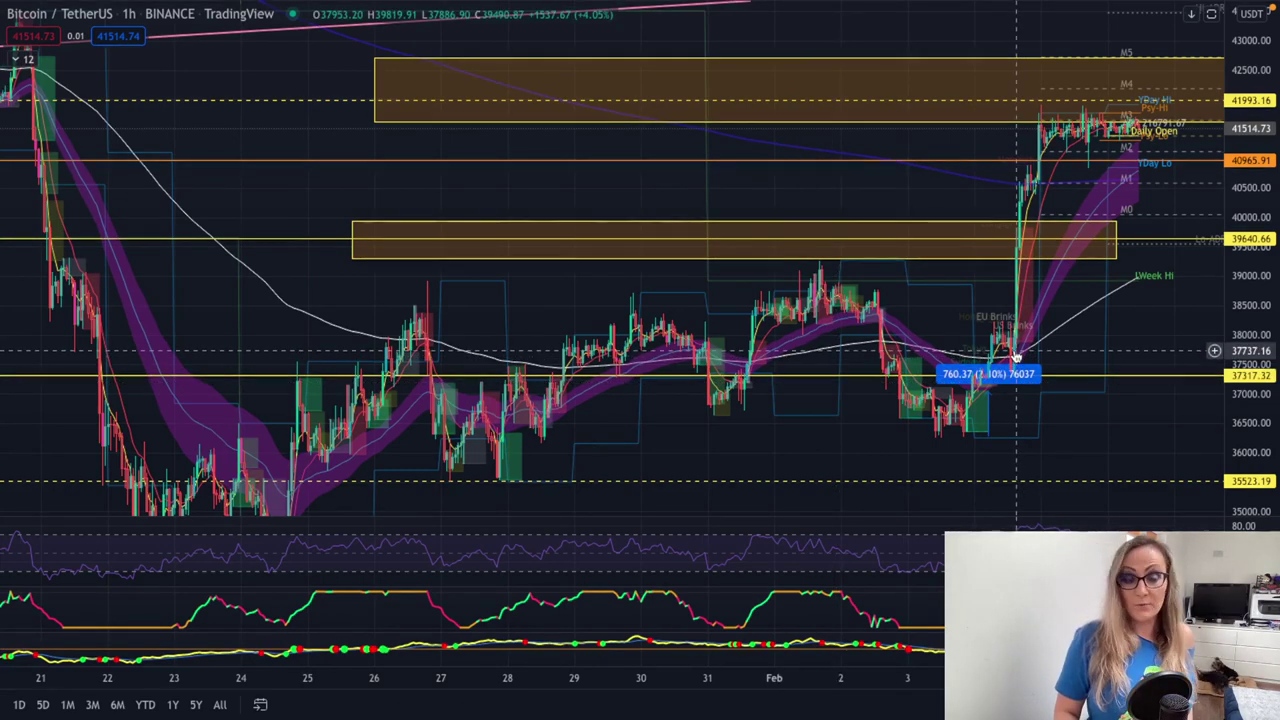
scroll(1015, 355, left, 1)
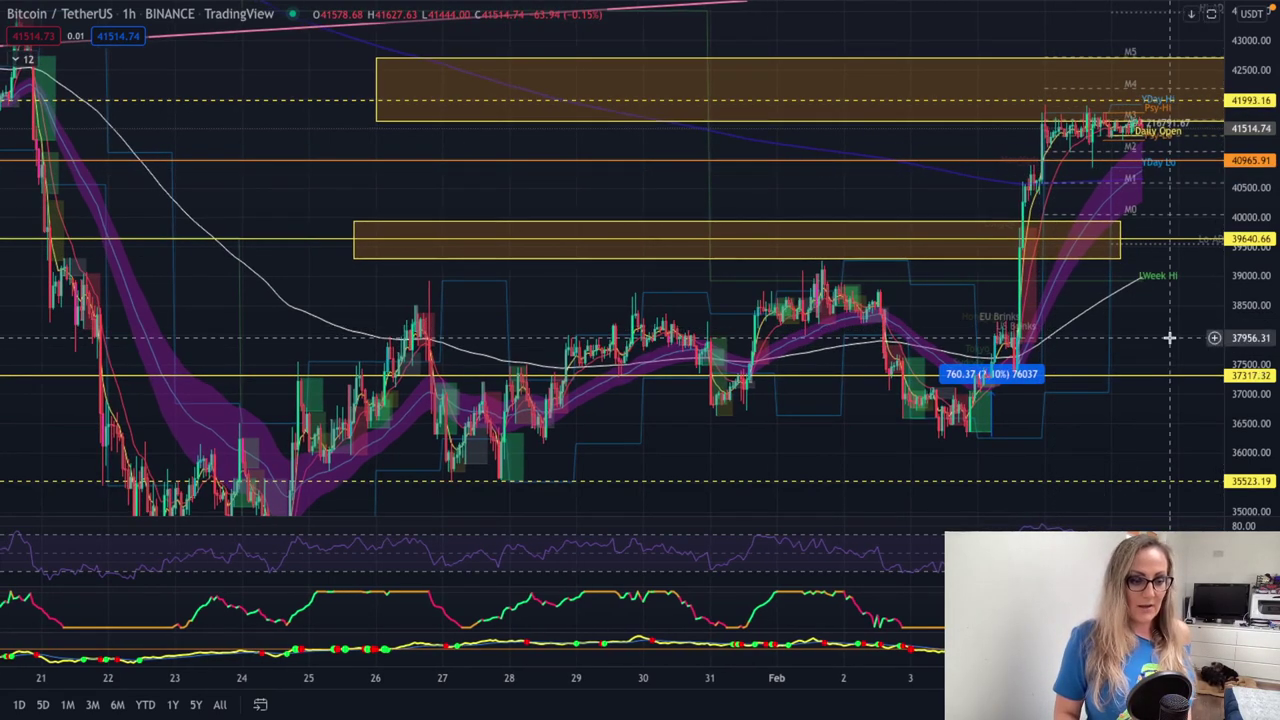
drag(1171, 337, 1150, 380)
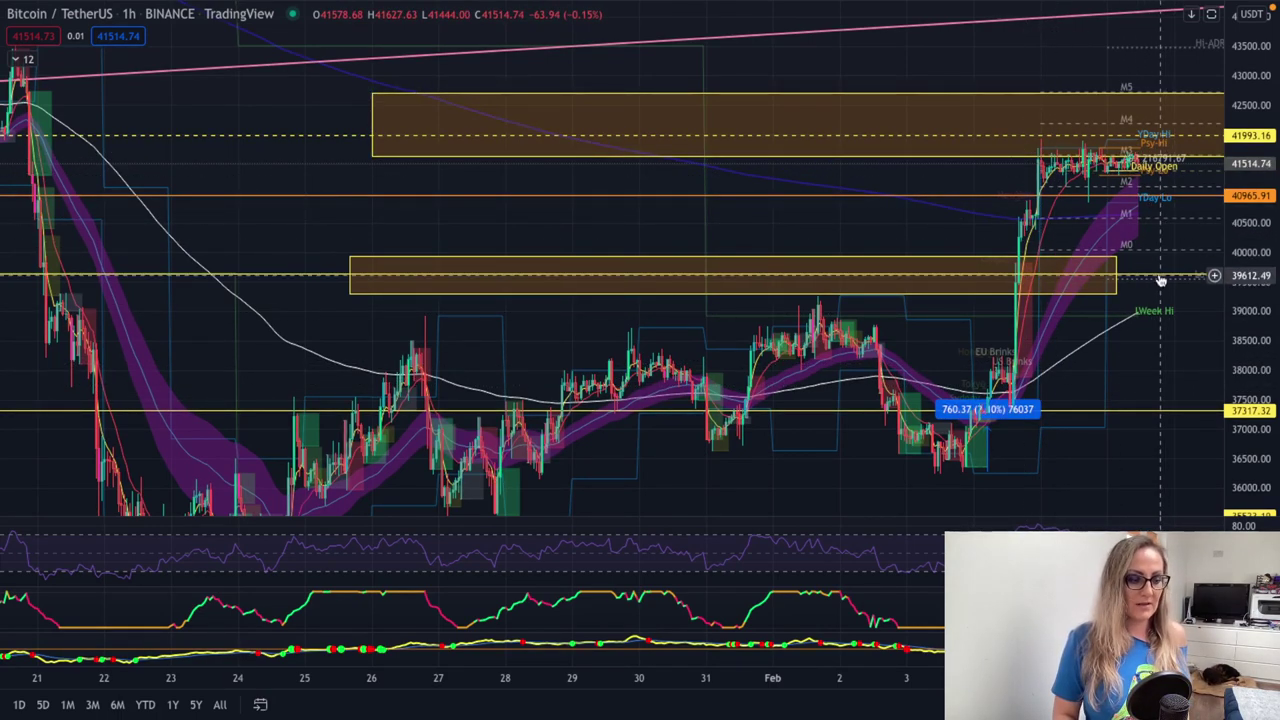
scroll(1161, 281, down, 2)
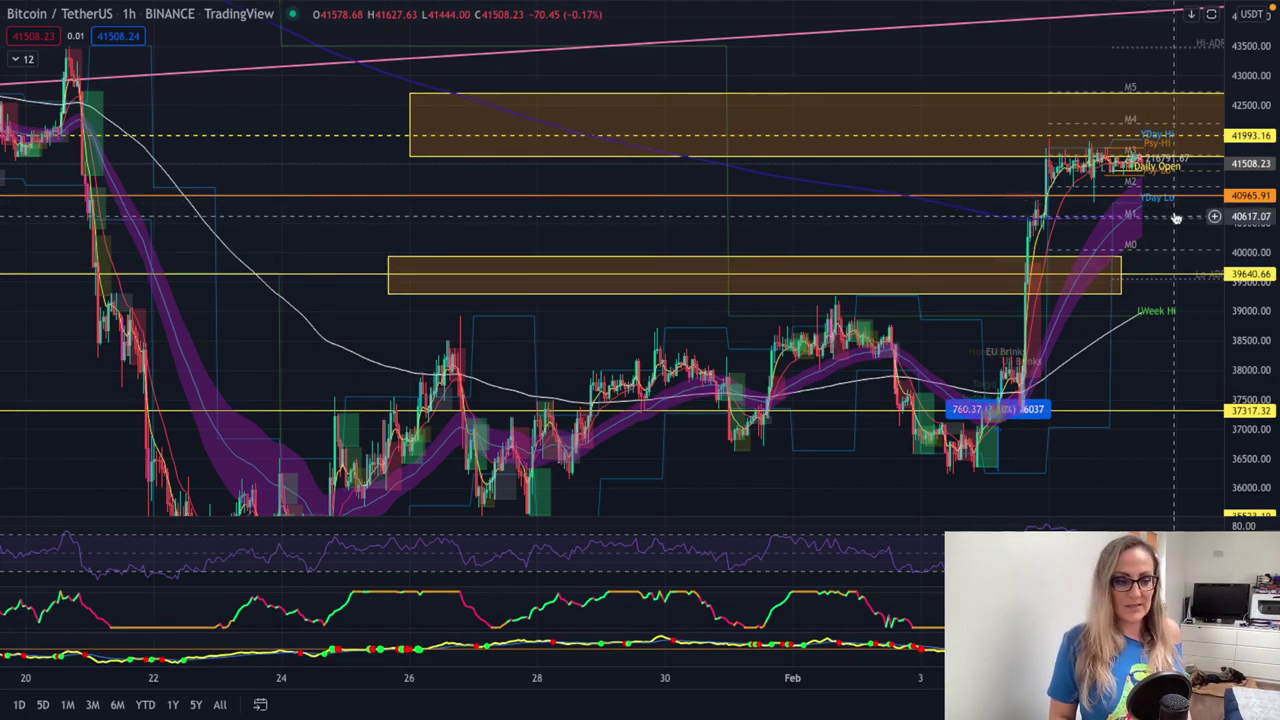
Stretch the price axis and zoom in on the full-screen Bitcoin 1h chart.
drag(1250, 382, 1248, 367)
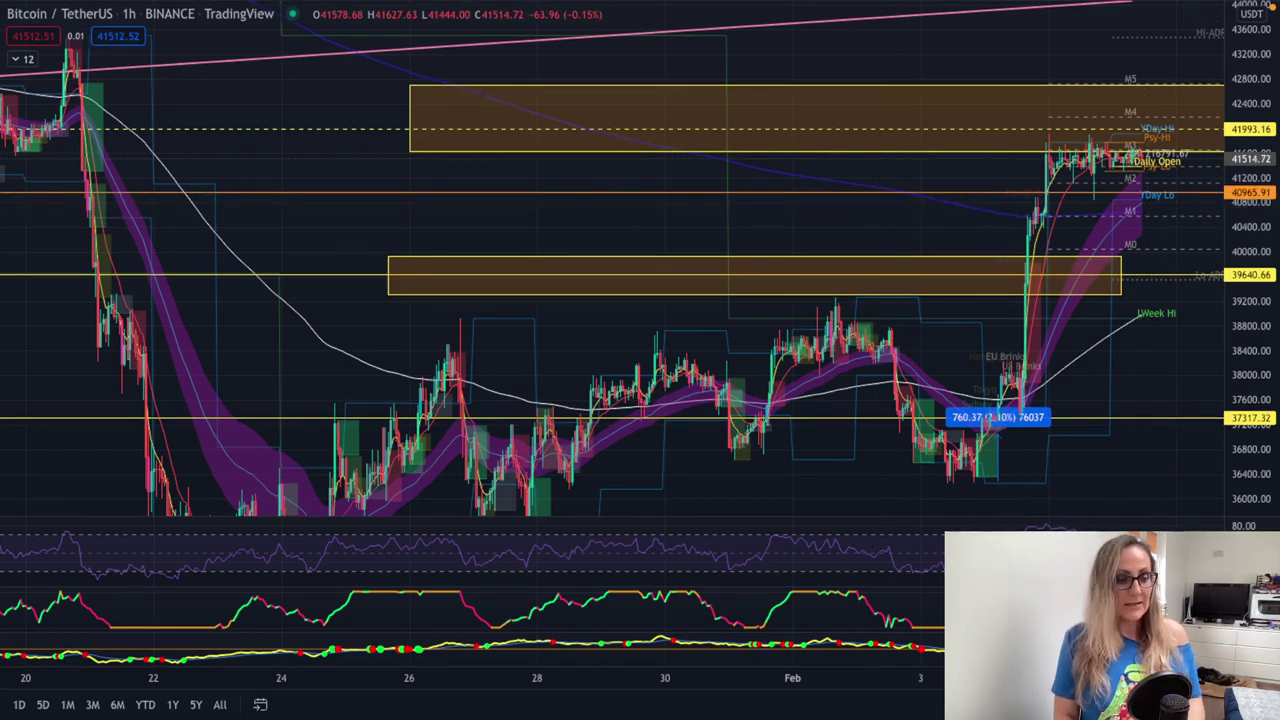
scroll(1215, 340, up, 3)
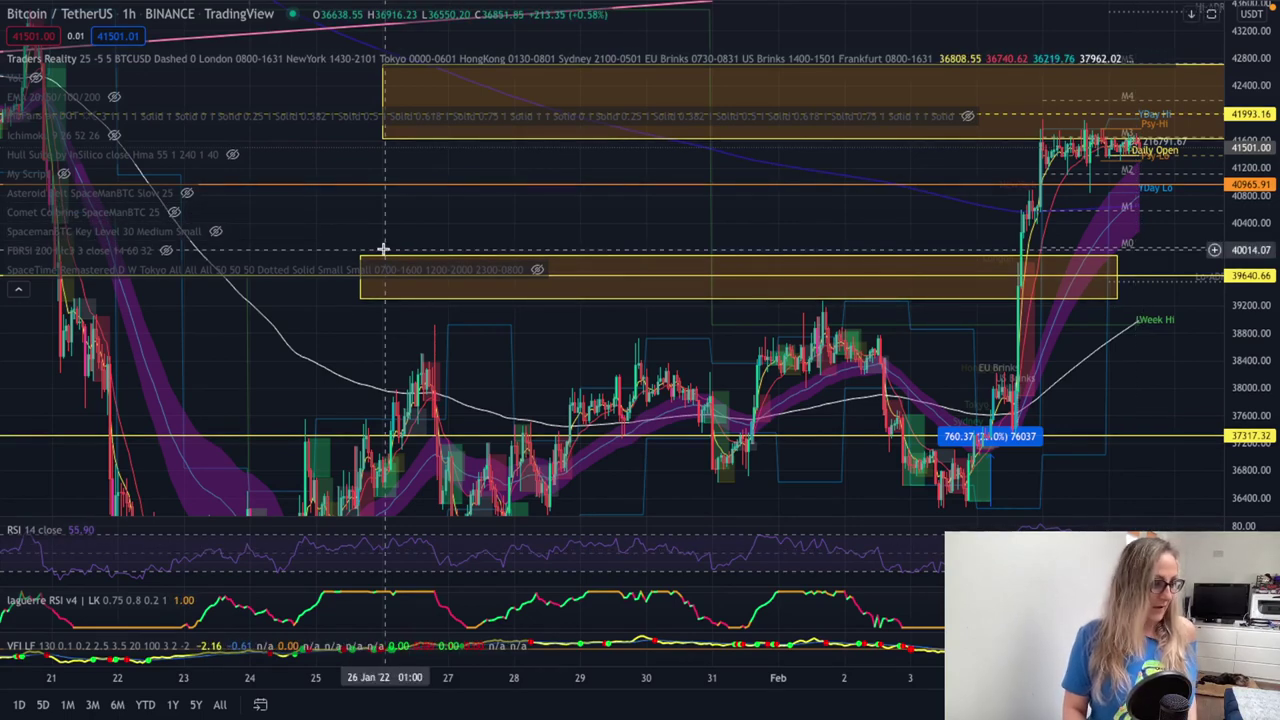
click(35, 77)
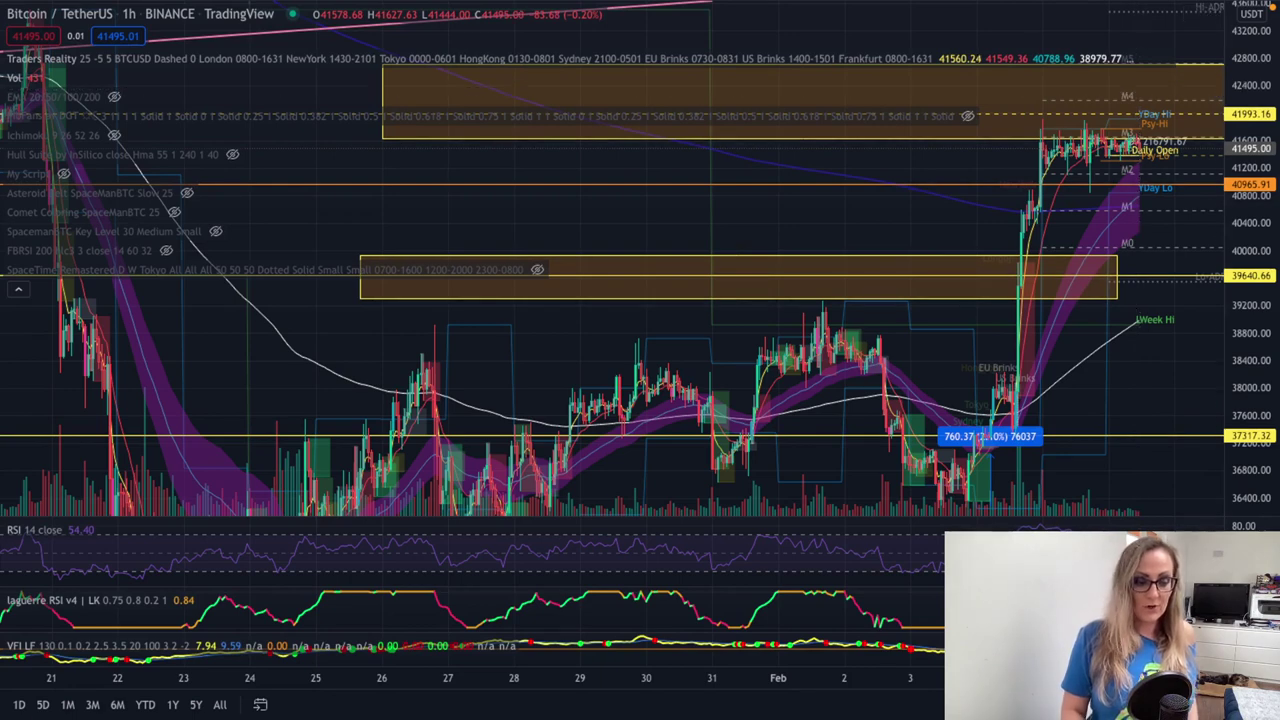
scroll(1136, 86, down, 2)
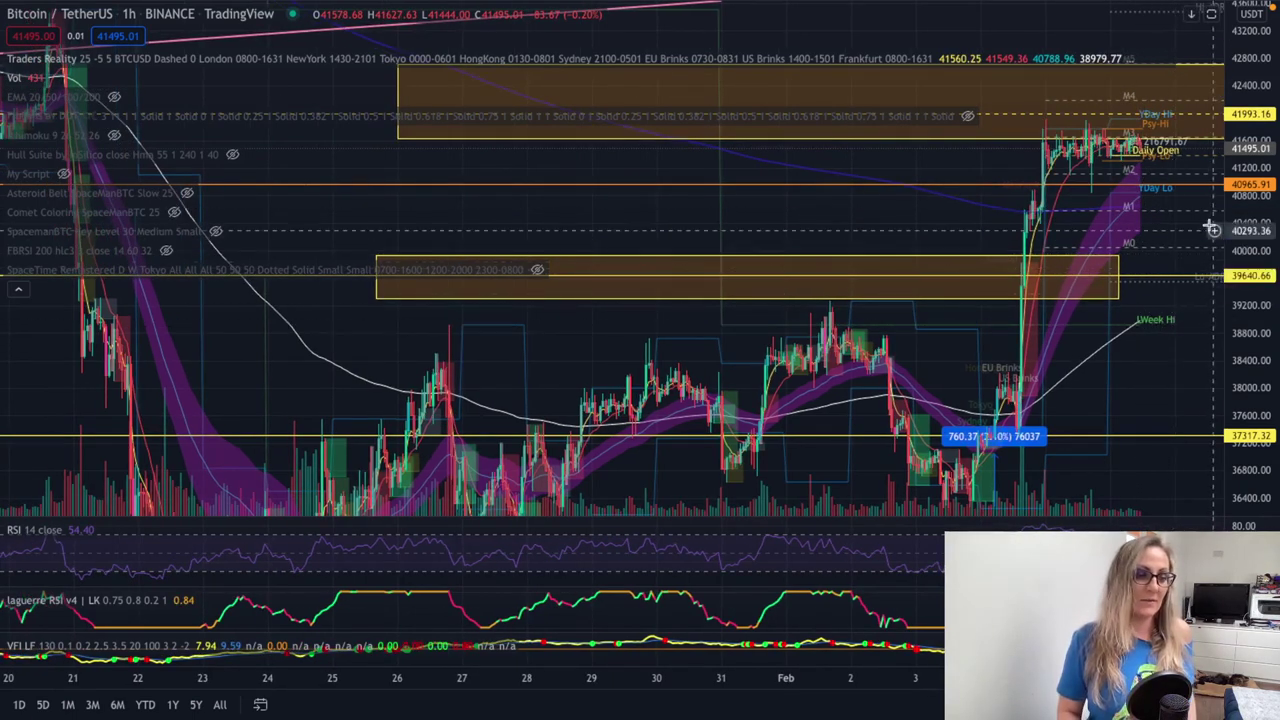
scroll(1142, 80, down, 1)
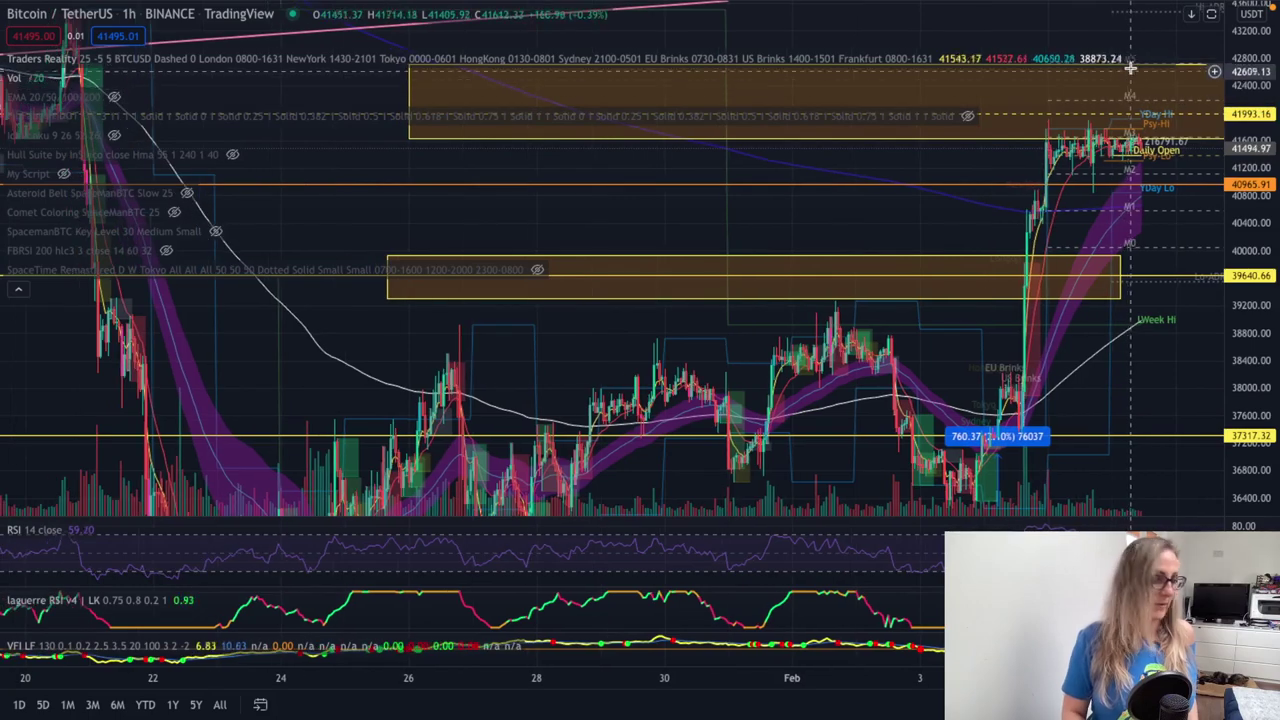
scroll(1148, 72, down, 3)
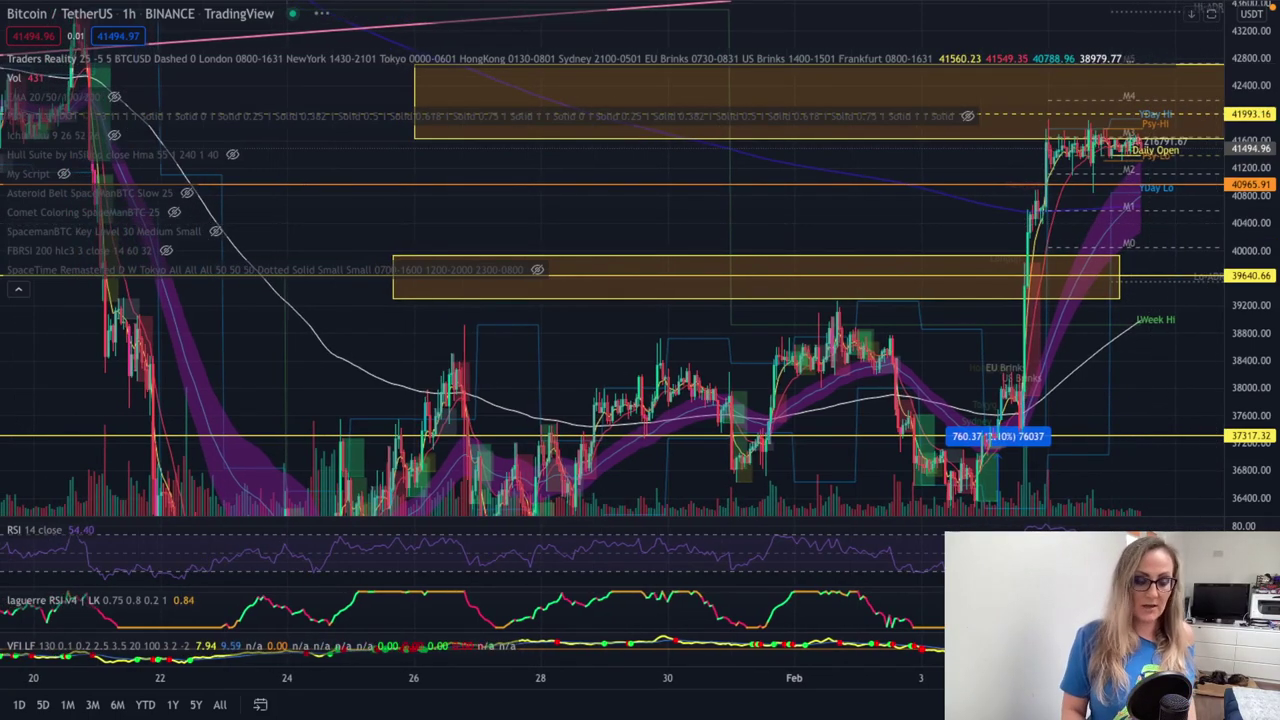
scroll(1152, 70, down, 2)
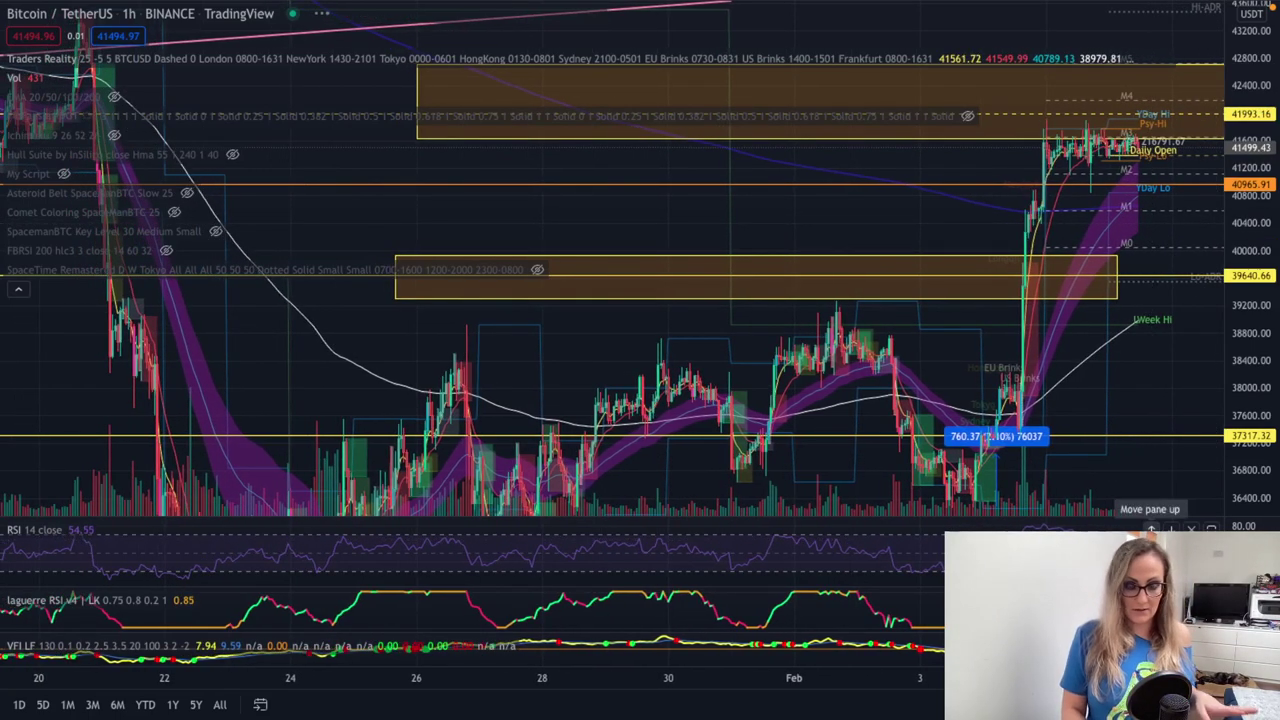
scroll(1151, 528, down, 2)
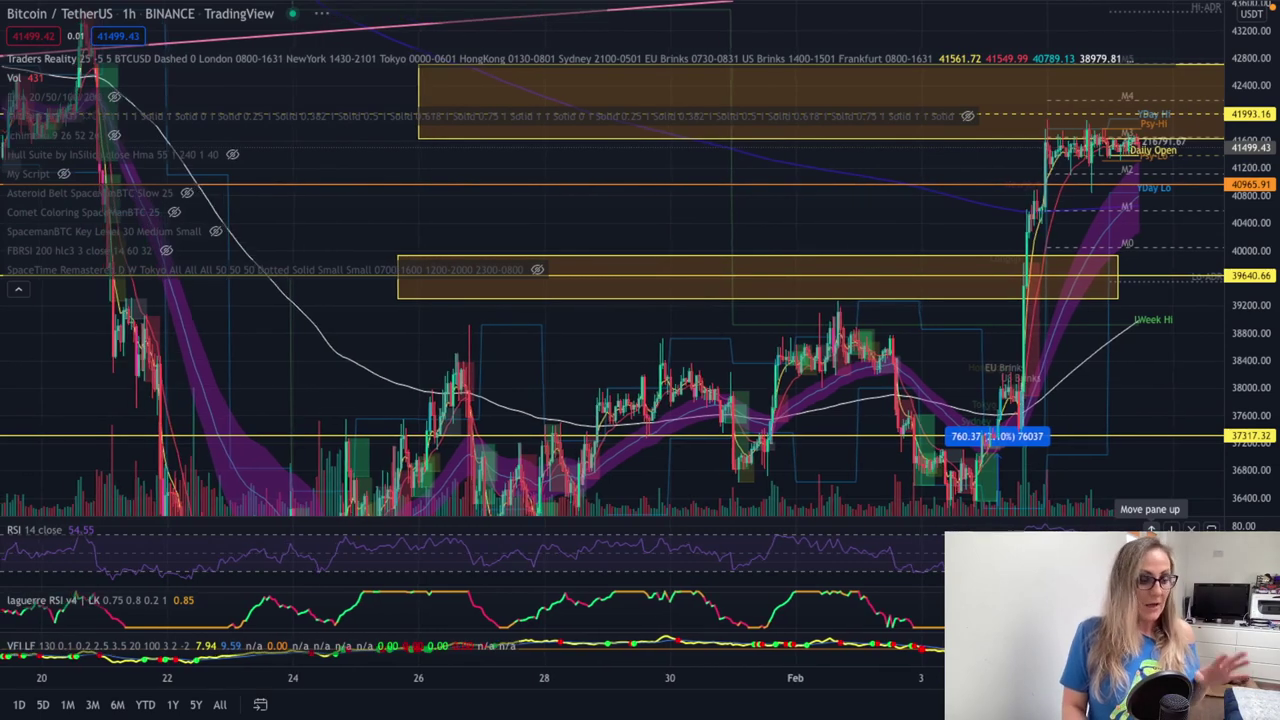
scroll(1151, 528, down, 2)
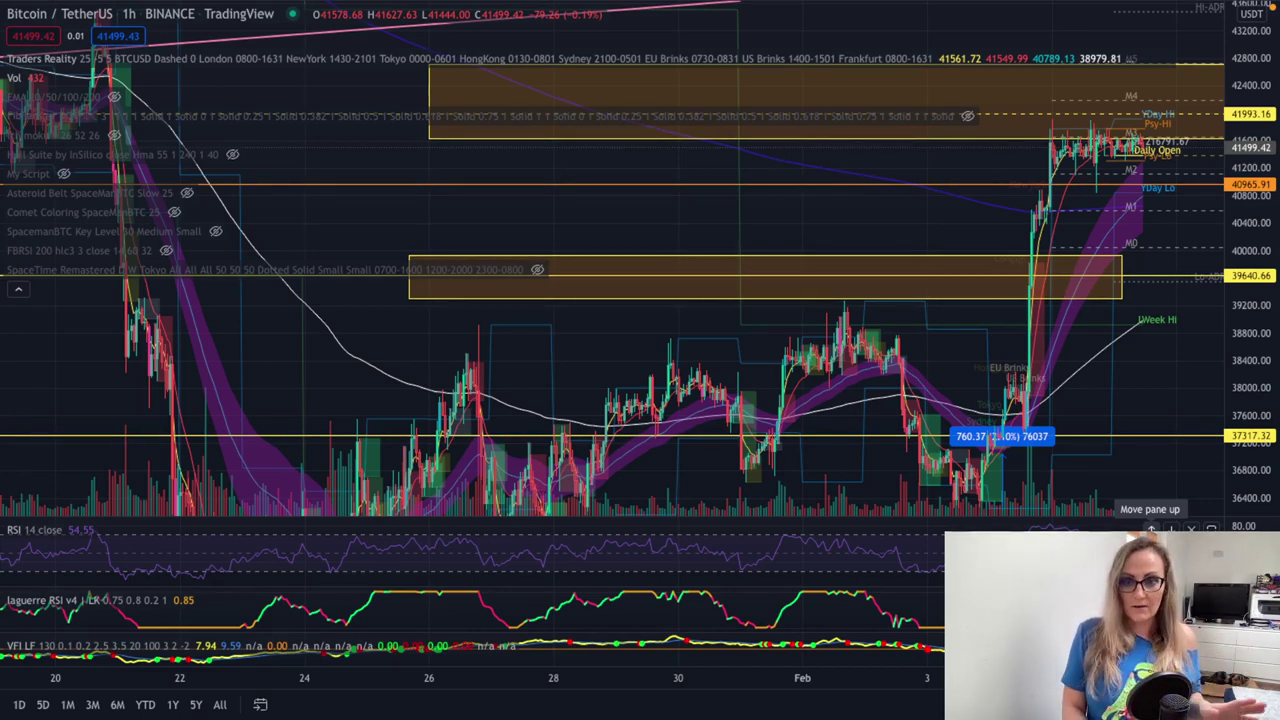
scroll(1151, 528, down, 1)
scroll(1151, 528, up, 3)
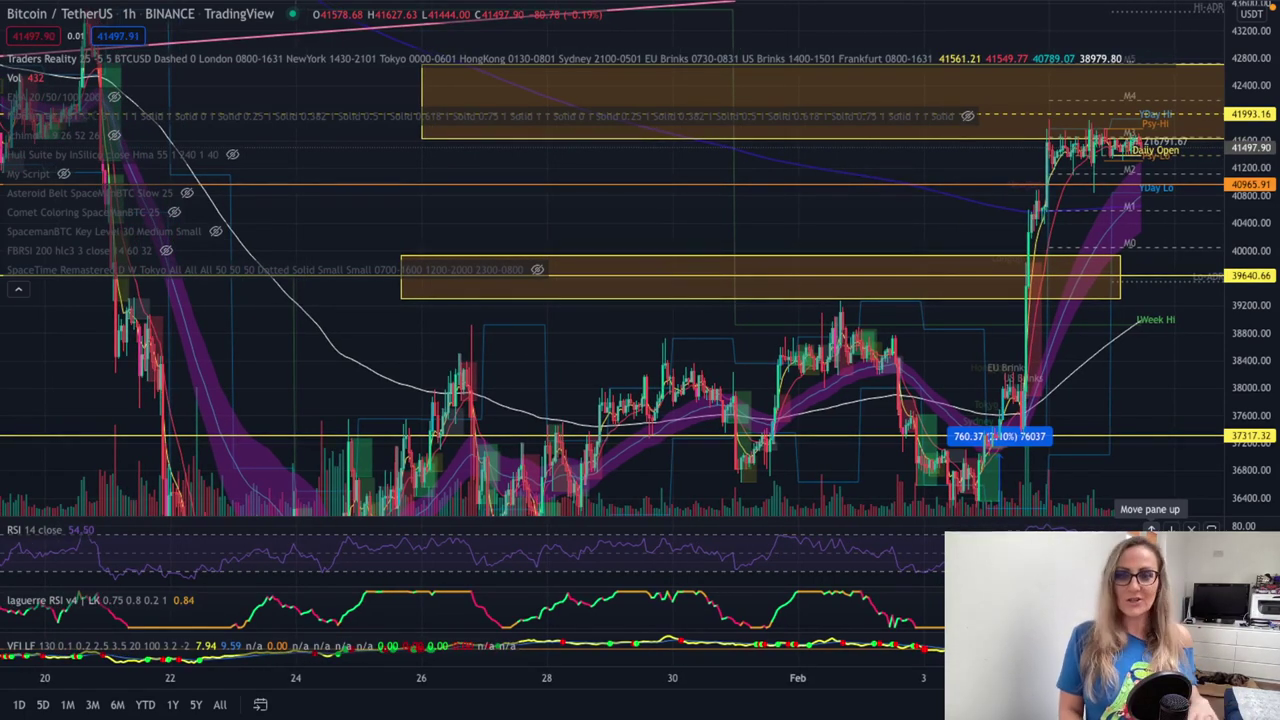
scroll(1151, 528, left, 2)
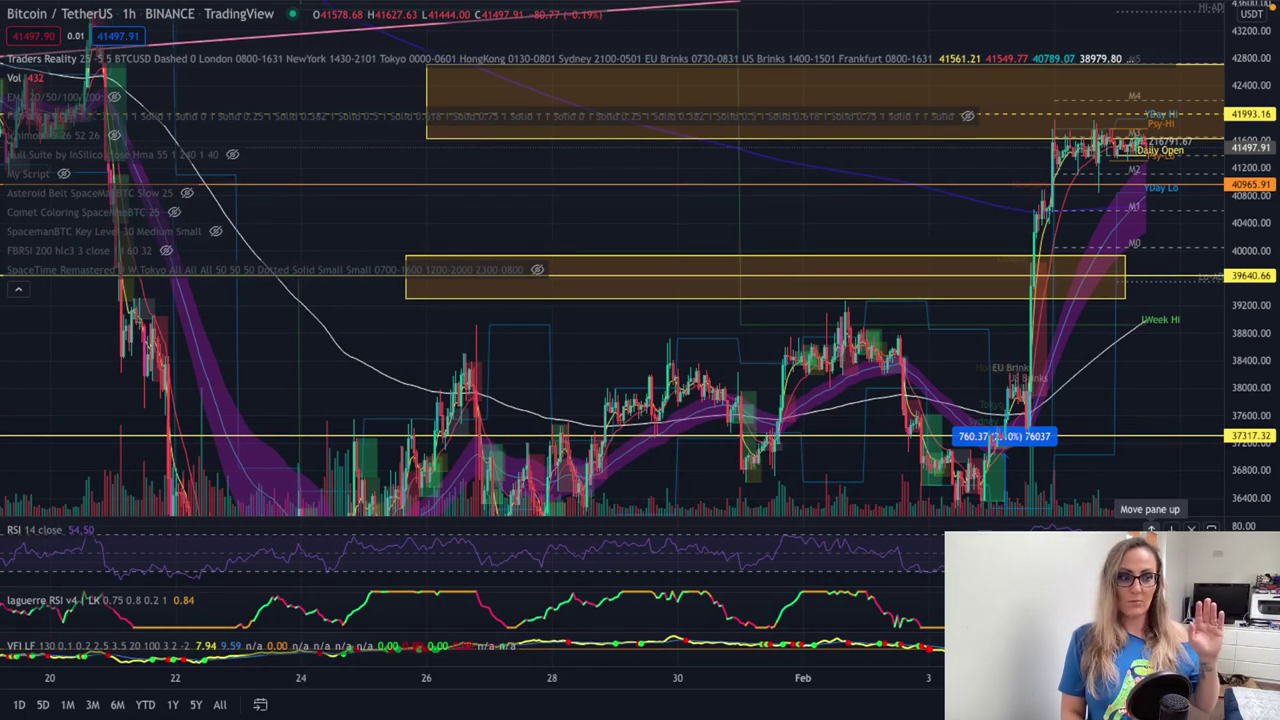
scroll(1151, 528, up, 2)
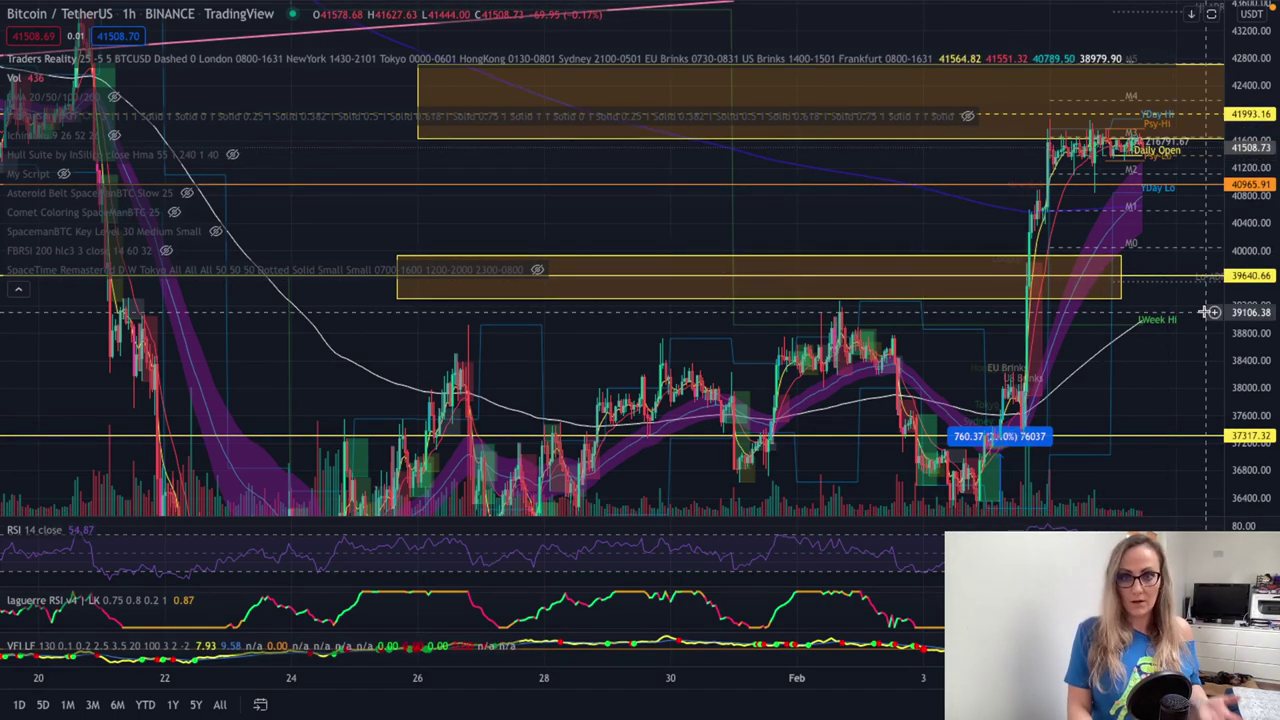
scroll(1188, 313, left, 3)
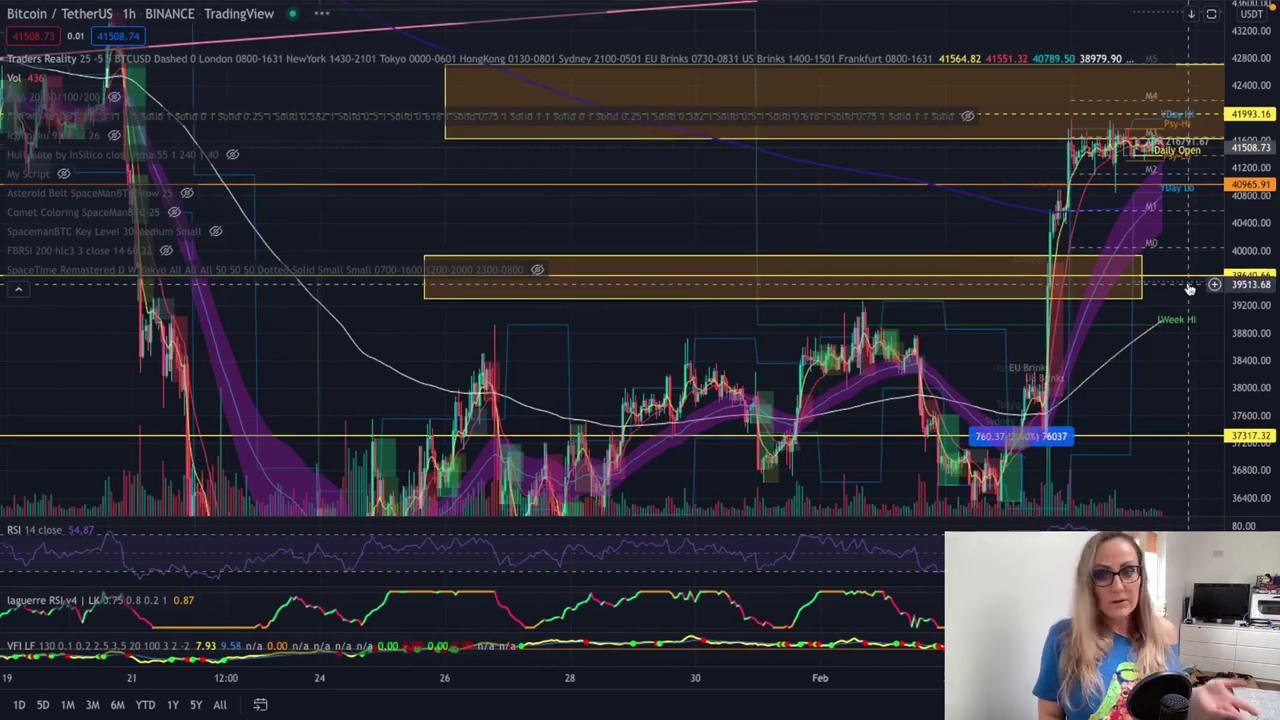
scroll(1165, 175, left, 3)
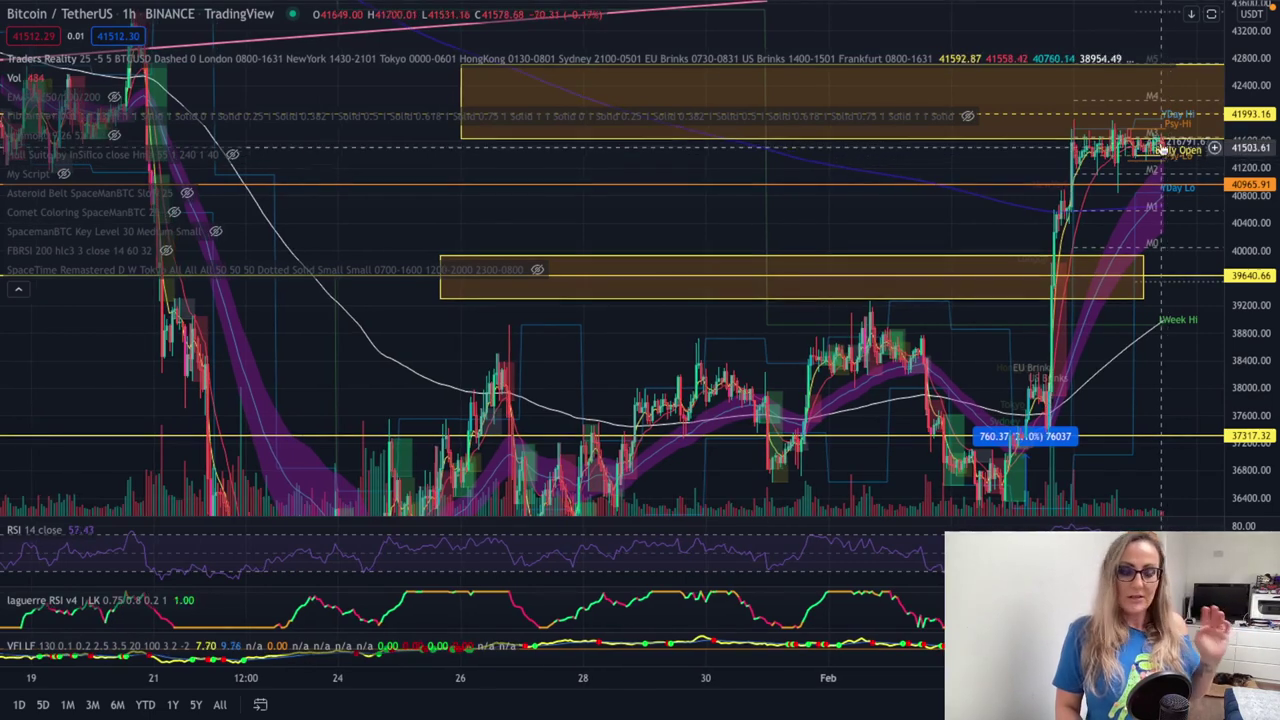
click(1170, 141)
scroll(1170, 143, up, 1)
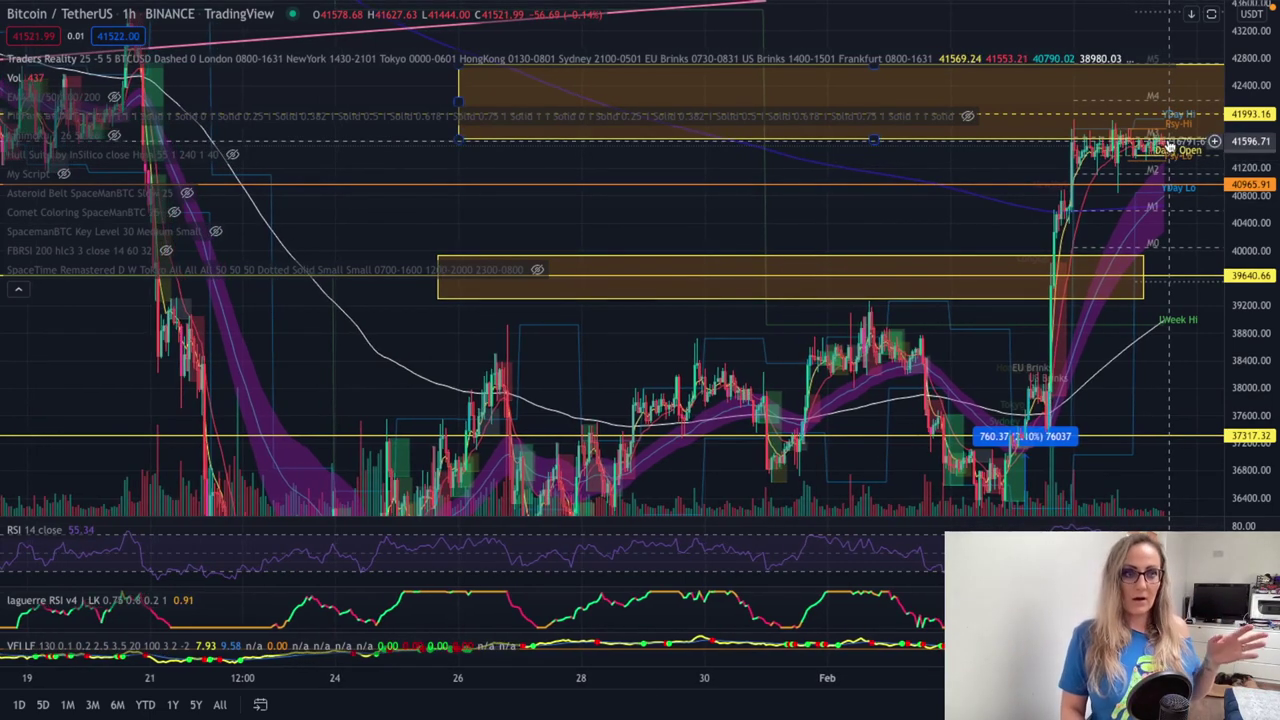
scroll(1170, 143, up, 1)
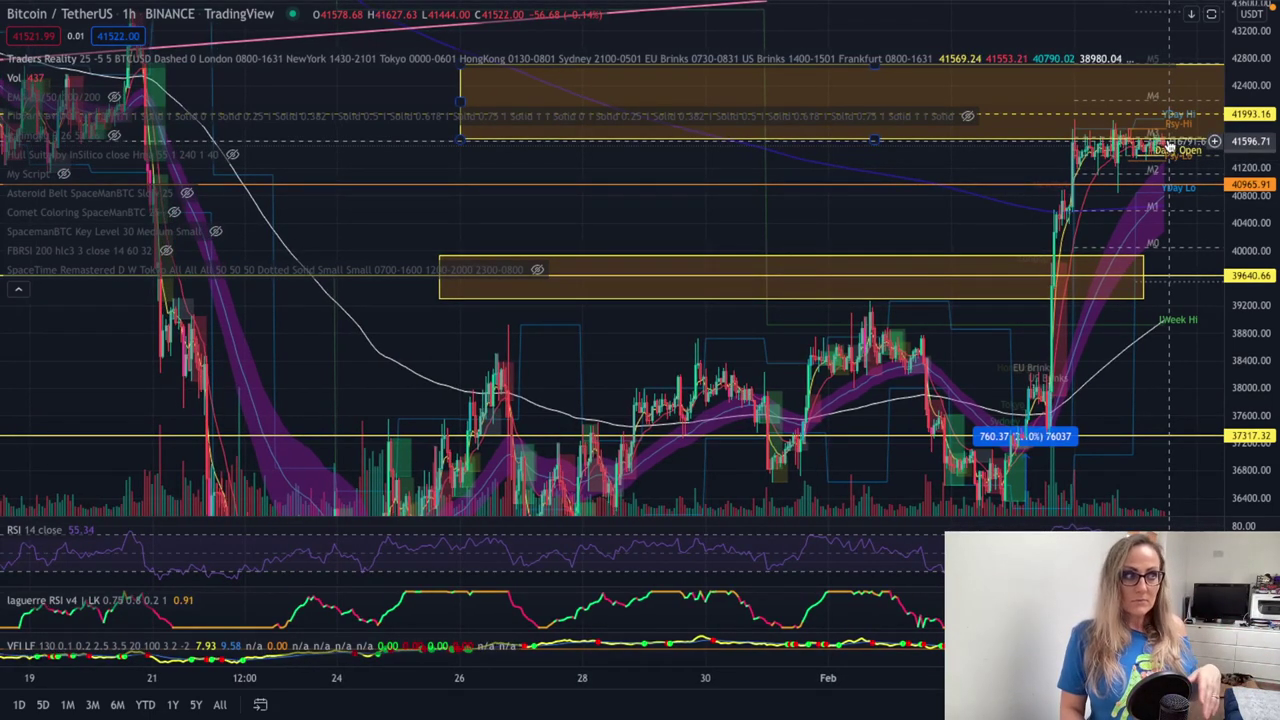
scroll(1170, 143, up, 1)
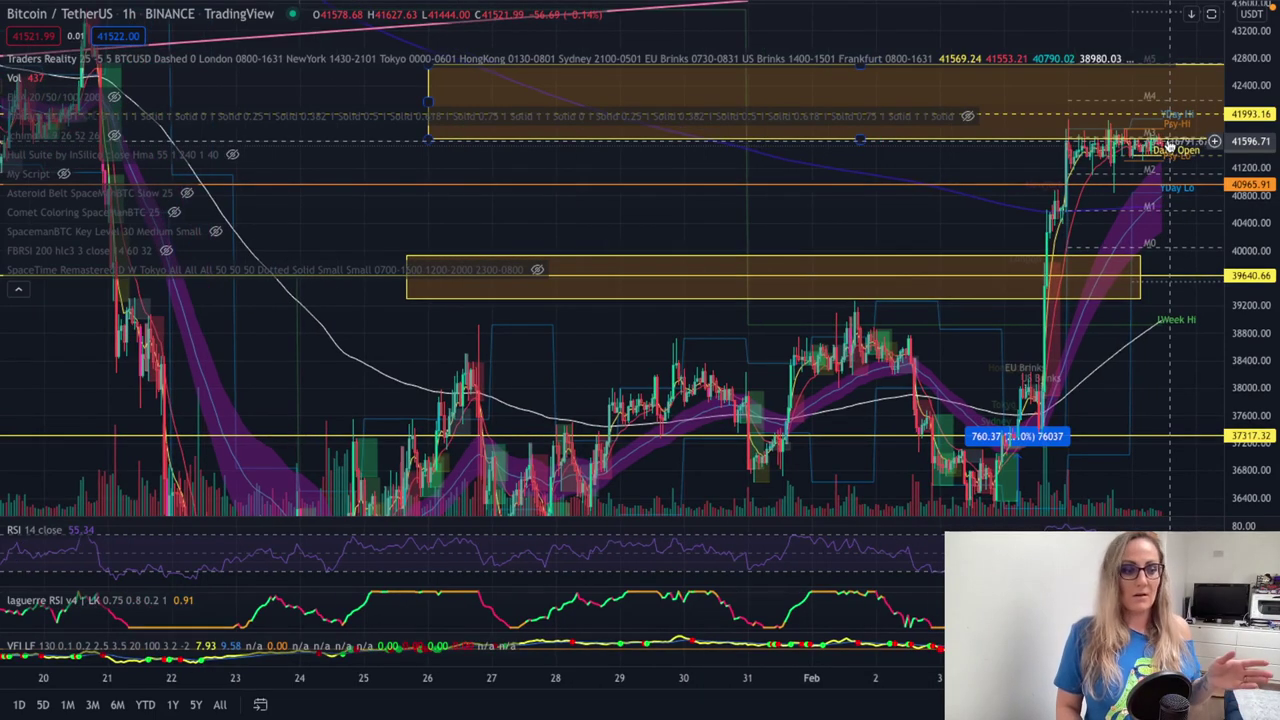
scroll(1170, 143, up, 3)
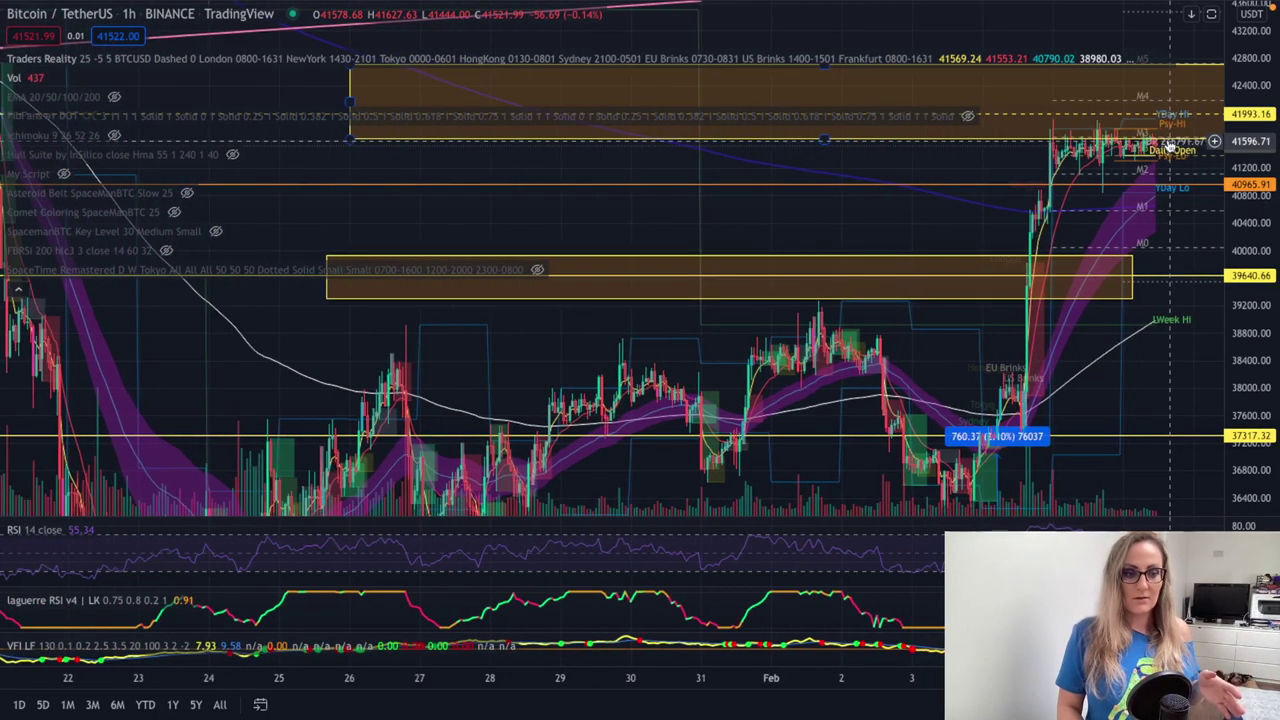
scroll(1170, 143, up, 2)
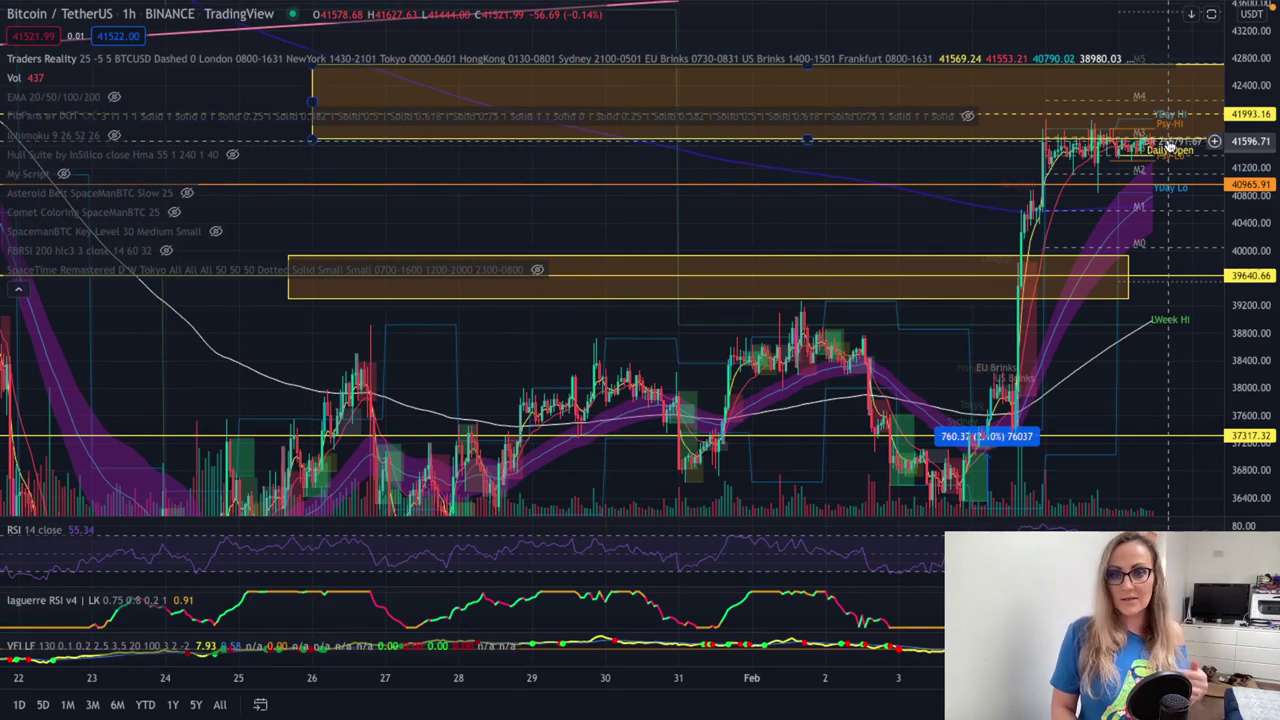
scroll(1170, 143, down, 1)
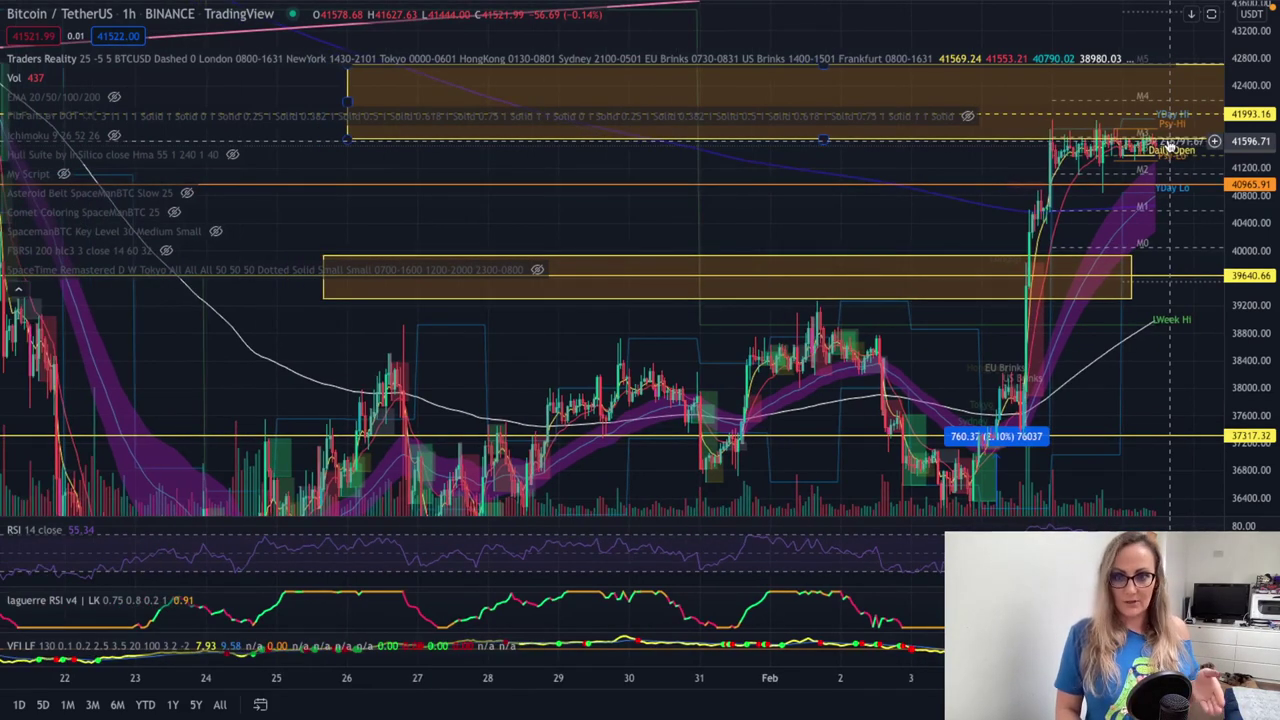
drag(1170, 143, 1166, 144)
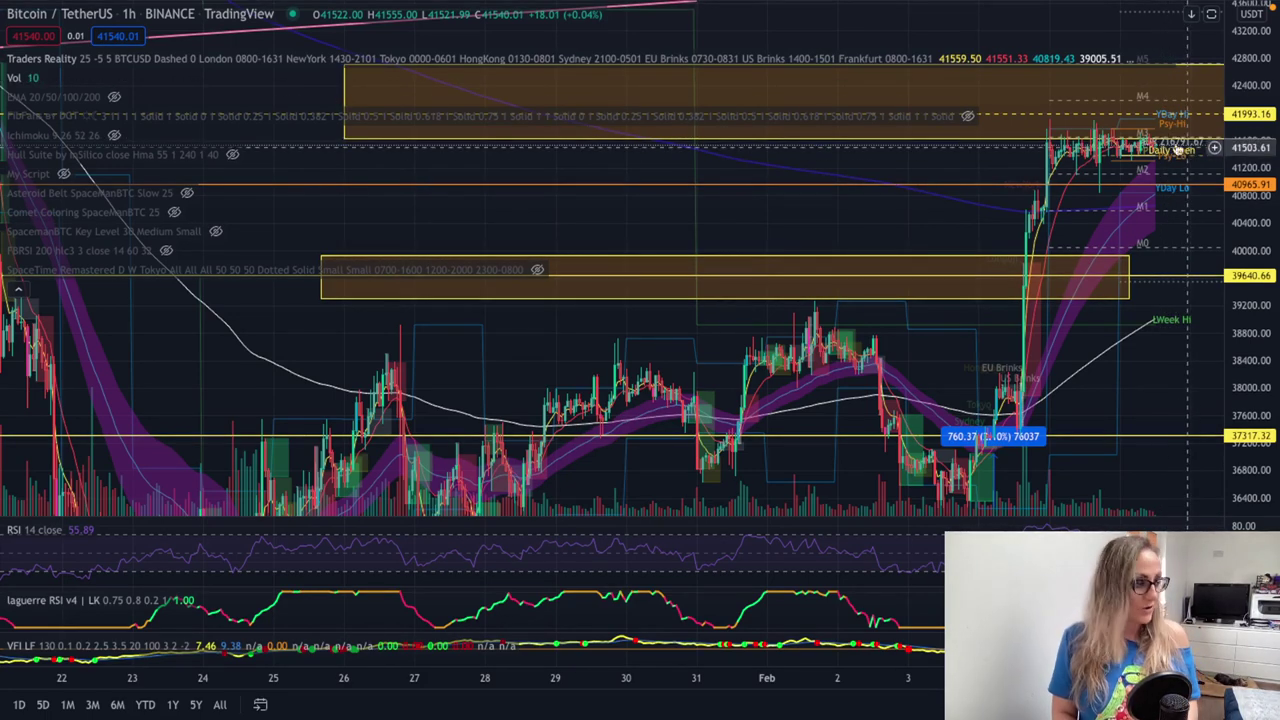
scroll(1143, 108, down, 2)
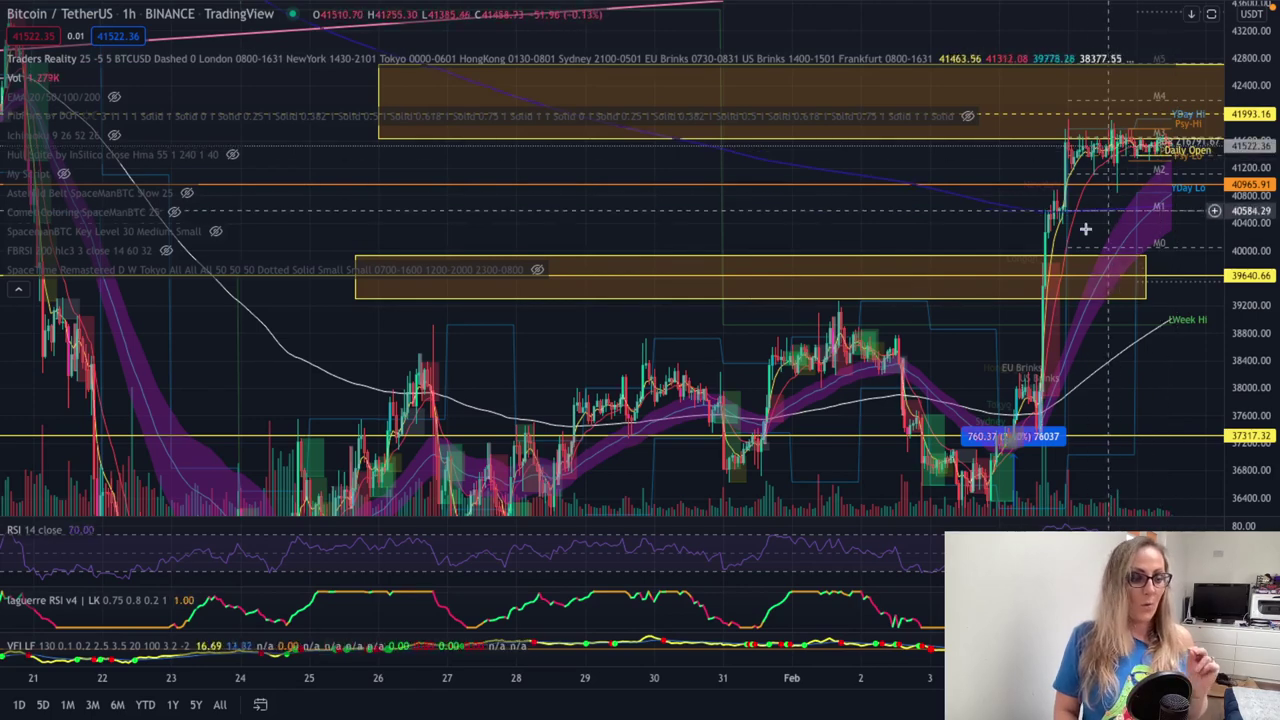
scroll(1069, 292, up, 2)
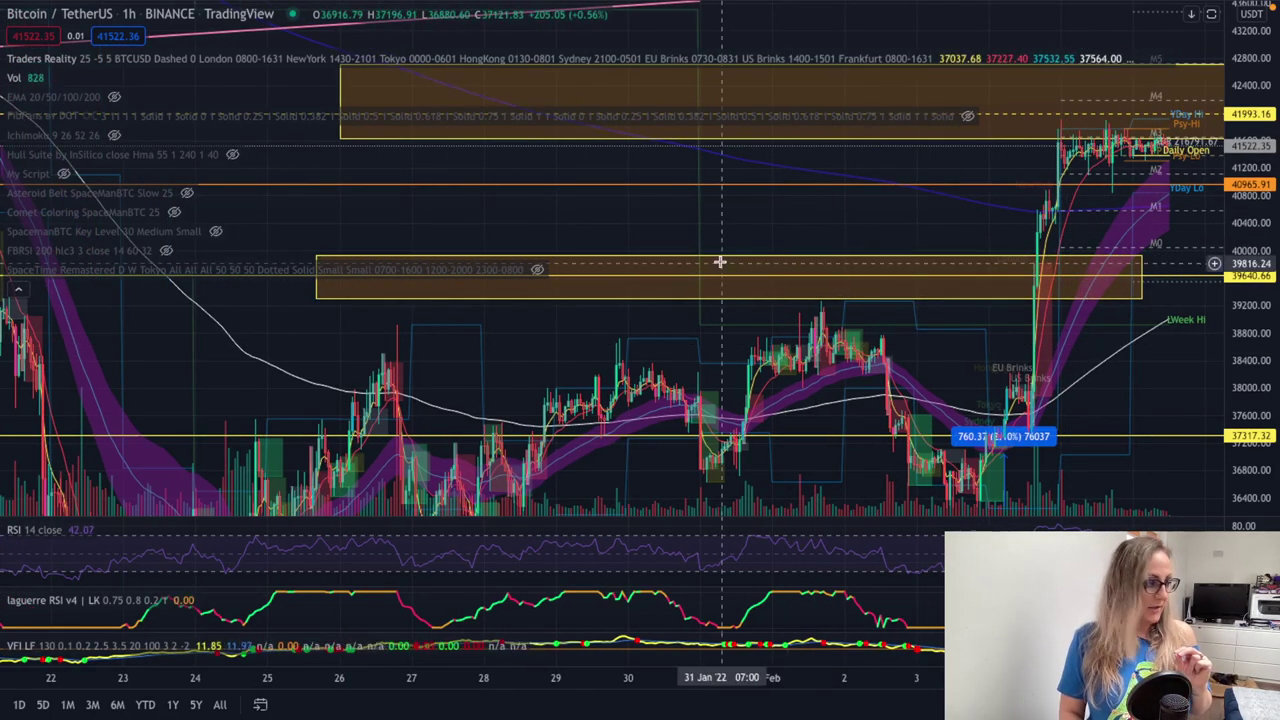
scroll(1098, 93, down, 3)
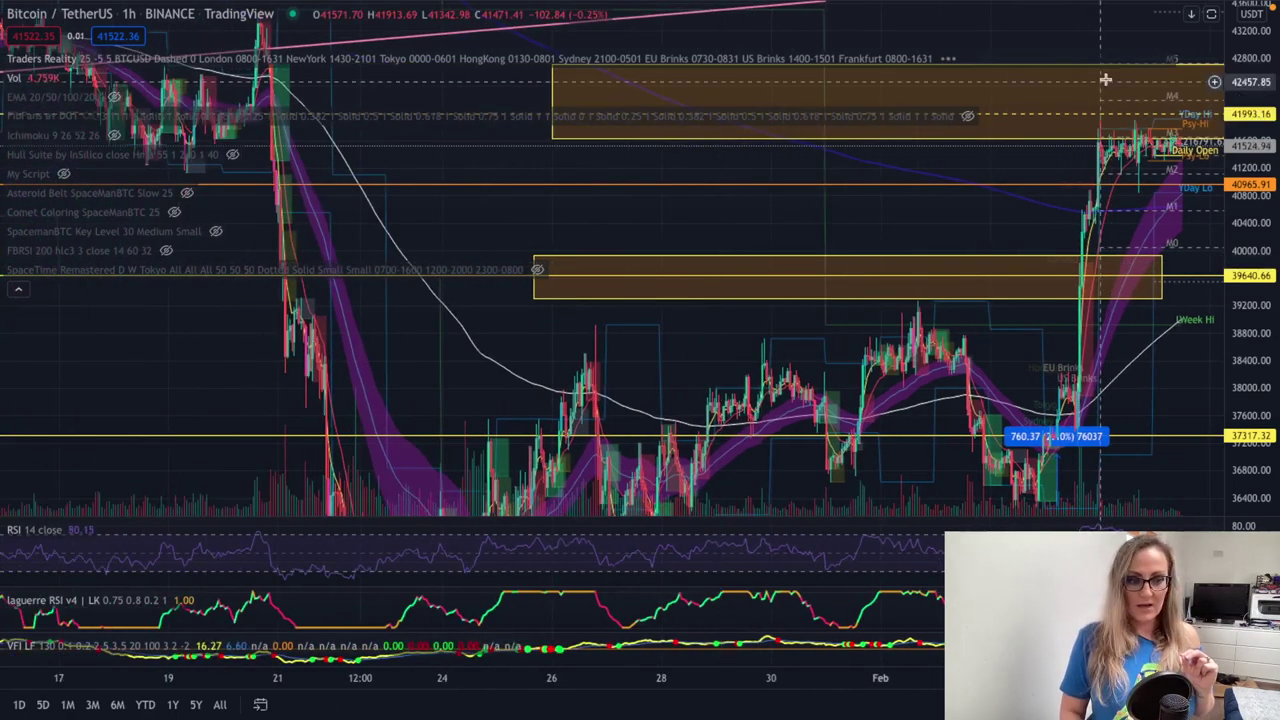
Hide the indicator name list and briefly select, then deselect, the upper yellow zone.
click(18, 291)
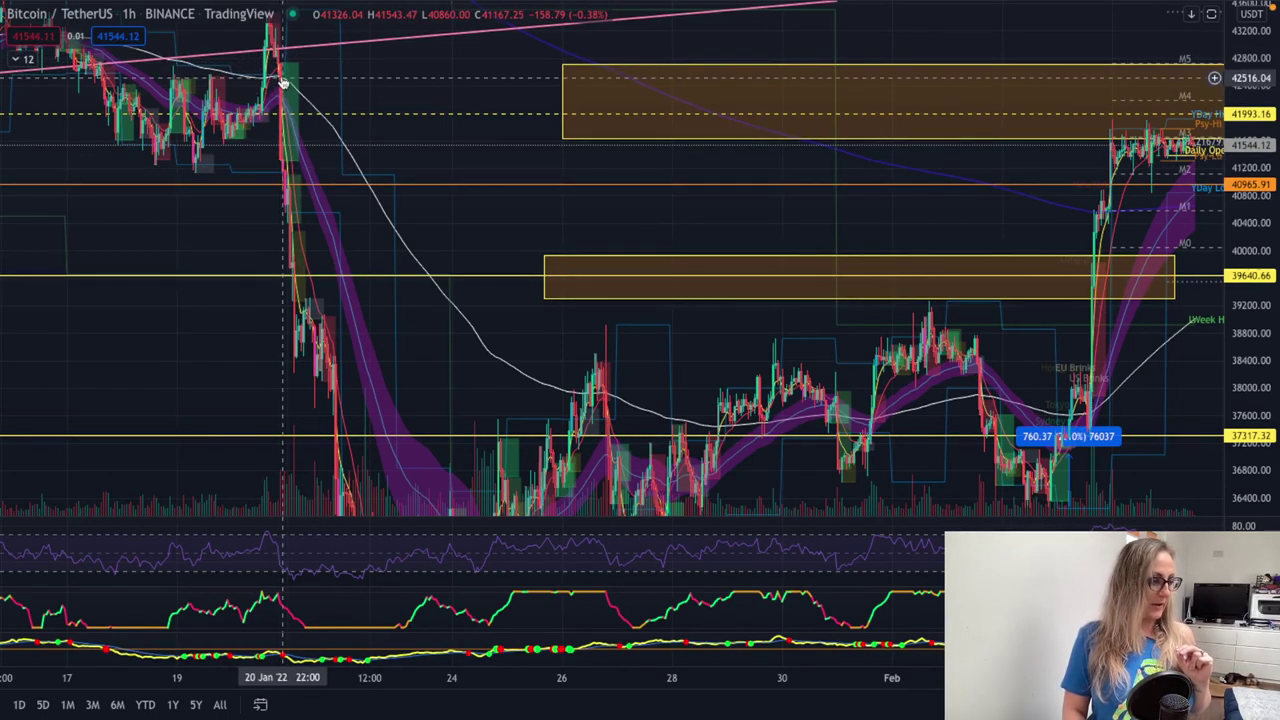
scroll(280, 80, up, 4)
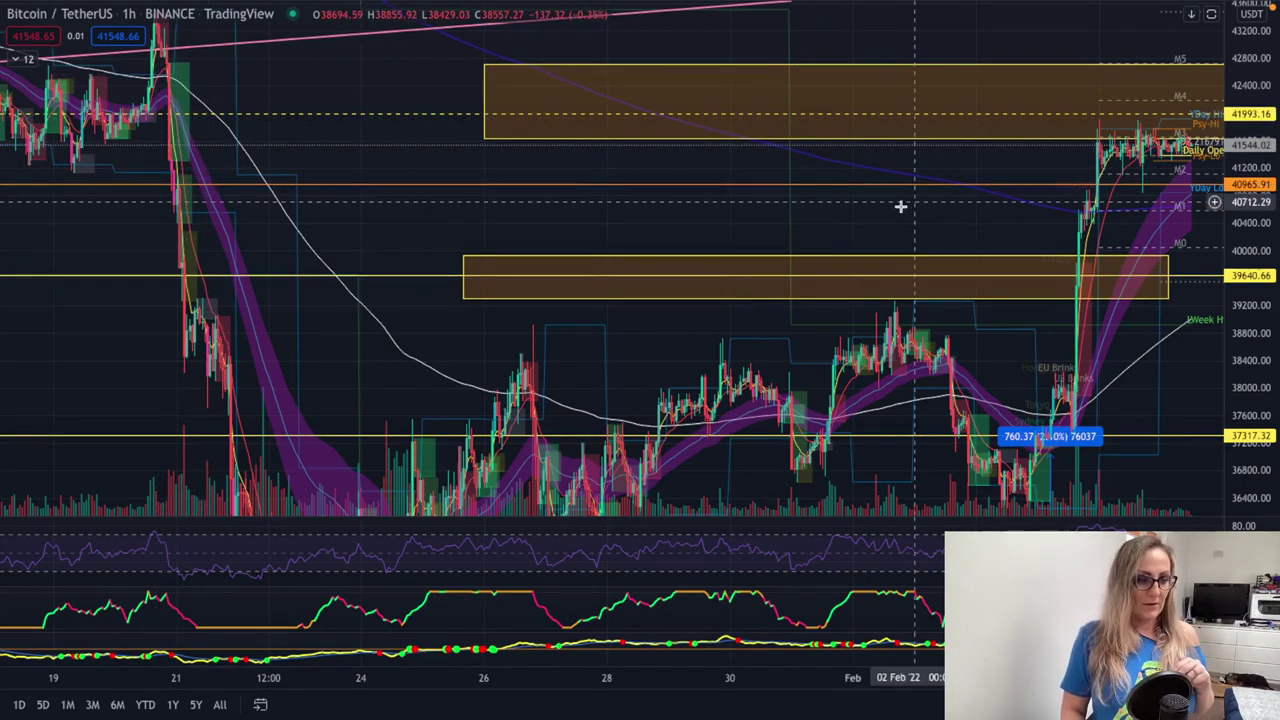
drag(900, 206, 829, 257)
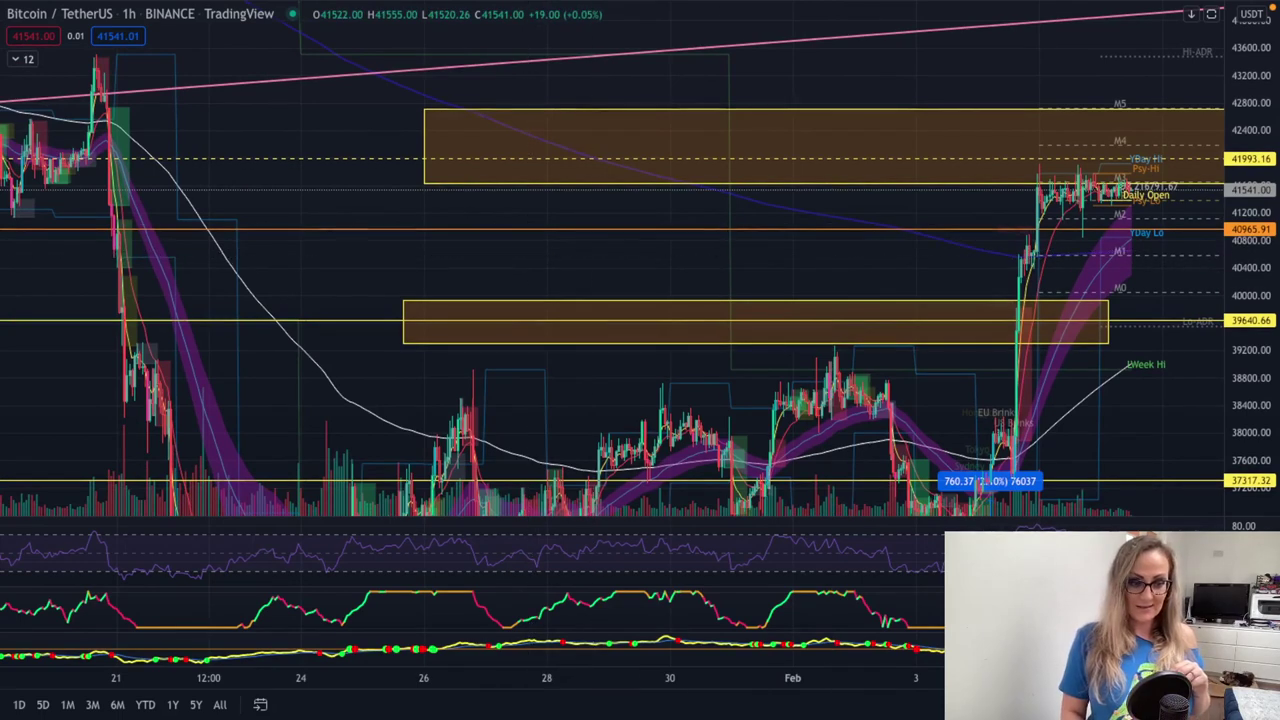
scroll(1171, 374, down, 2)
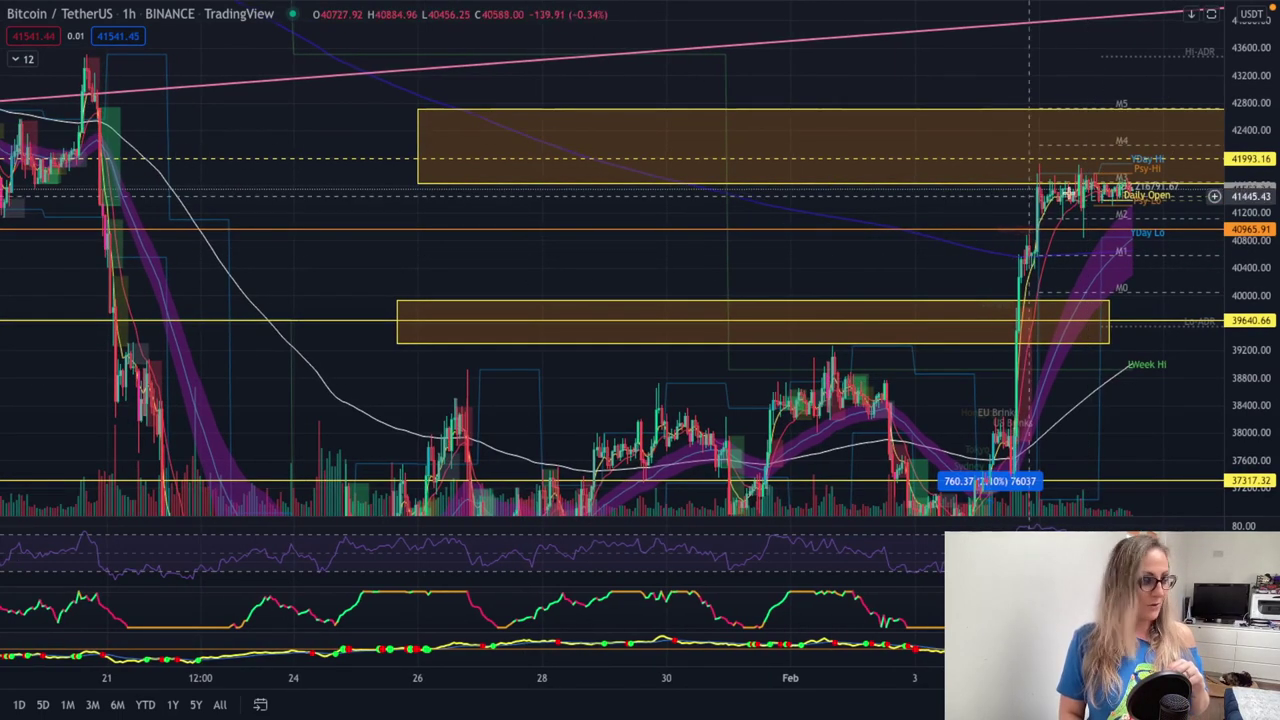
click(1150, 112)
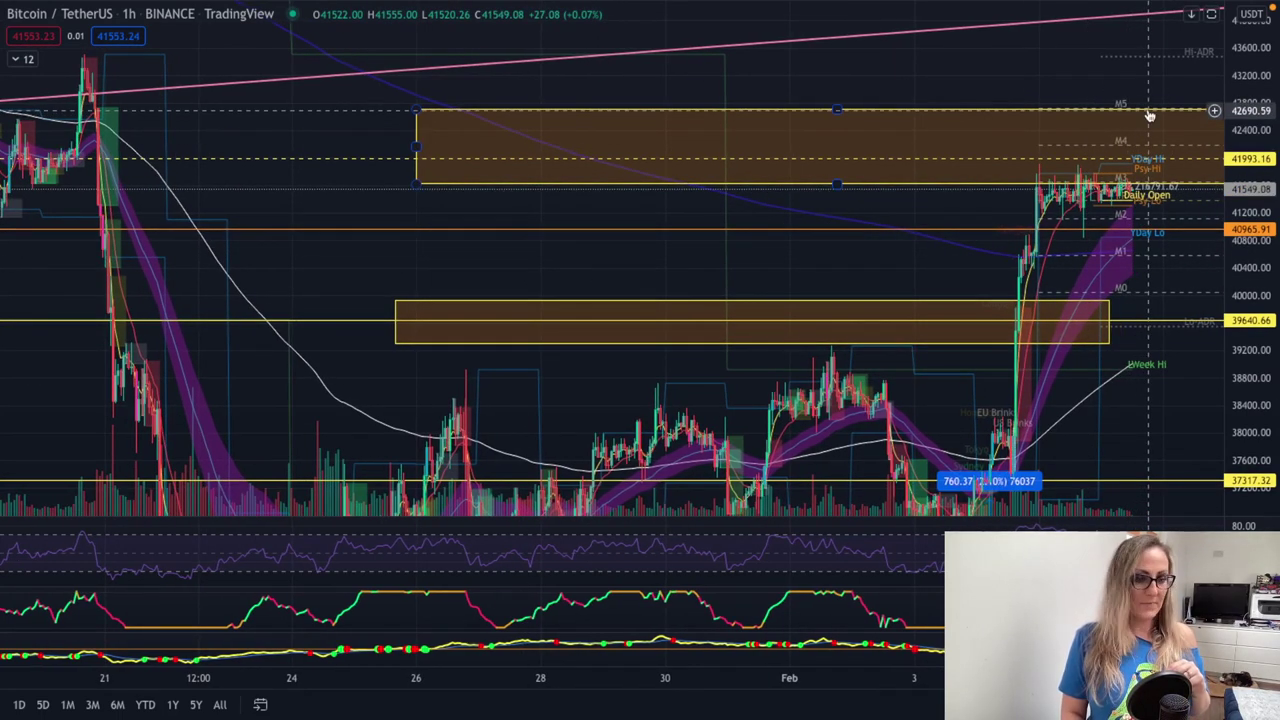
click(1200, 77)
Zoom out and pan the hourly chart back to mid-January.
scroll(1200, 77, down, 1)
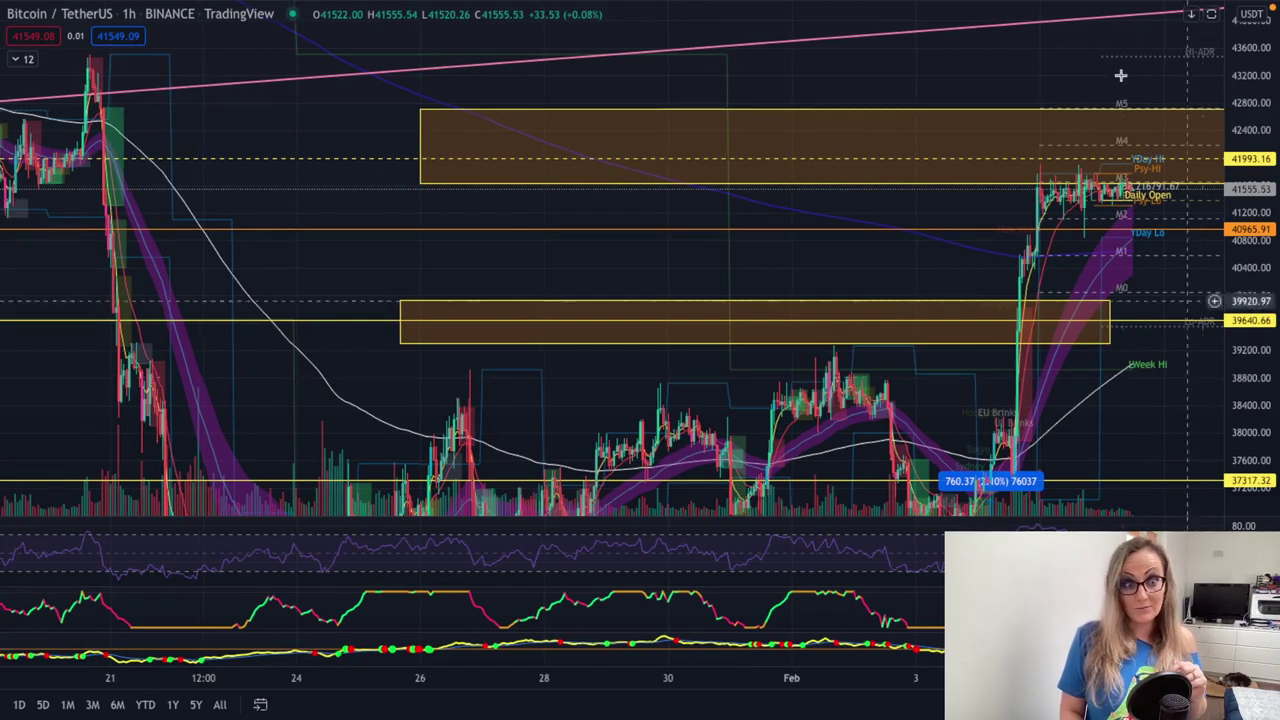
scroll(1079, 169, up, 2)
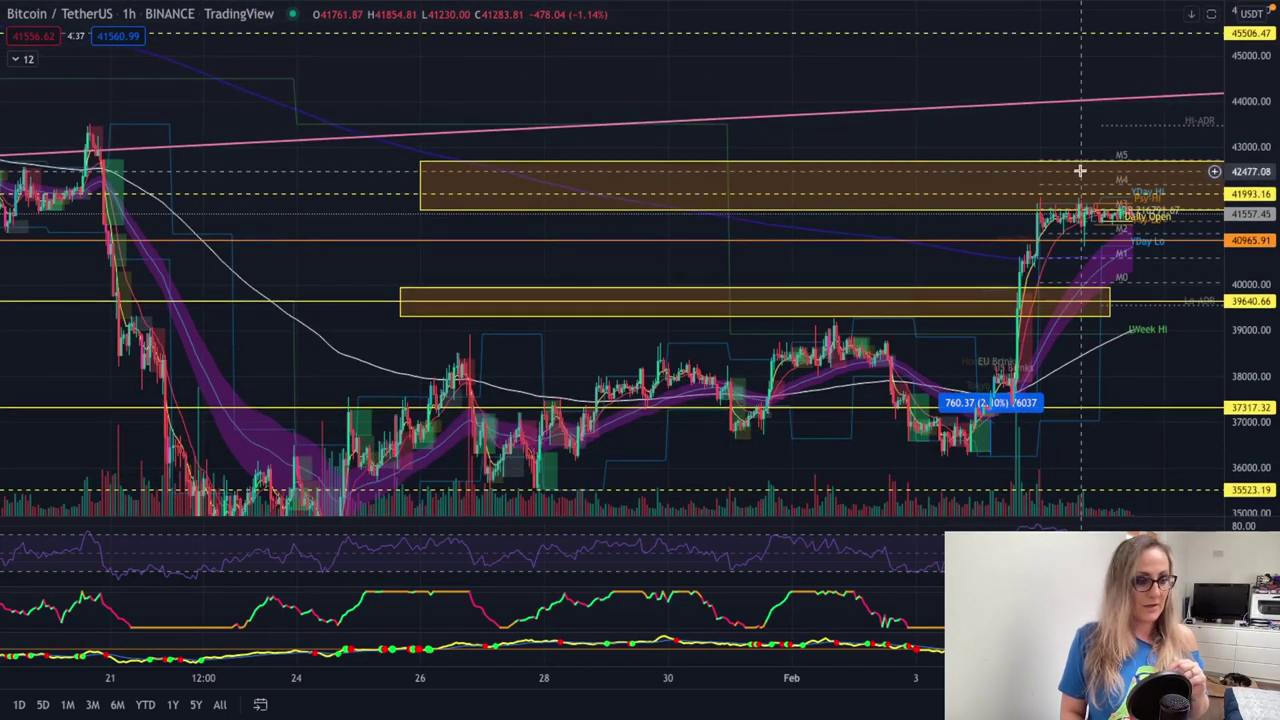
scroll(1079, 169, down, 4)
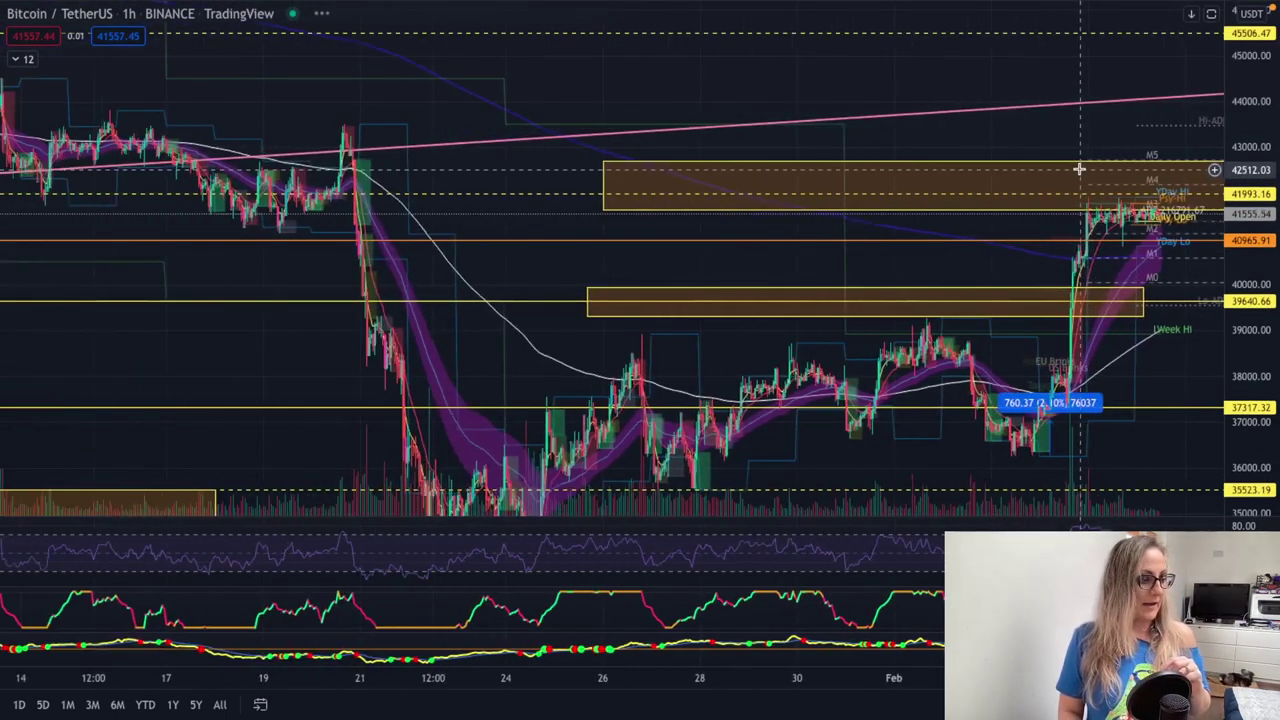
scroll(1079, 169, down, 2)
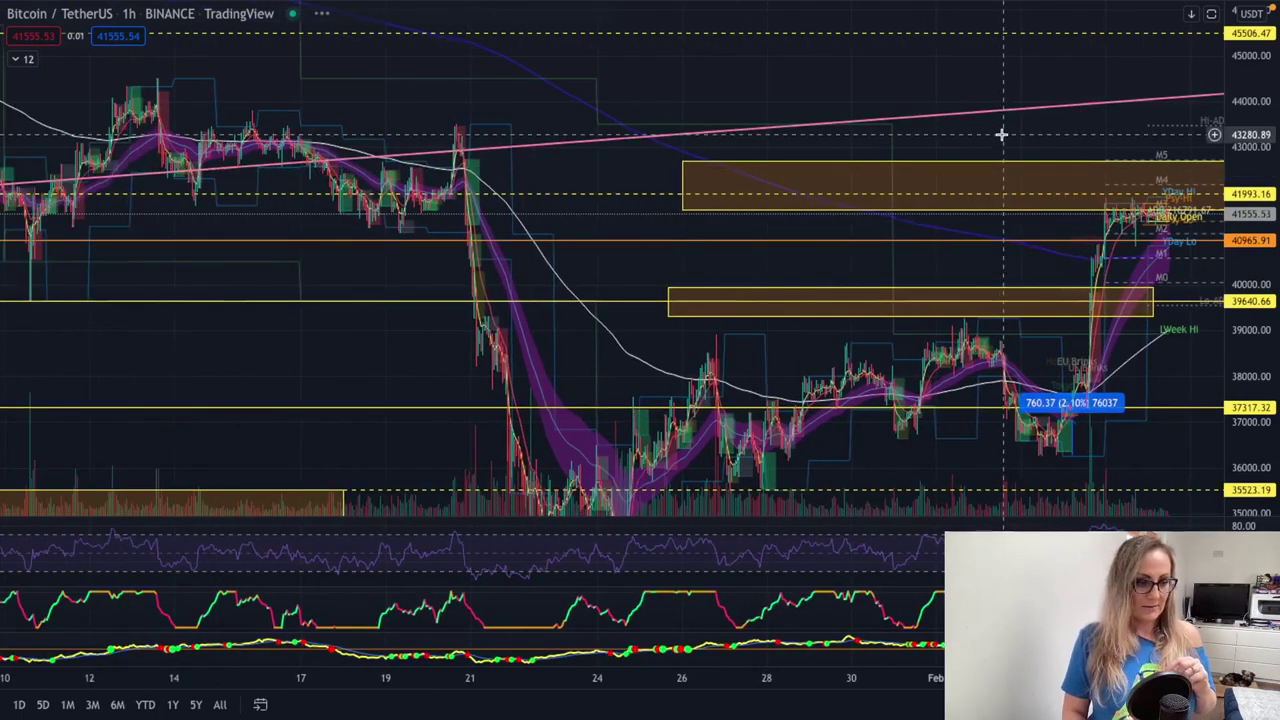
scroll(940, 64, down, 1)
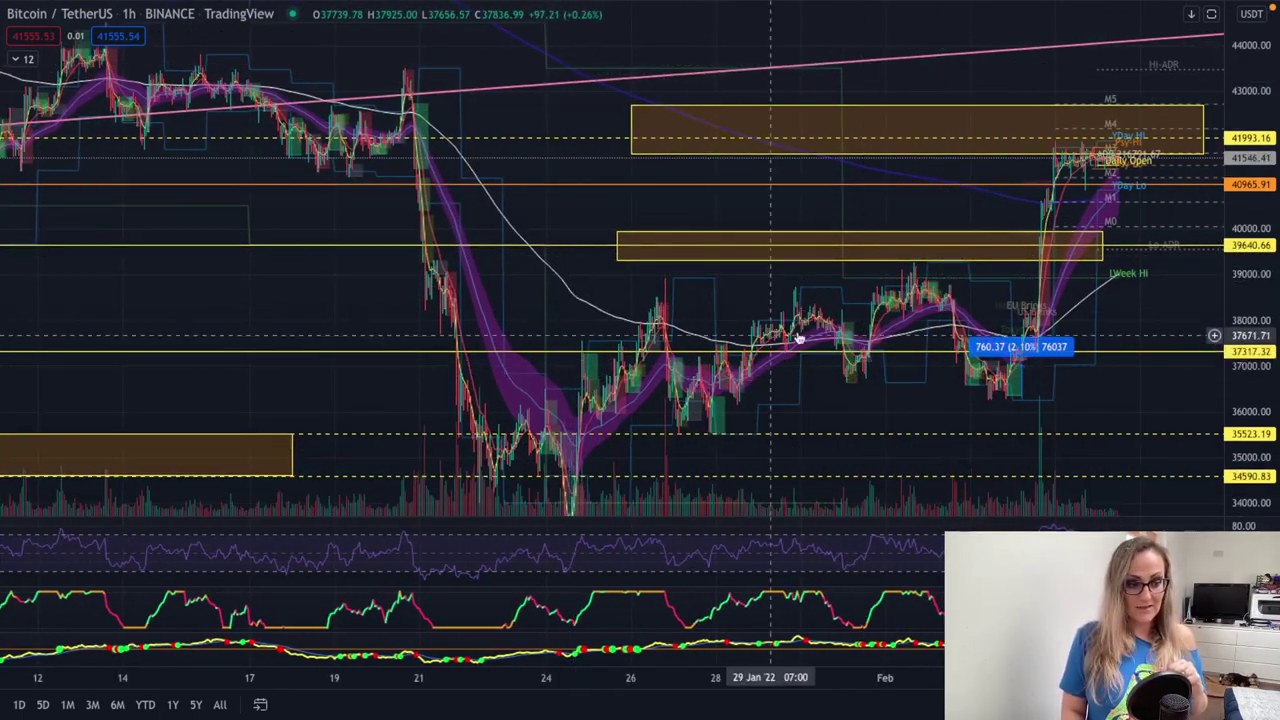
drag(951, 329, 958, 329)
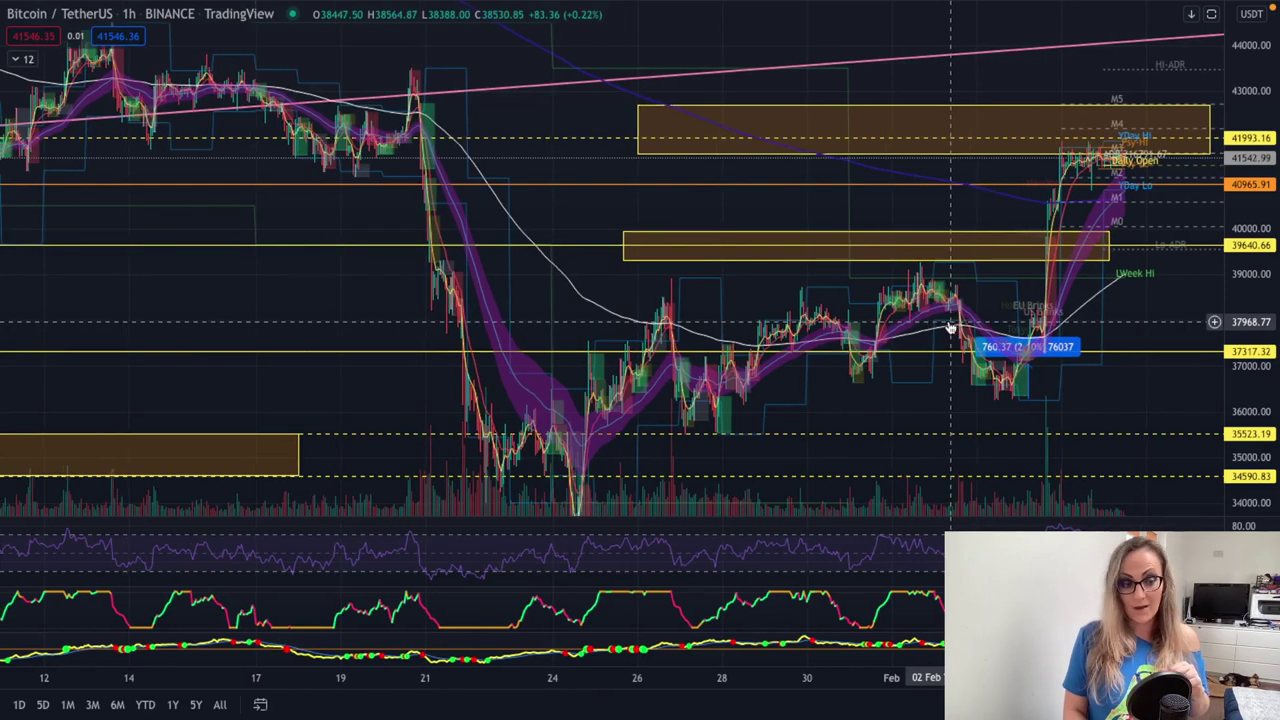
scroll(992, 338, left, 2)
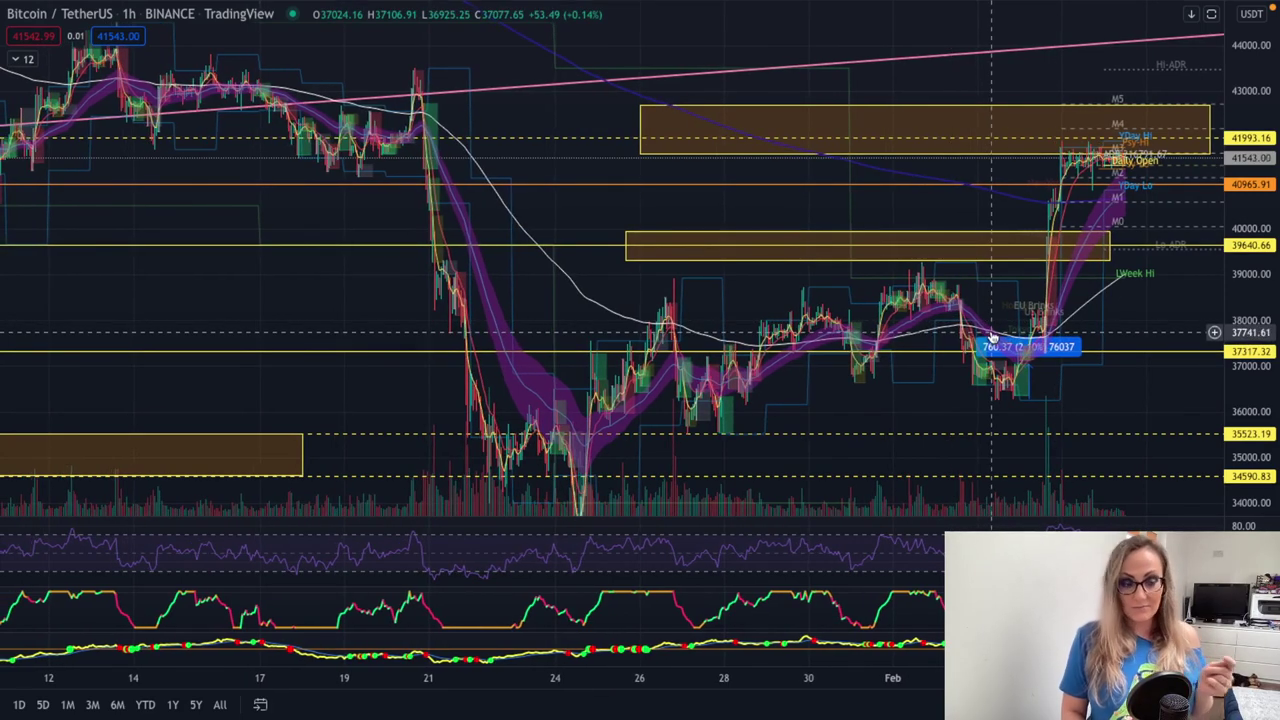
scroll(992, 338, left, 1)
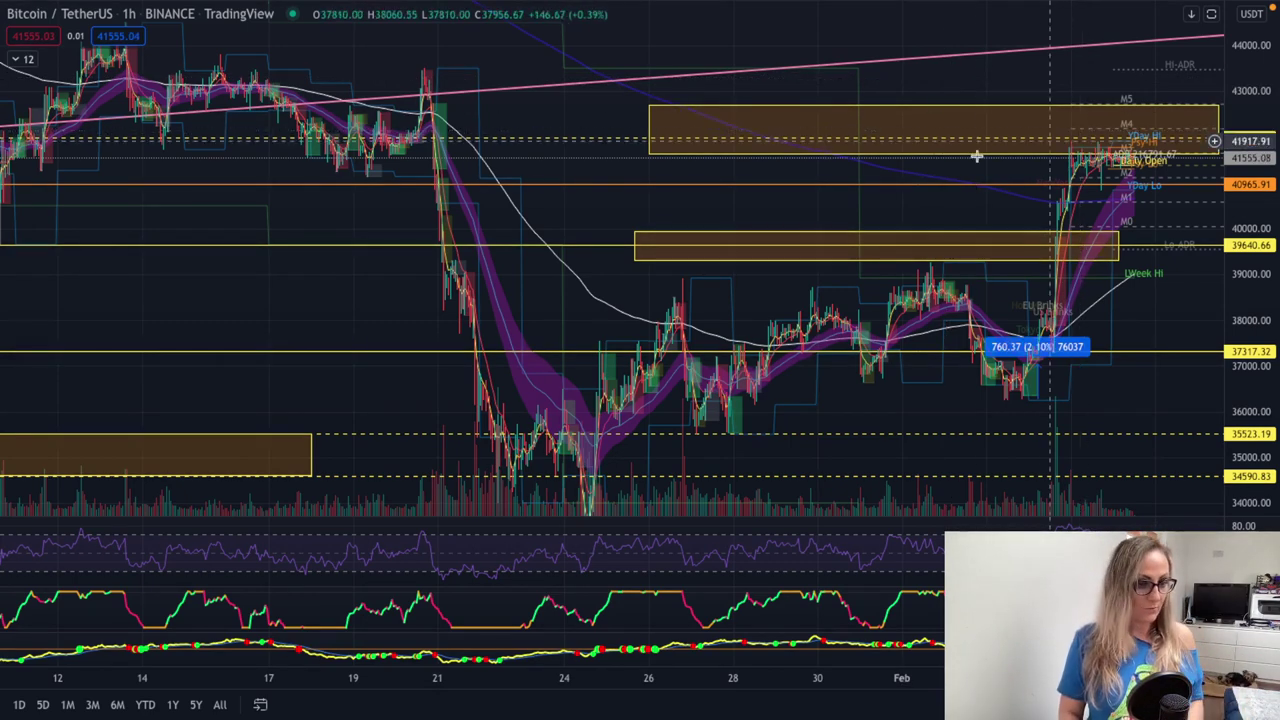
Leave full screen and load Vechain/Tether VETUSDT from the watchlist.
key(Escape)
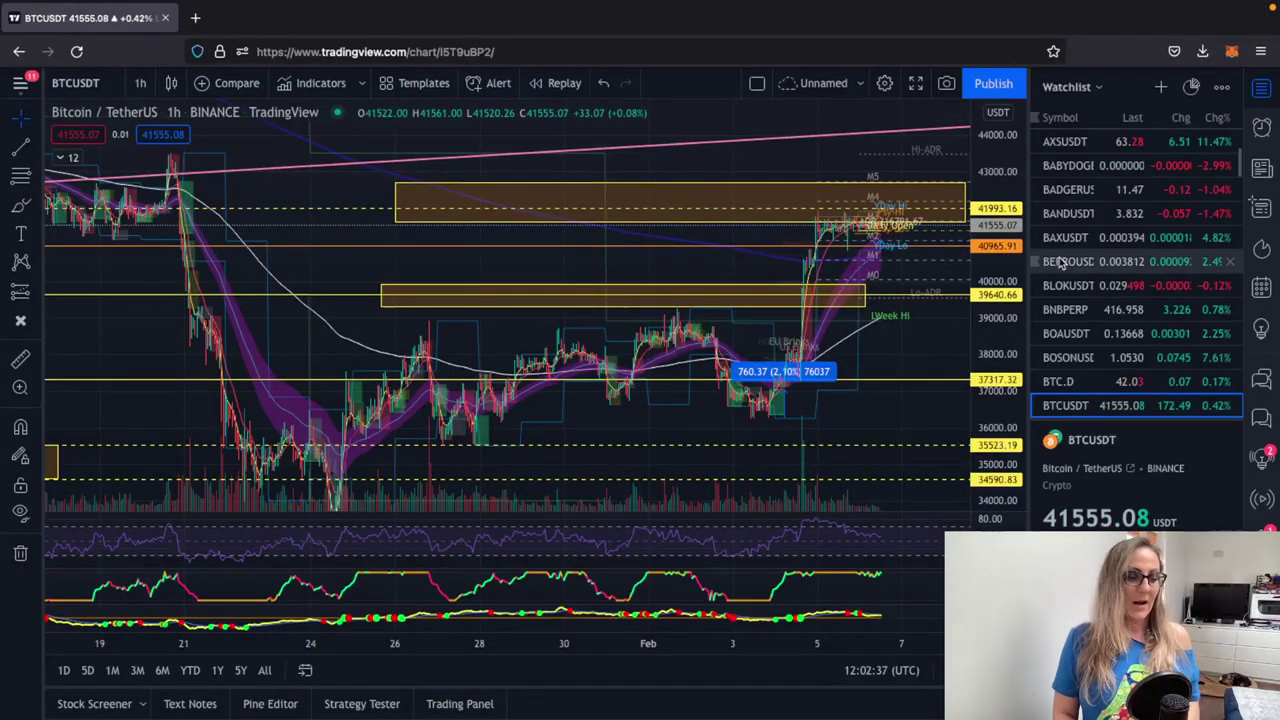
scroll(1060, 262, down, 3)
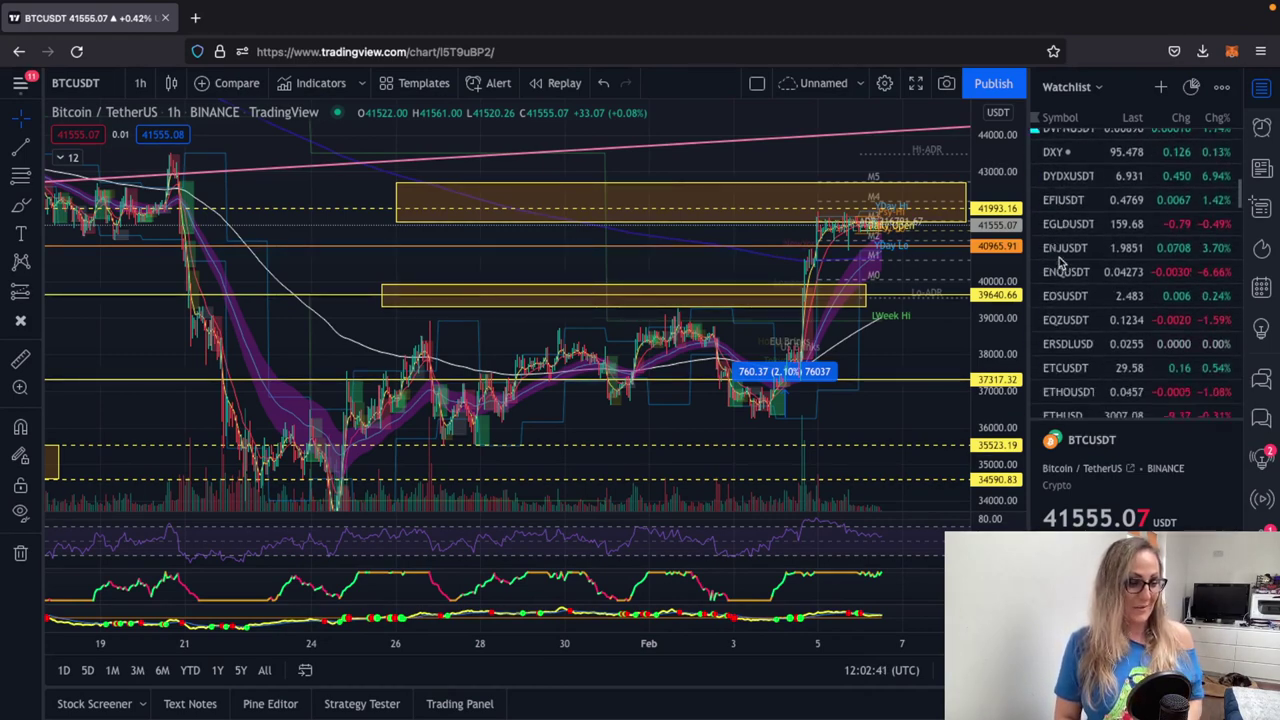
scroll(1060, 262, down, 5)
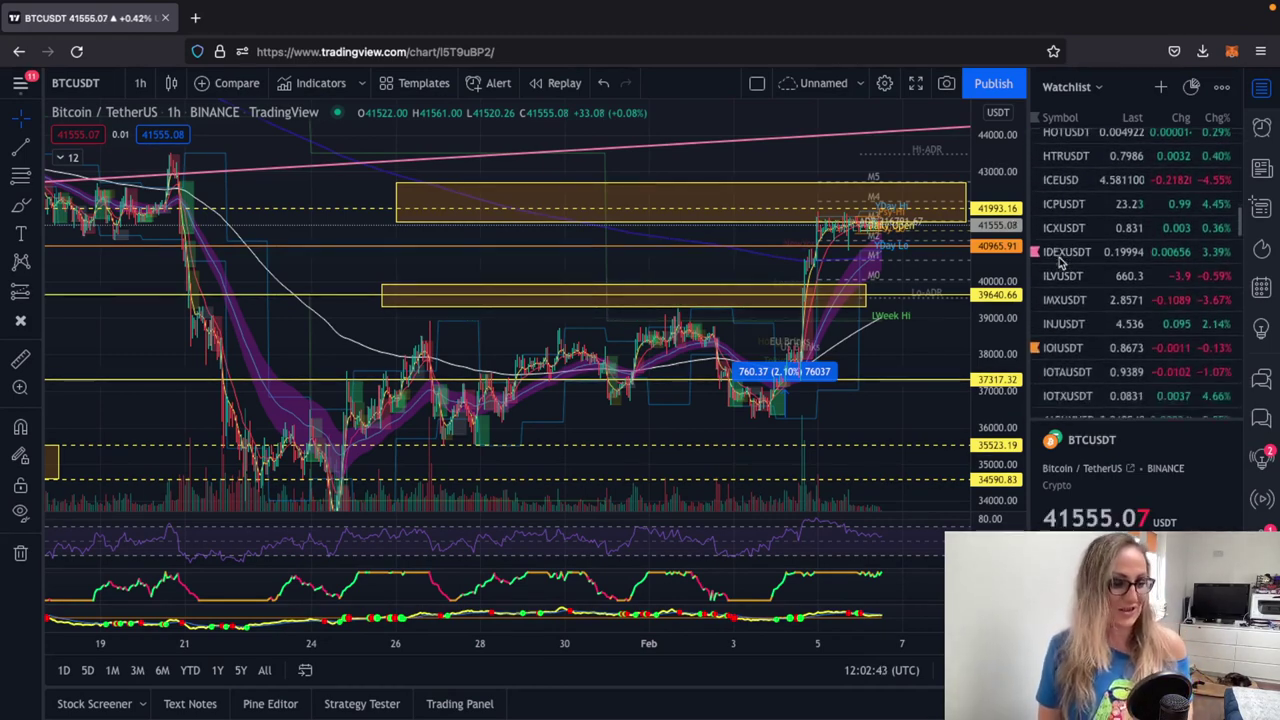
scroll(1062, 262, down, 5)
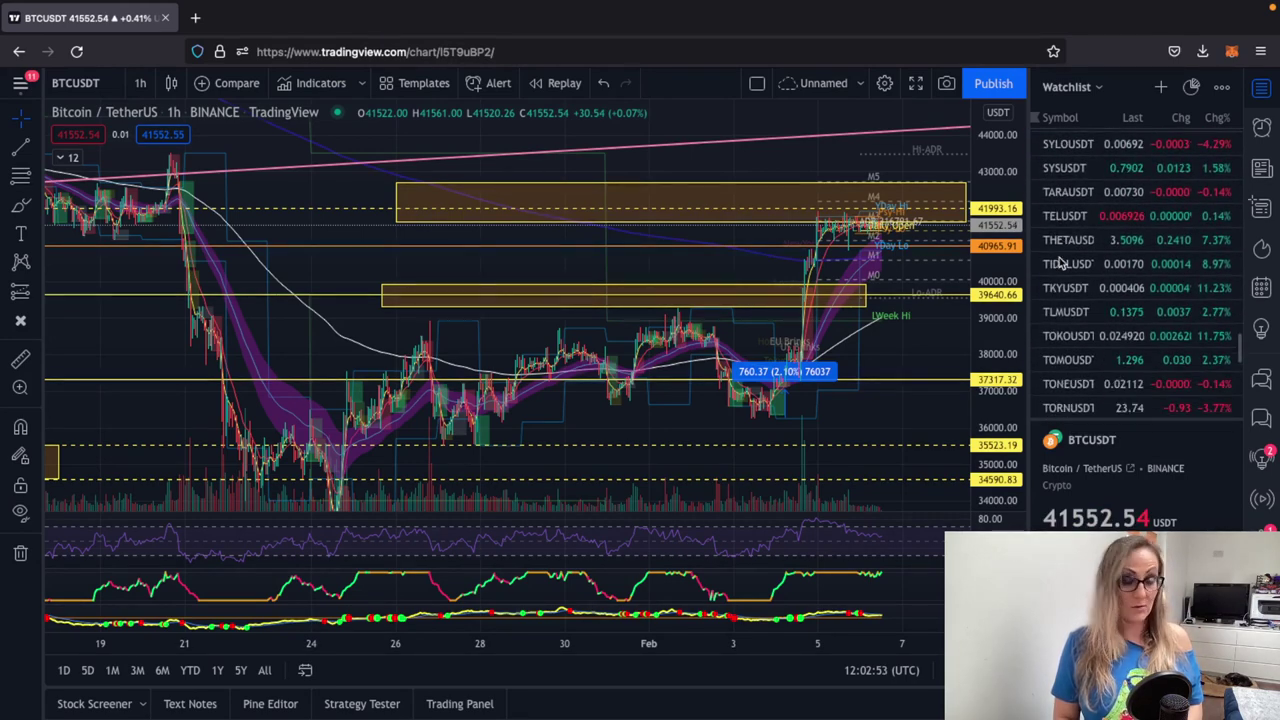
scroll(1062, 262, down, 5)
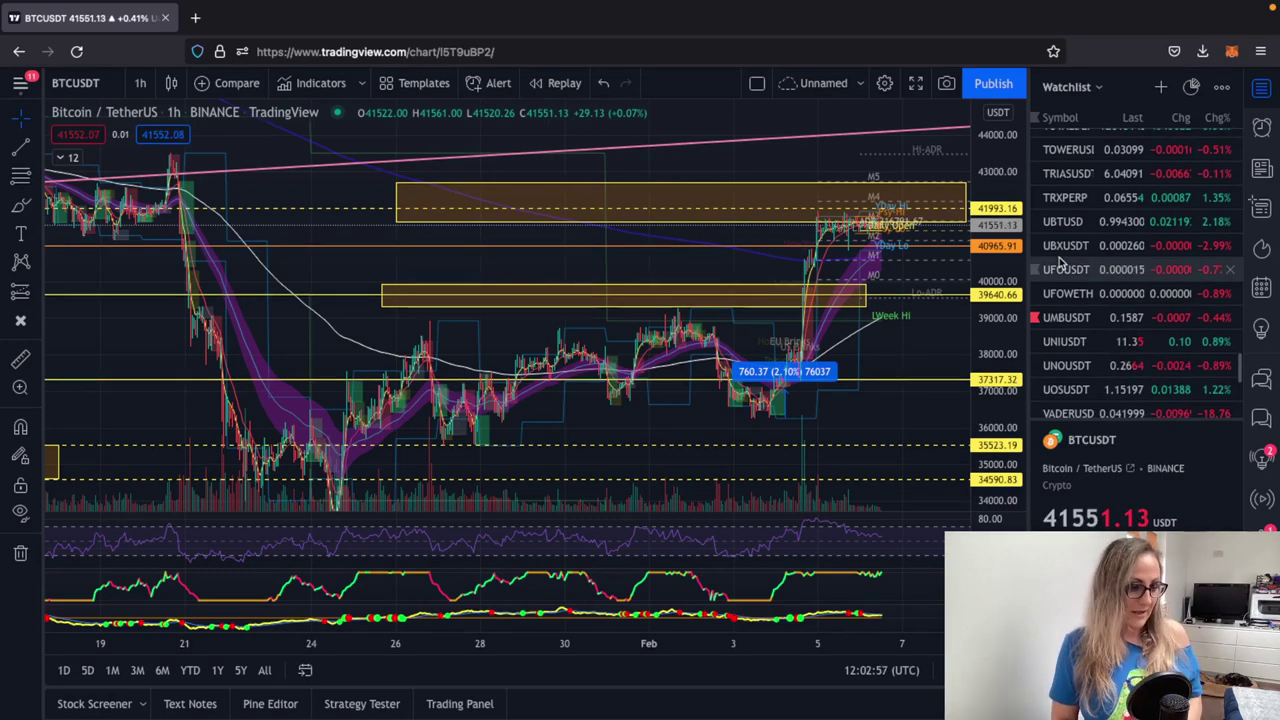
scroll(1062, 262, down, 5)
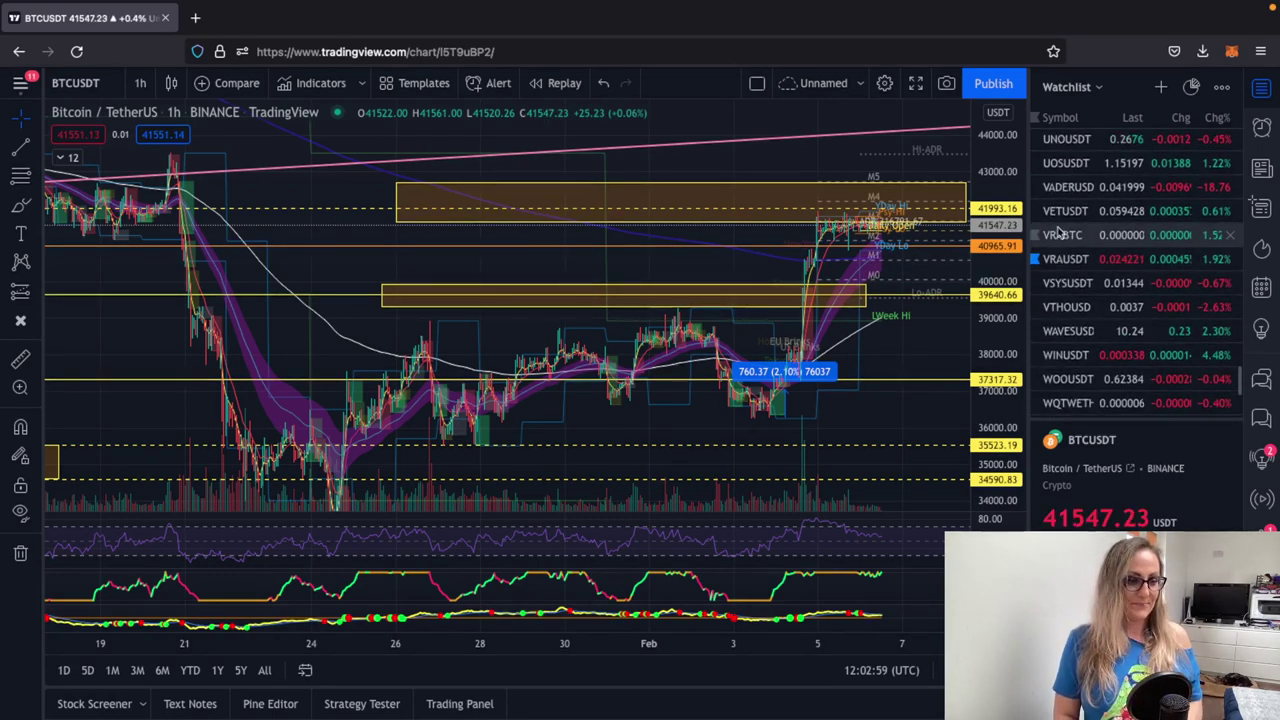
click(1054, 213)
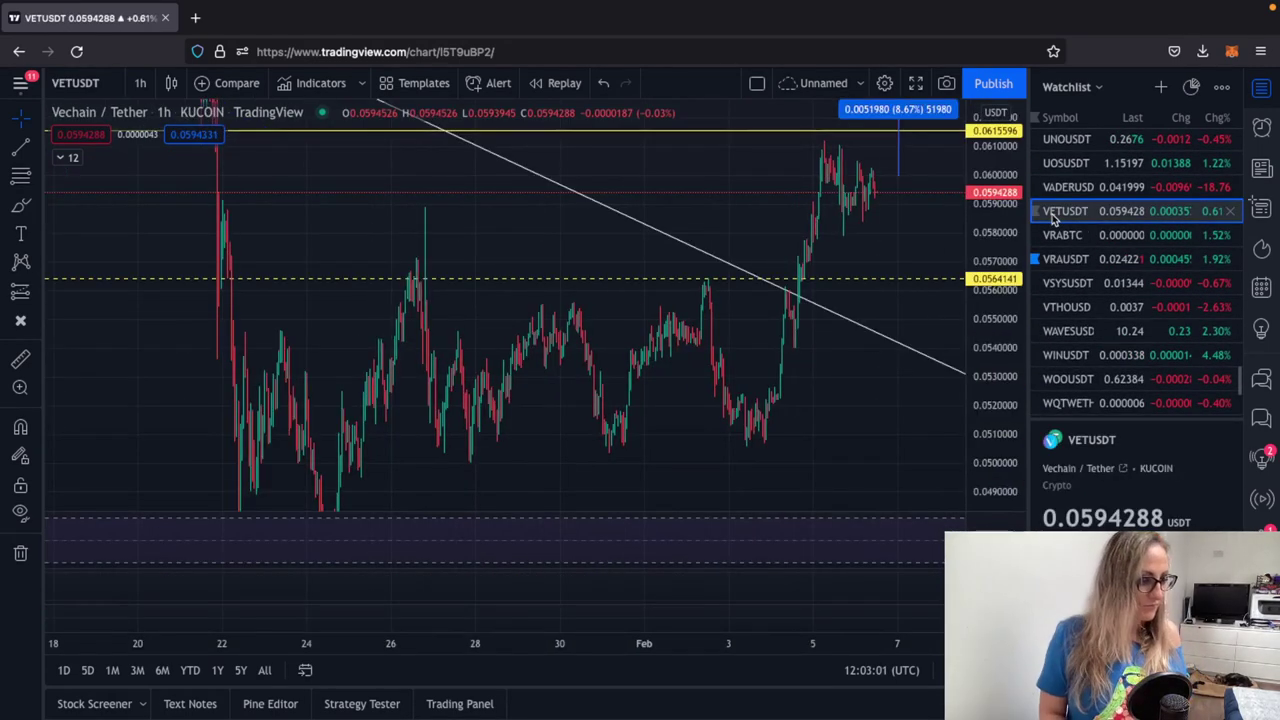
click(915, 85)
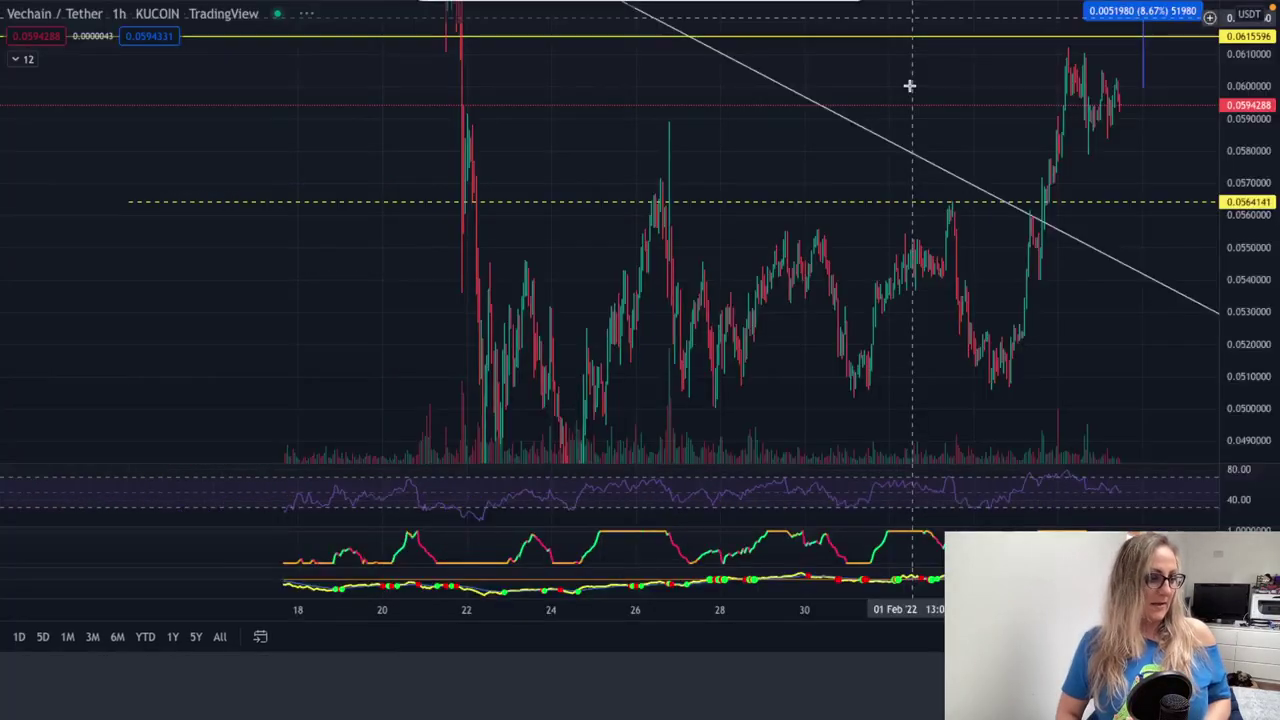
scroll(1070, 222, up, 5)
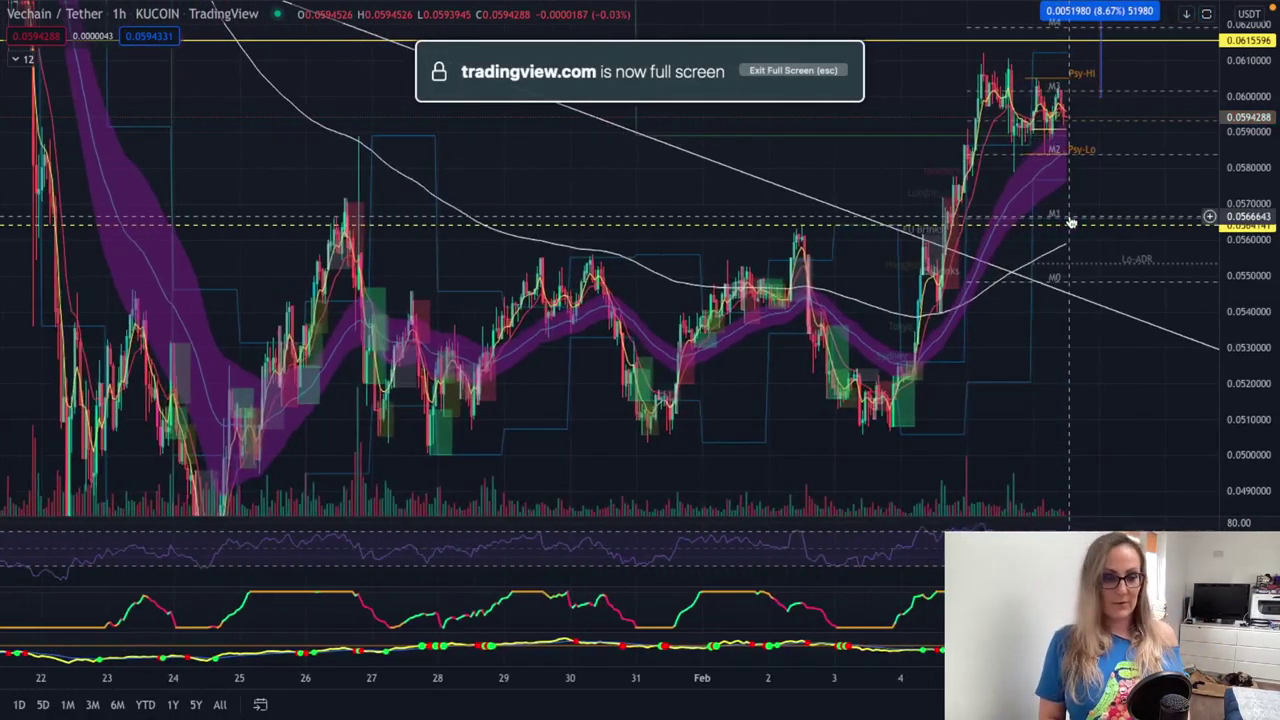
scroll(1070, 222, down, 1)
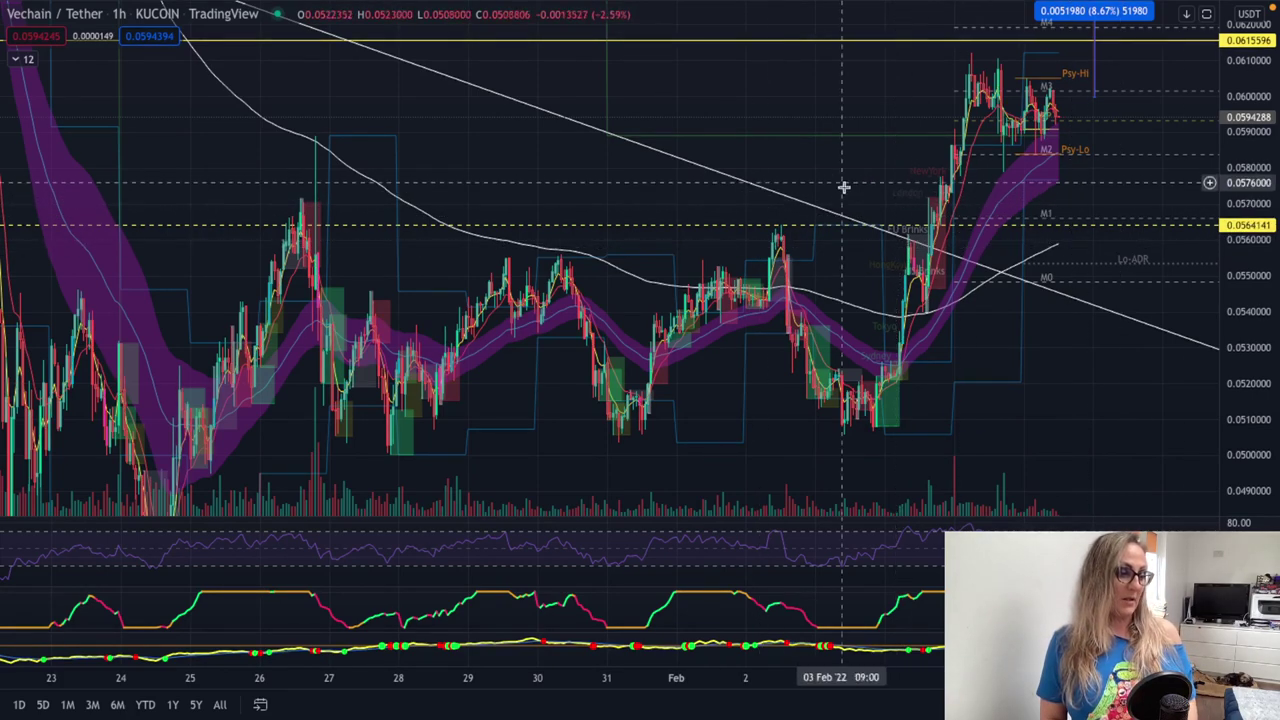
scroll(909, 195, down, 1)
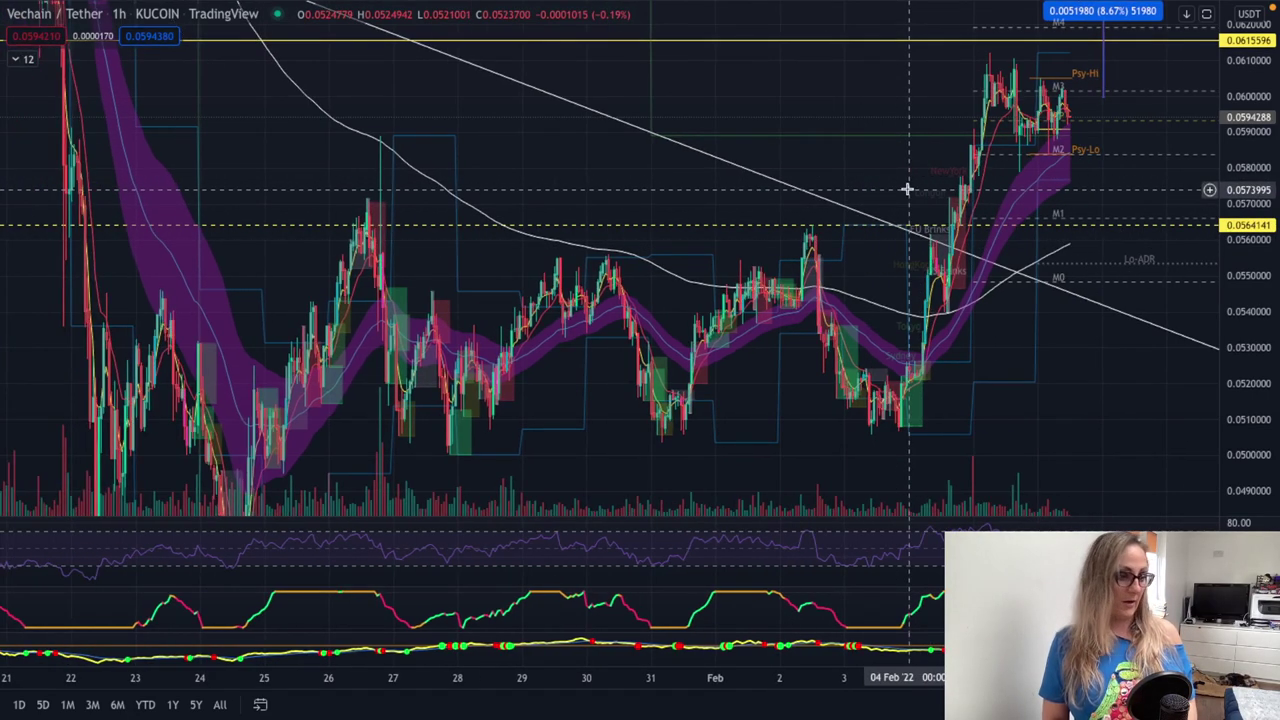
scroll(907, 189, down, 2)
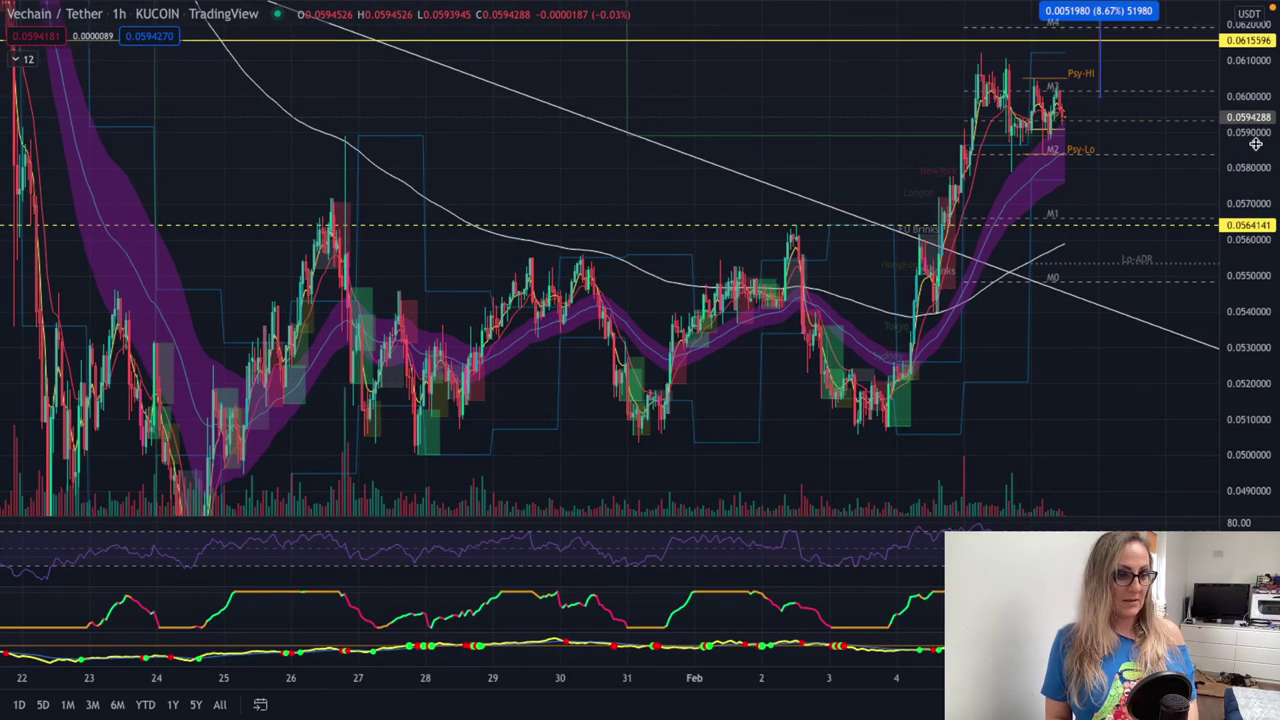
drag(1254, 146, 1250, 180)
drag(806, 160, 797, 213)
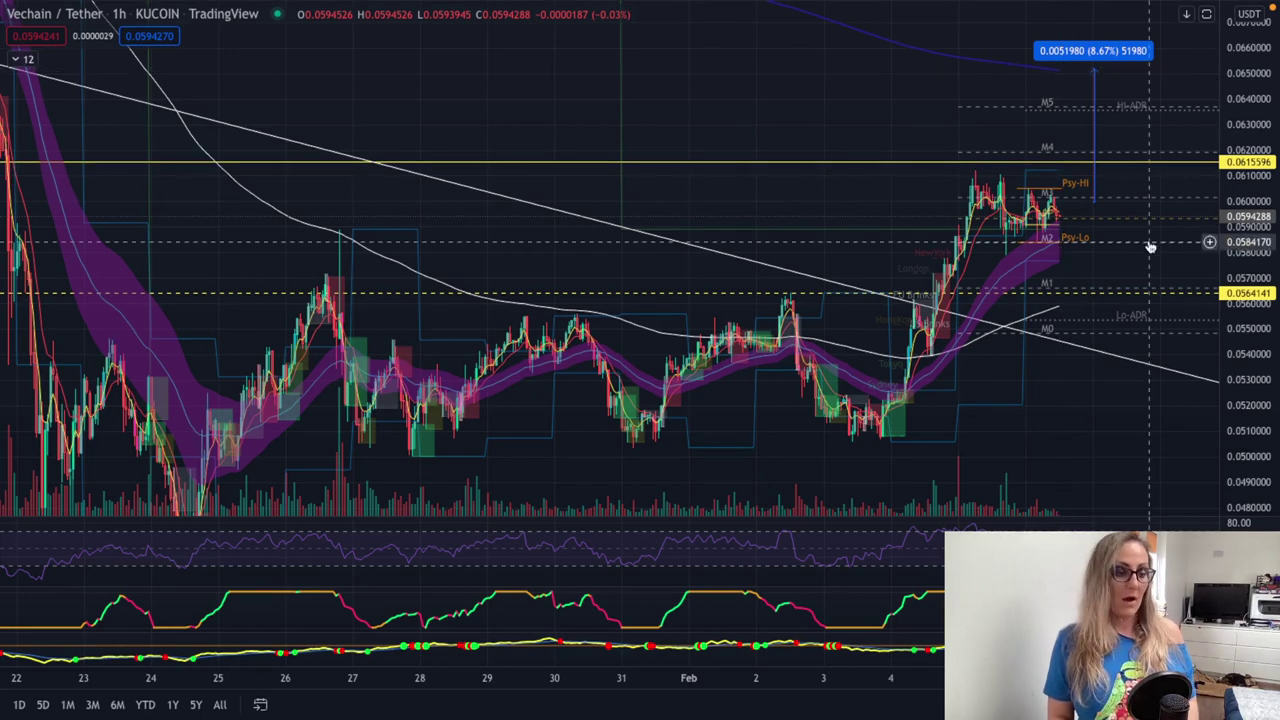
scroll(1063, 249, down, 1)
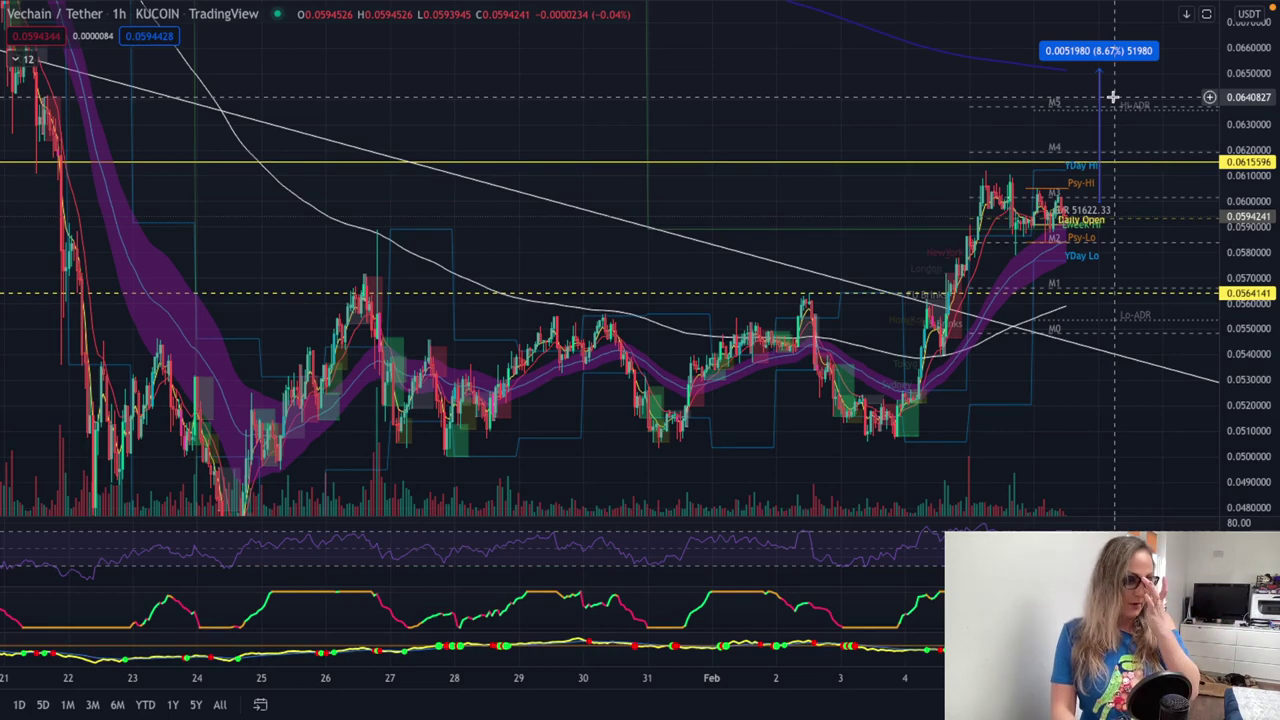
scroll(1105, 110, up, 3)
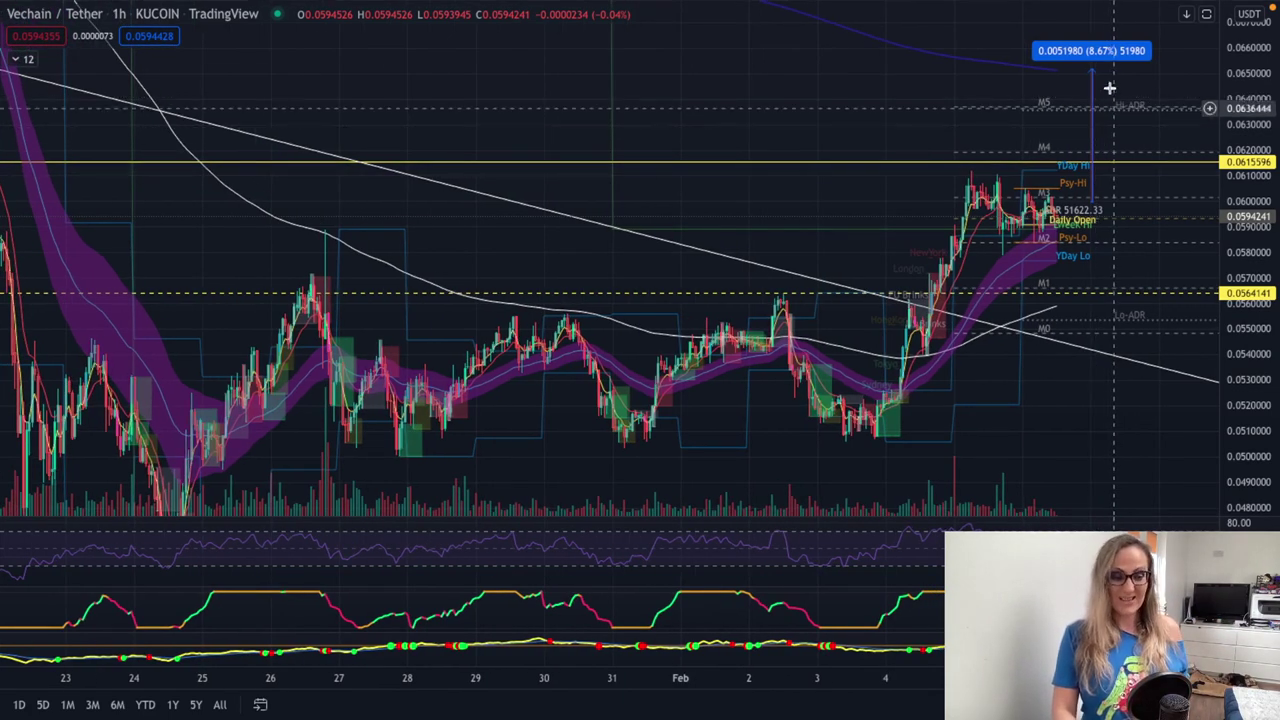
scroll(997, 230, down, 1)
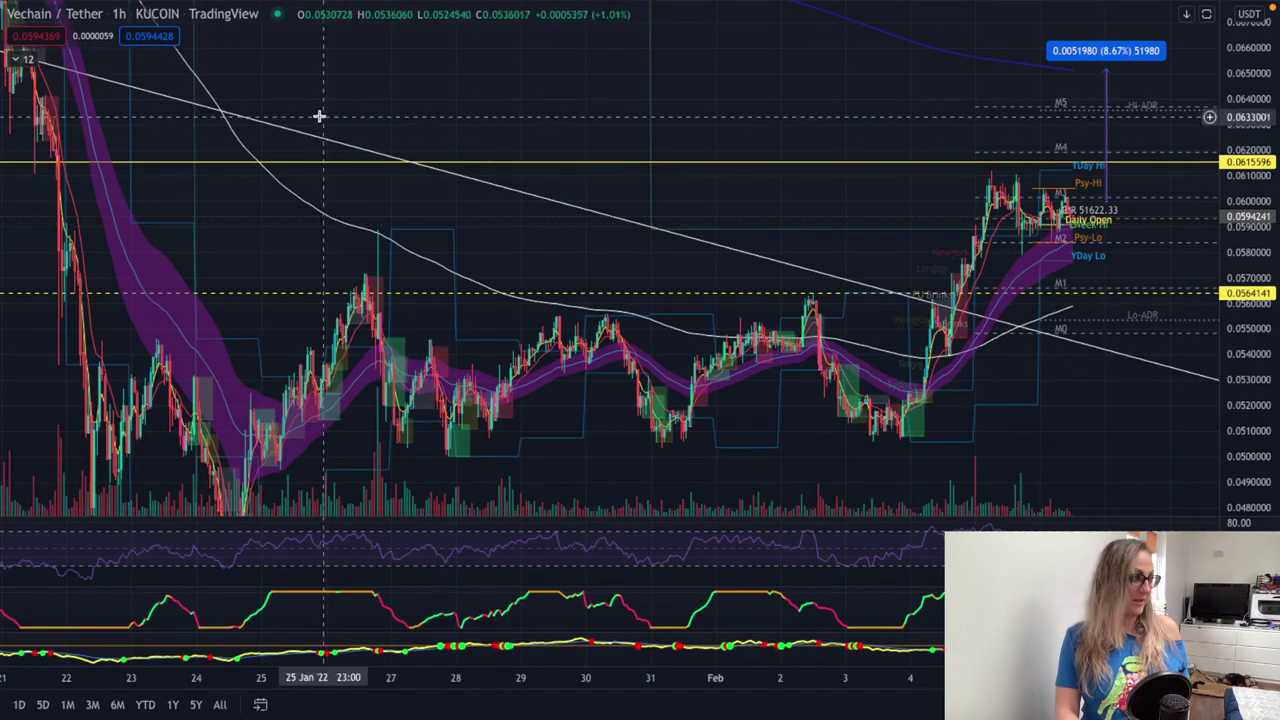
drag(445, 109, 455, 129)
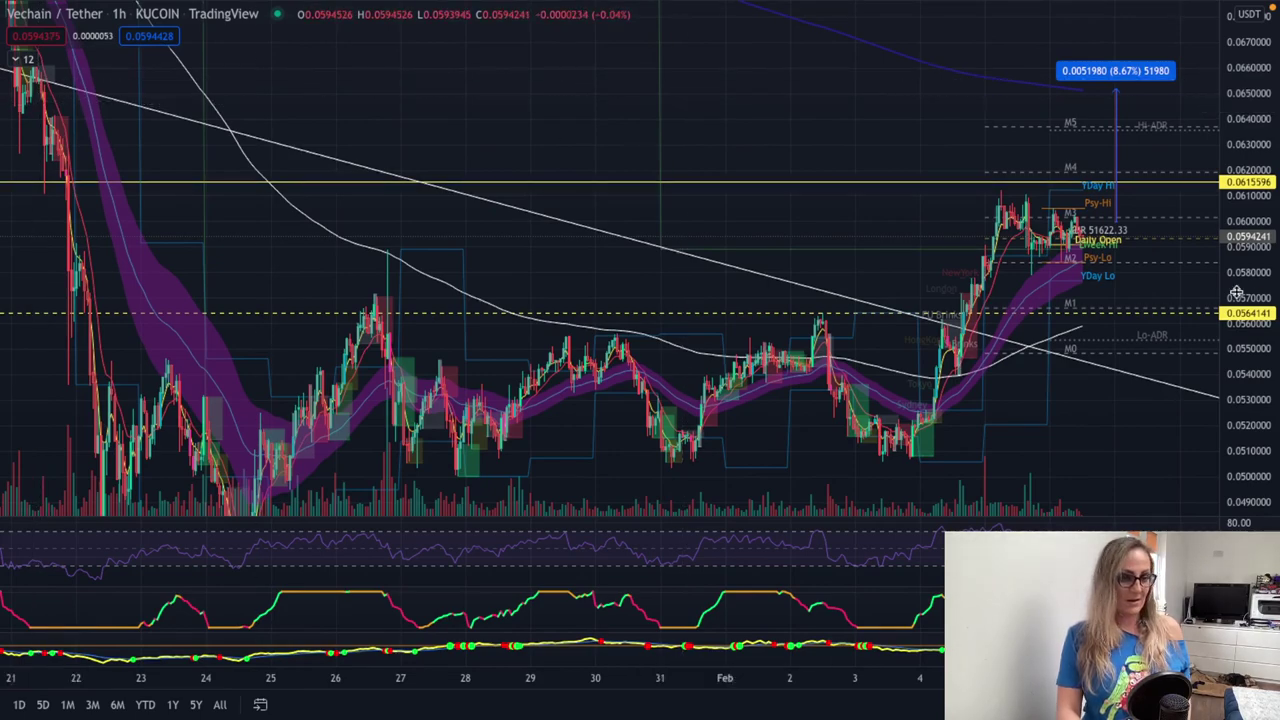
scroll(599, 181, down, 3)
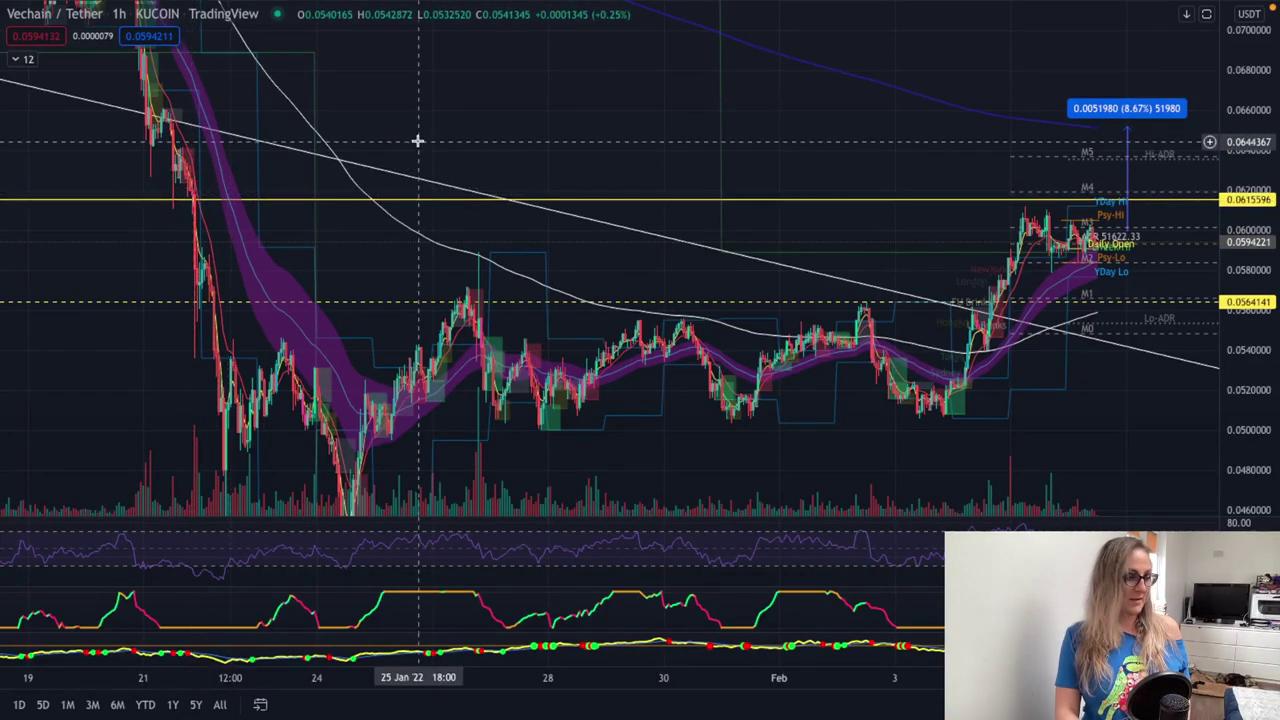
drag(431, 203, 436, 260)
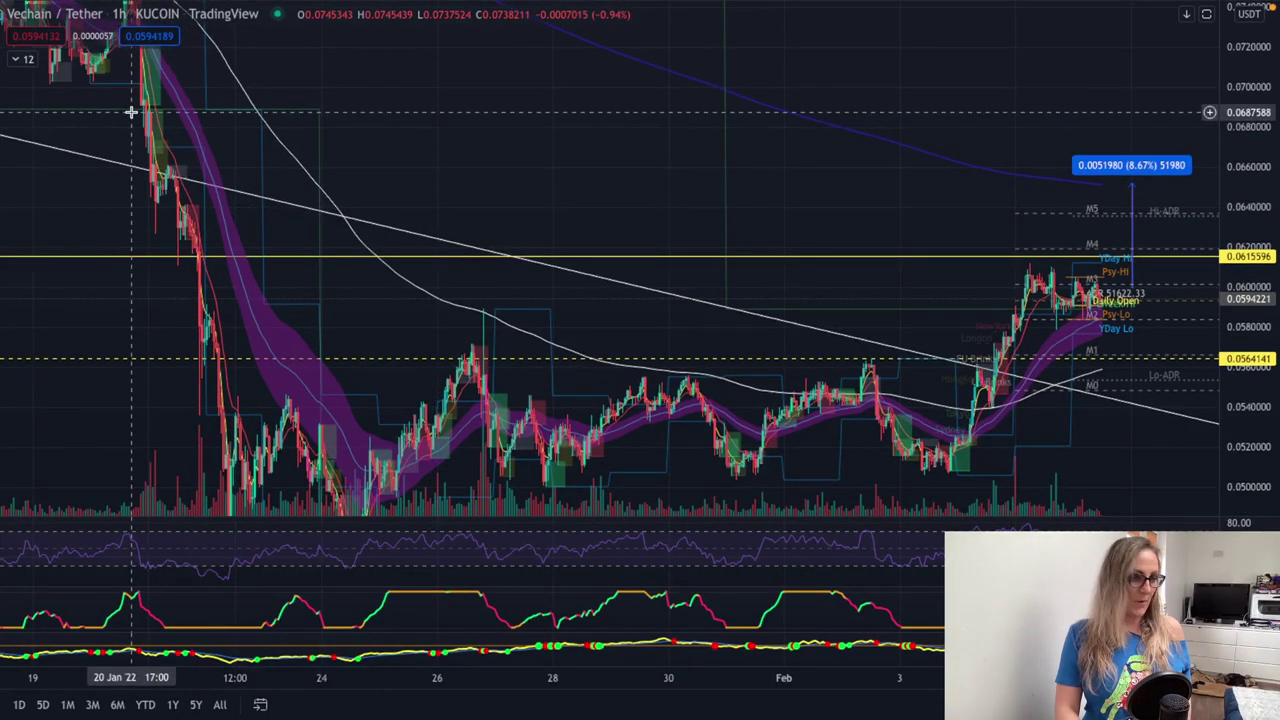
drag(470, 95, 480, 180)
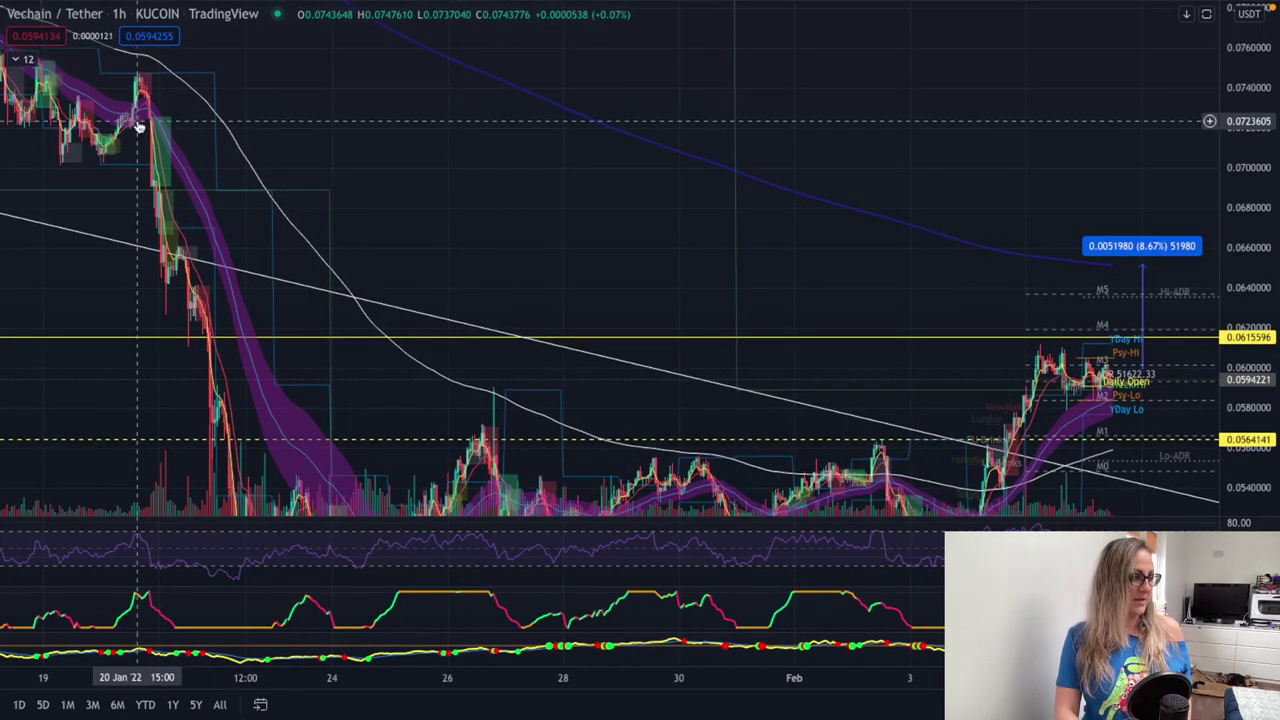
key(Escape)
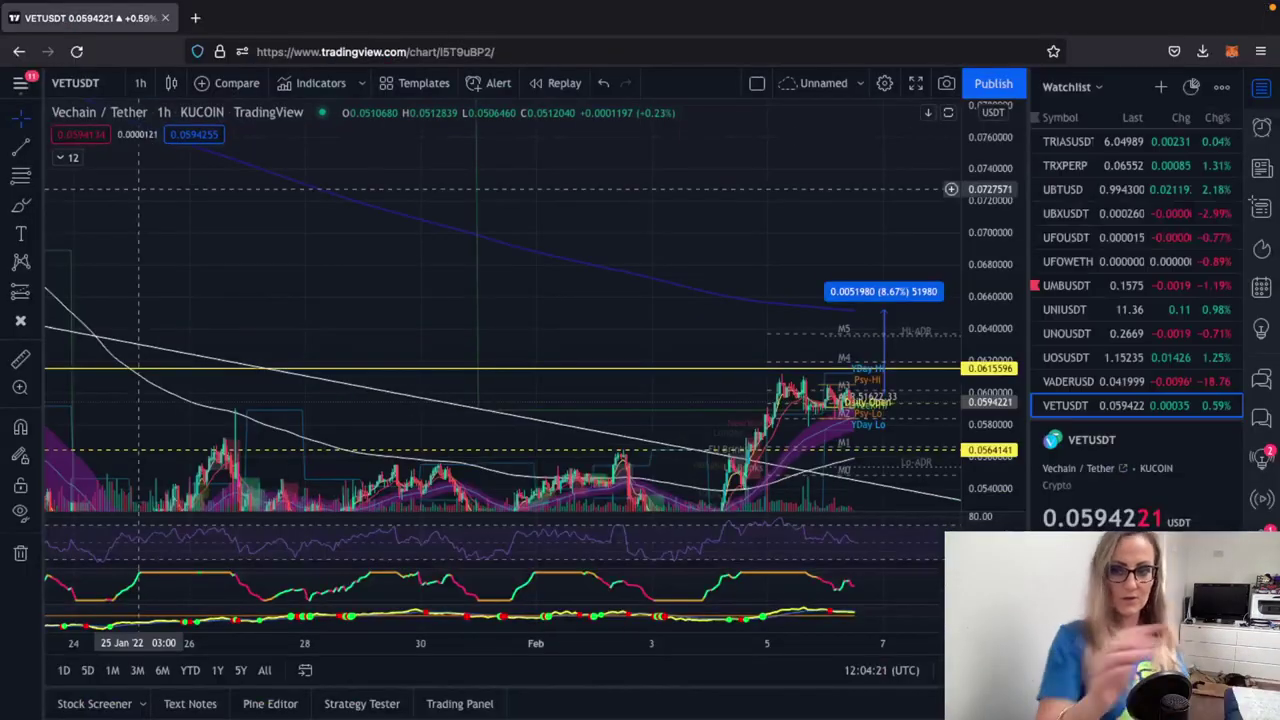
Switch VETUSDT to 4 hours, then the daily timeframe, and reset the chart.
click(141, 83)
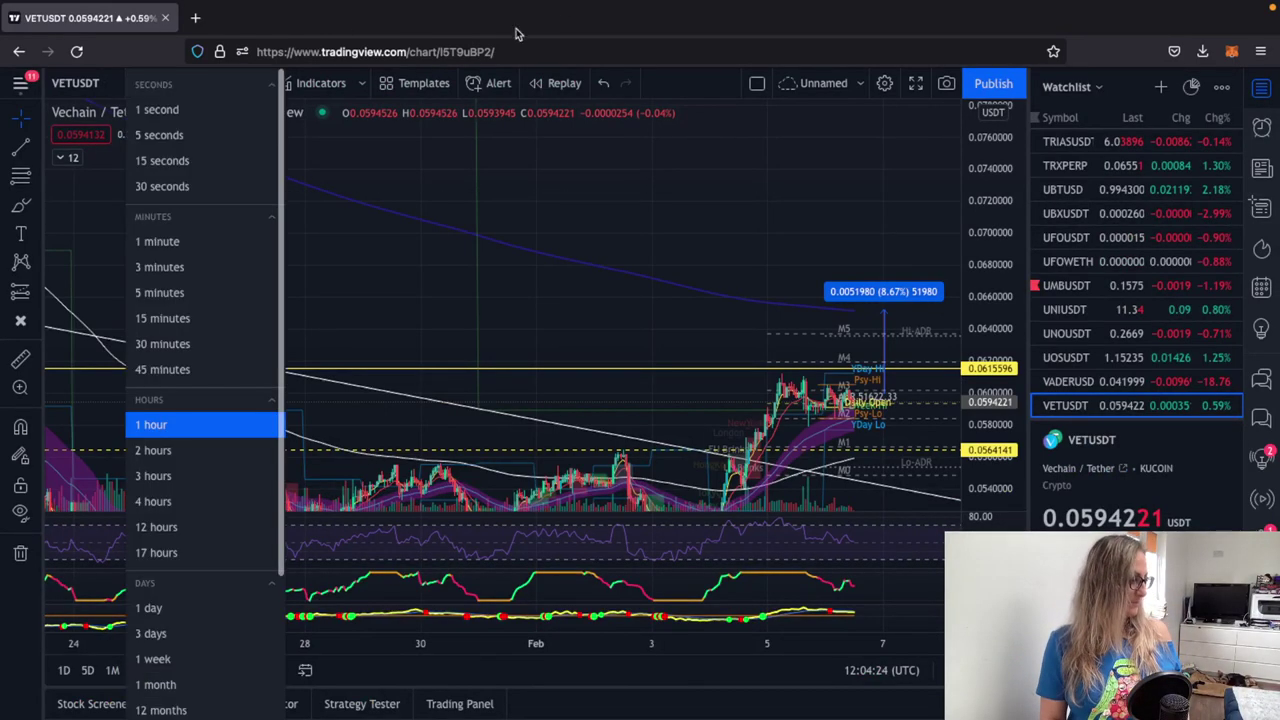
click(170, 501)
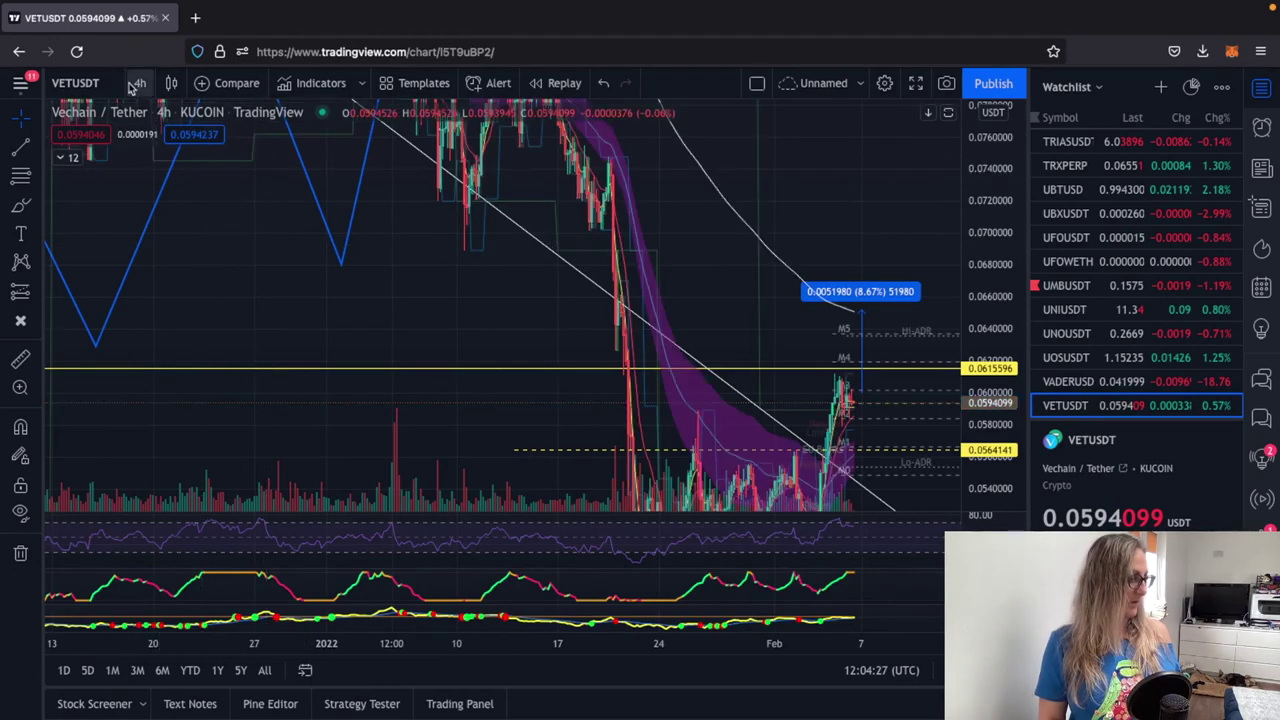
click(137, 85)
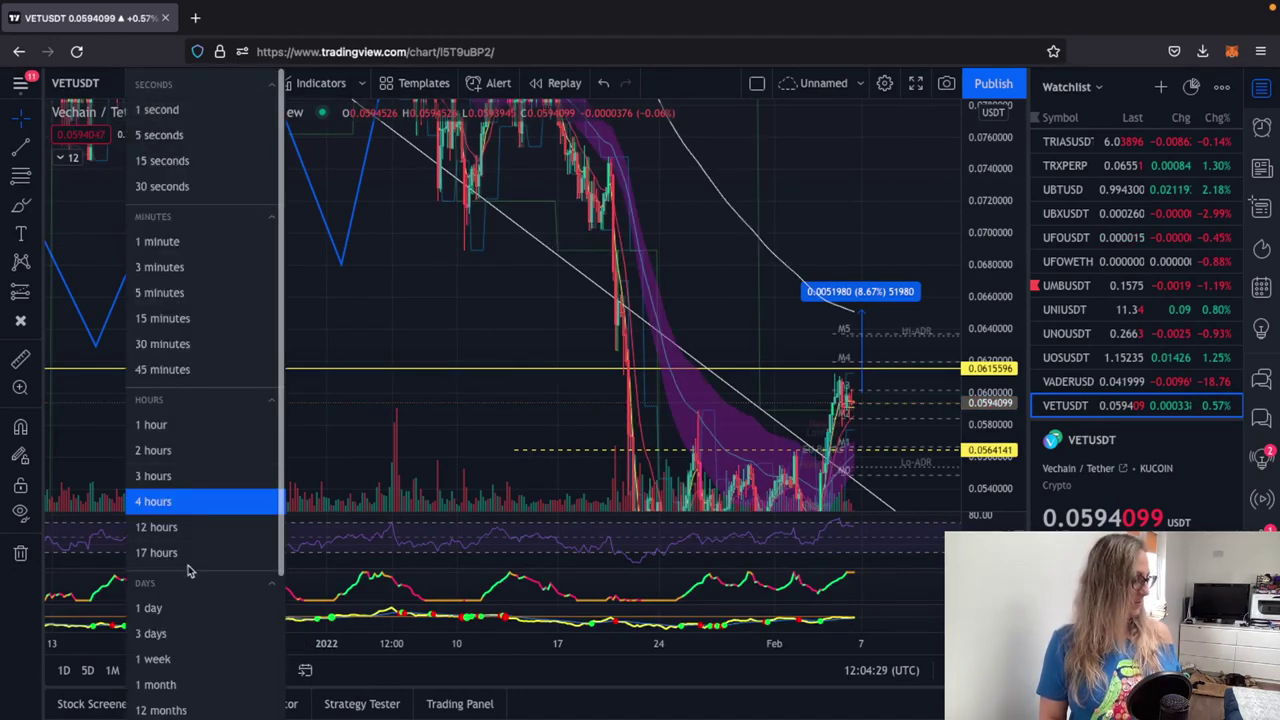
click(183, 606)
right_click(883, 209)
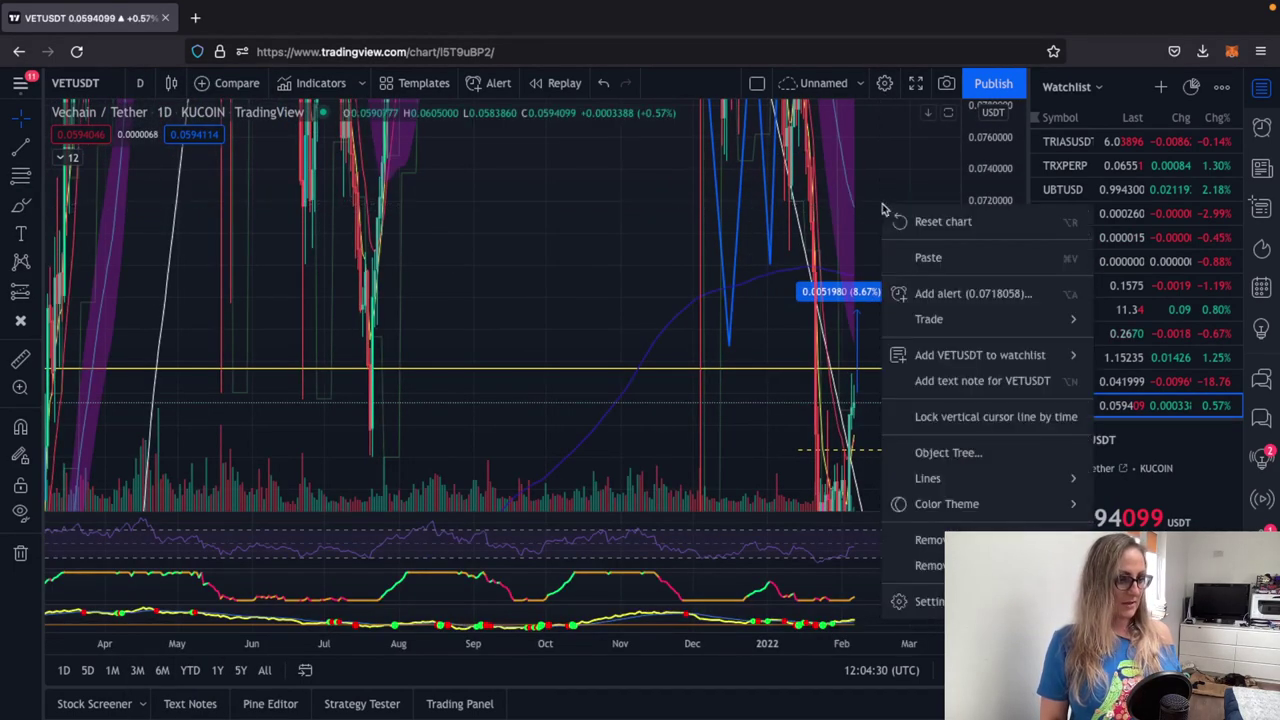
click(900, 221)
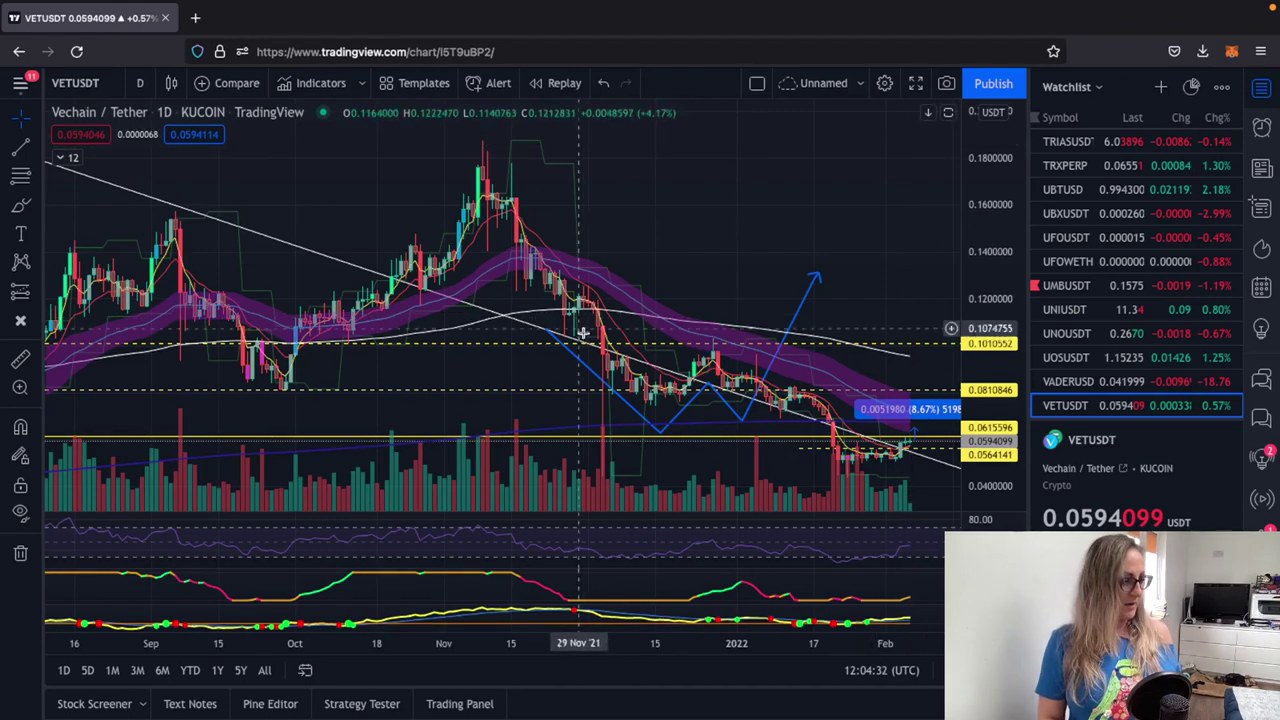
Remove the blue zigzag drawing and recentre the daily candles.
right_click(660, 437)
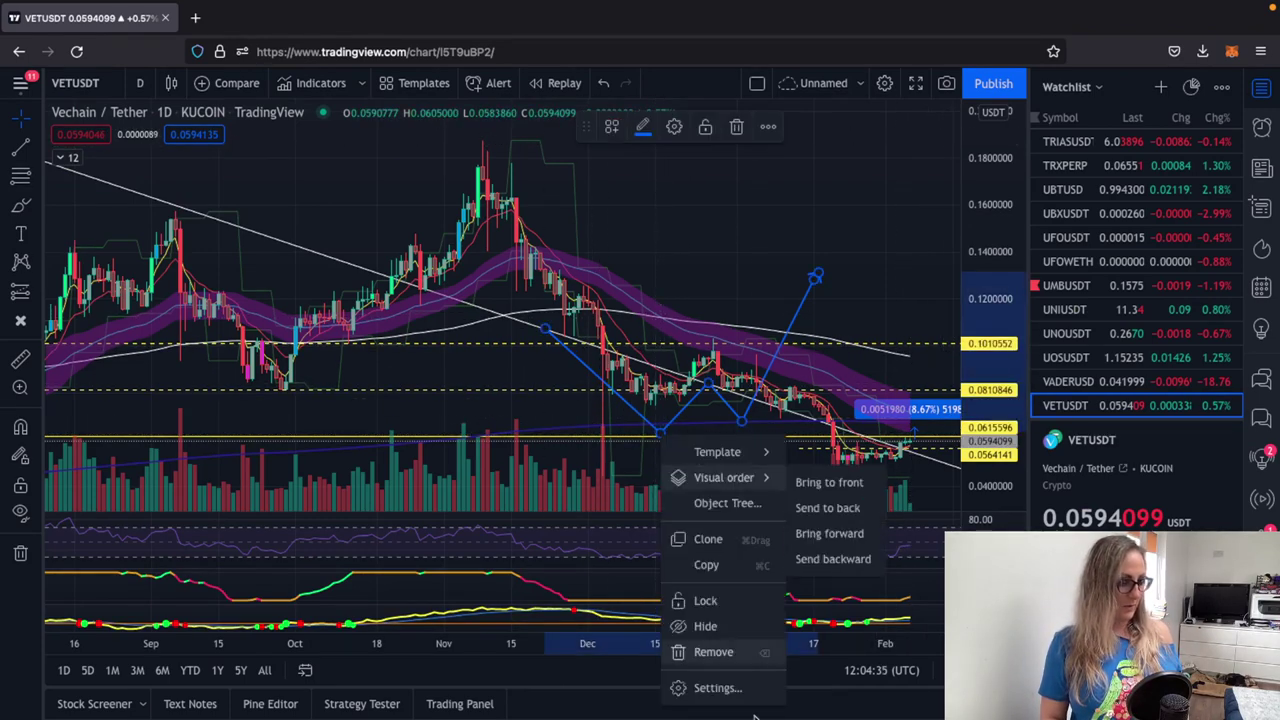
click(713, 652)
drag(760, 263, 734, 197)
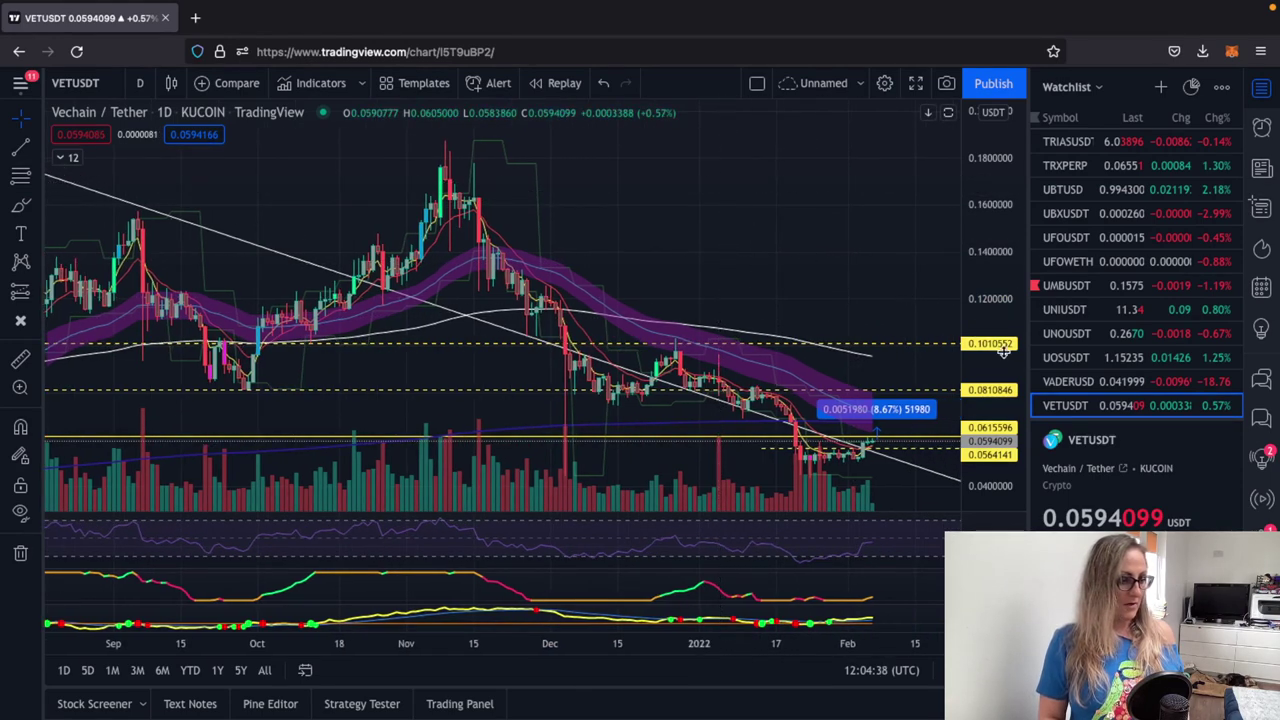
drag(1003, 350, 1003, 265)
drag(883, 209, 864, 157)
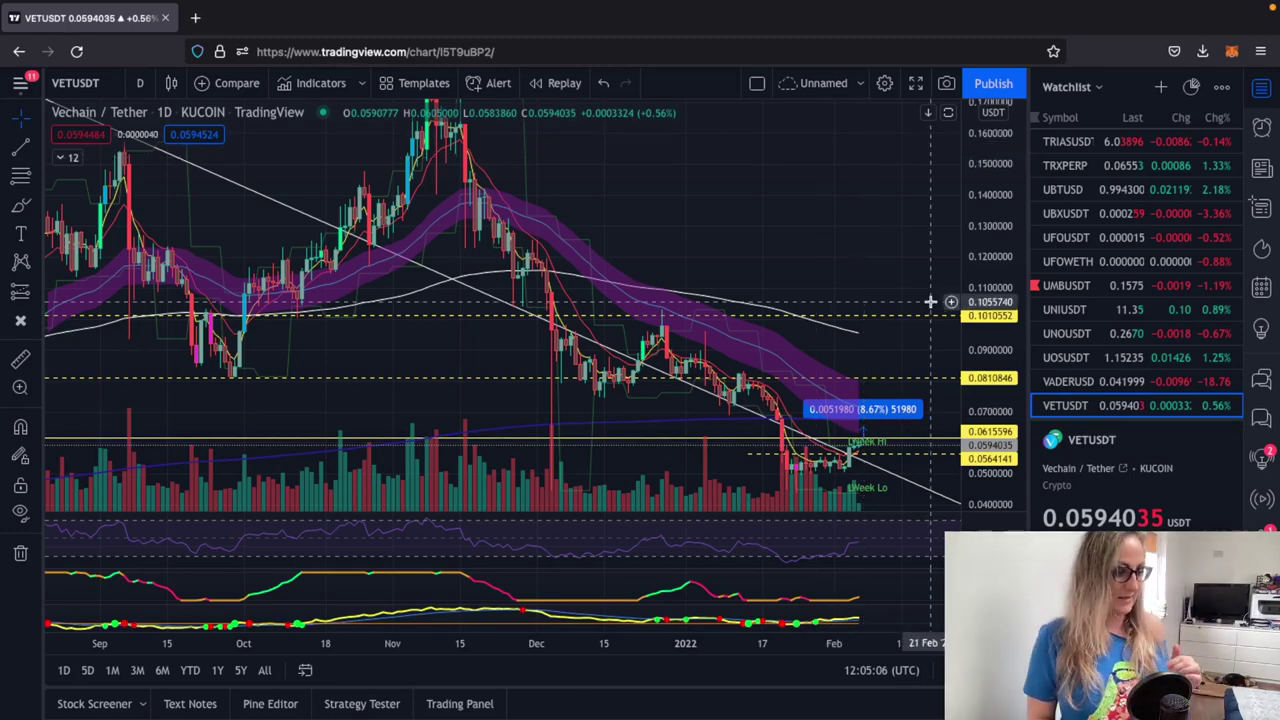
Go full screen and reset the daily VETUSDT chart view.
click(916, 84)
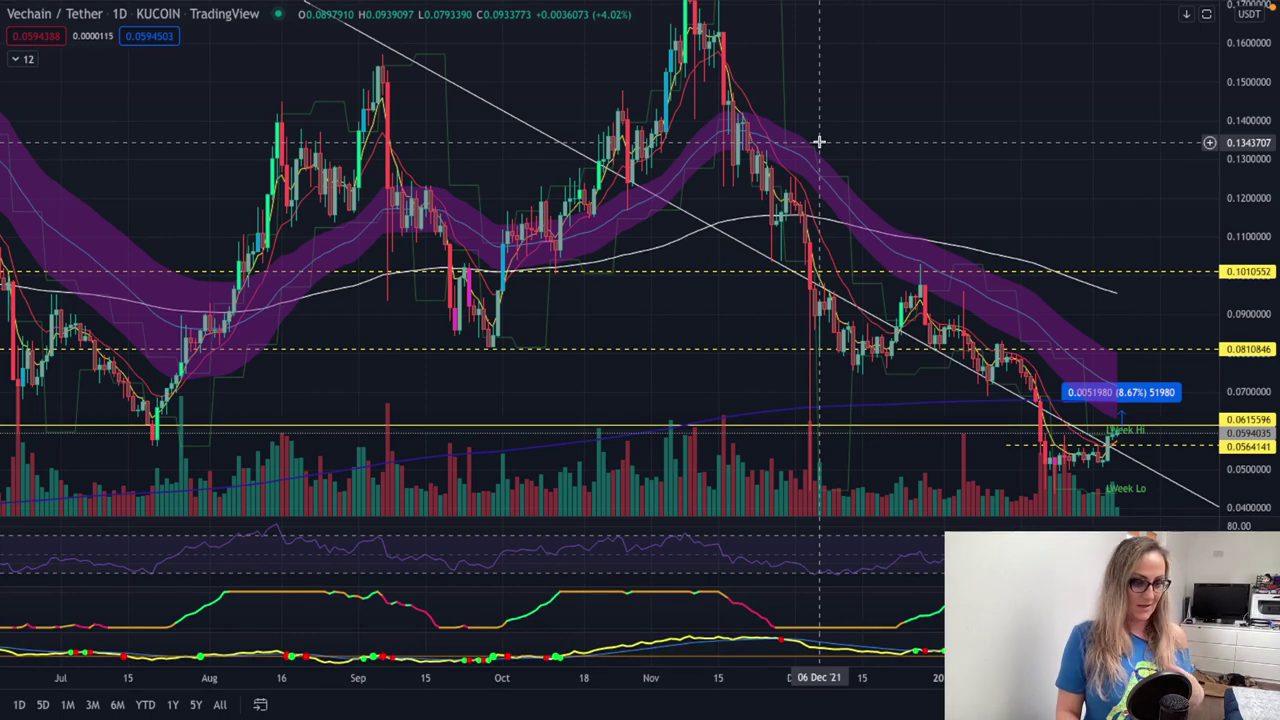
scroll(834, 134, left, 3)
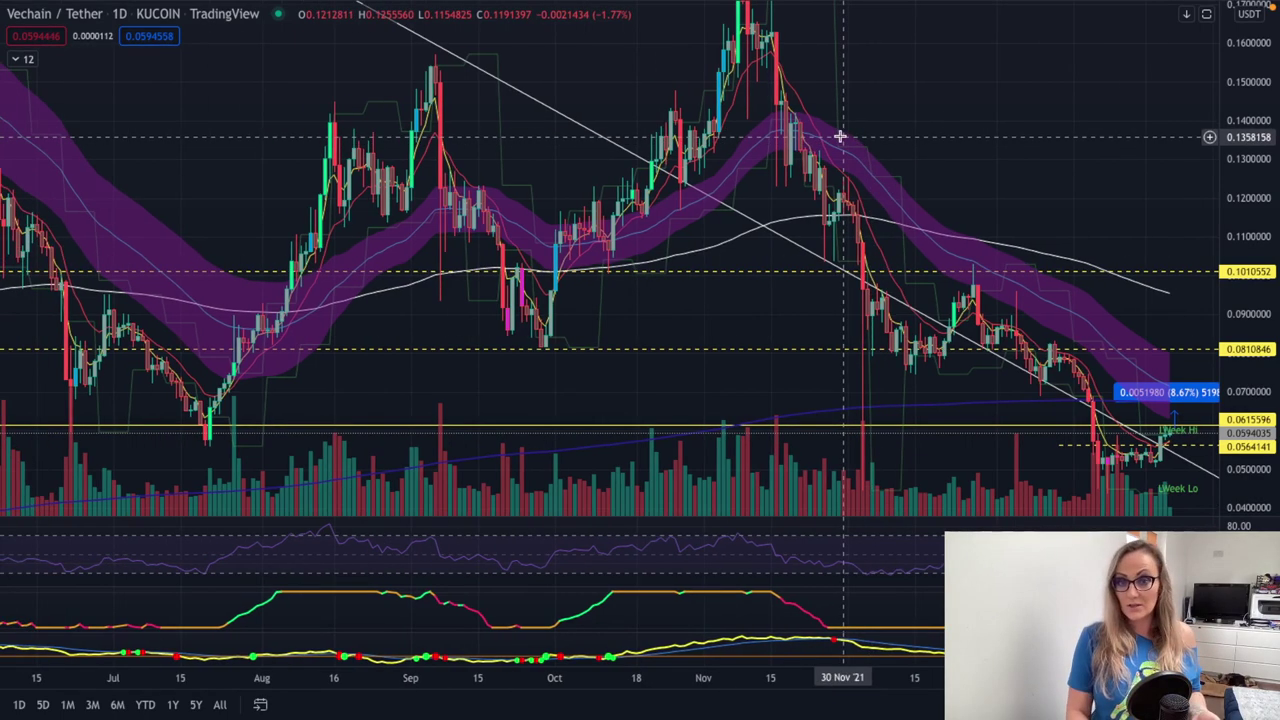
scroll(907, 122, right, 10)
right_click(907, 123)
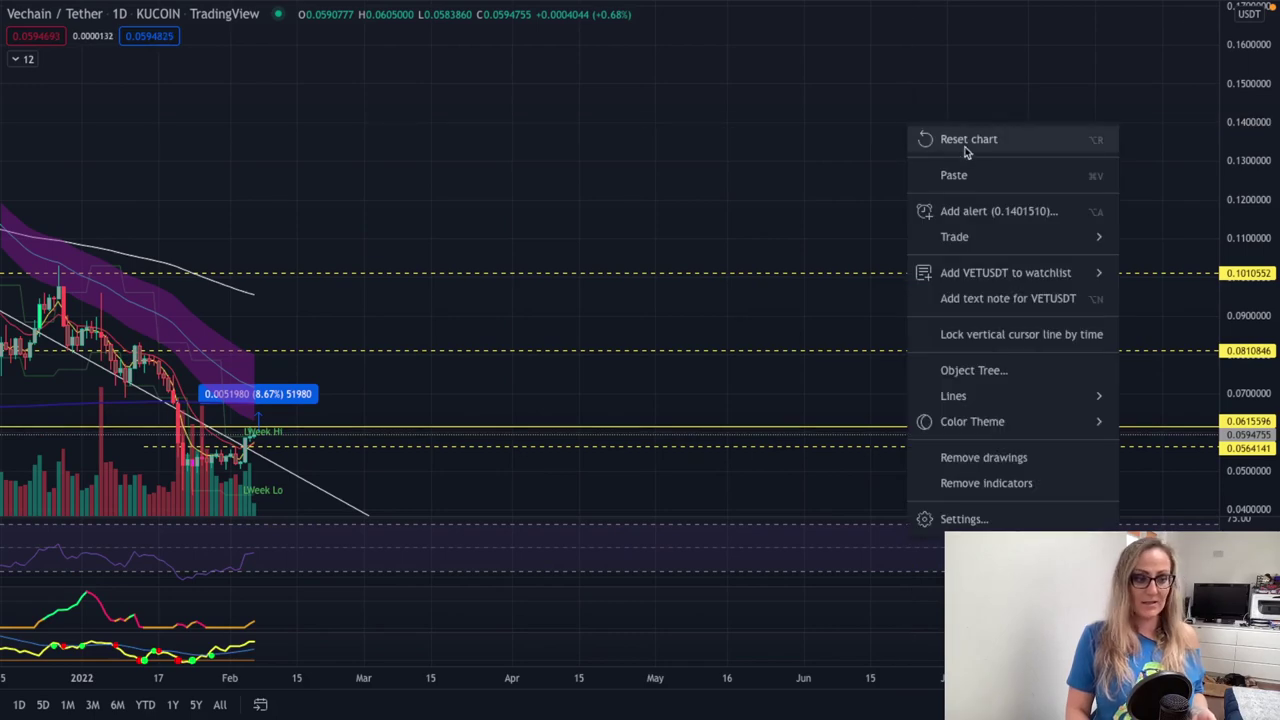
click(965, 149)
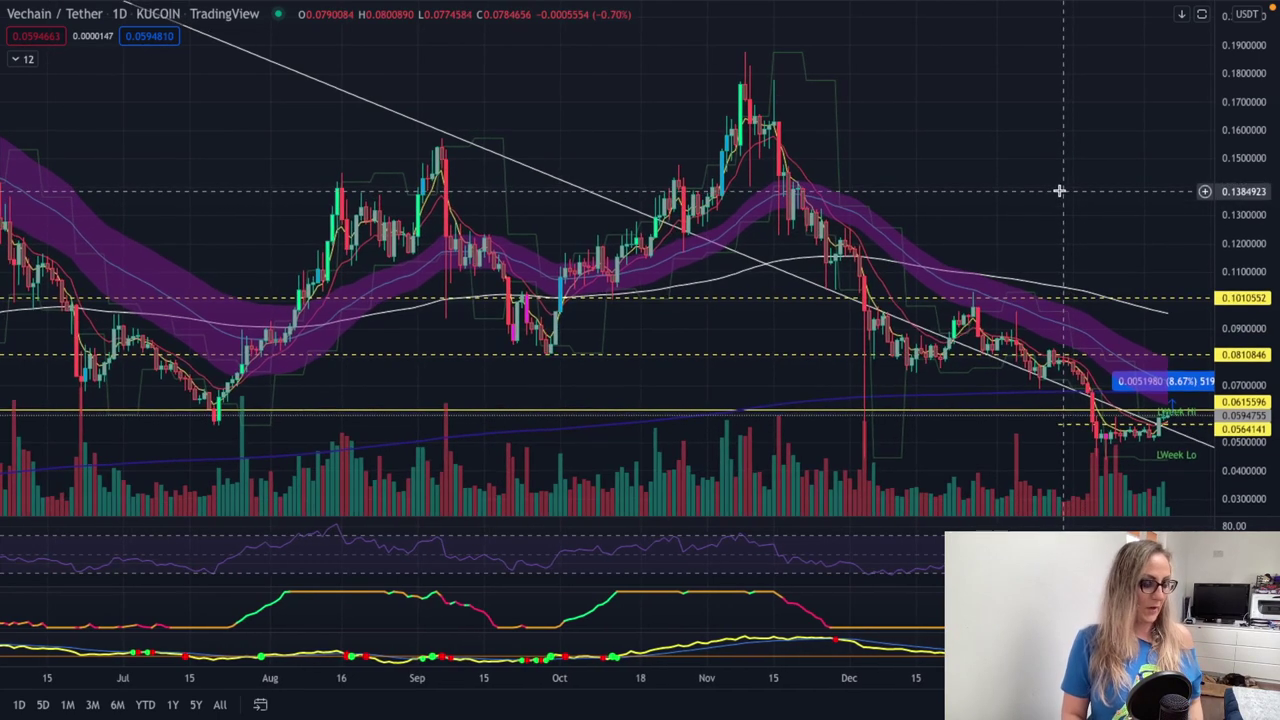
Hide the Traders Reality indicator and pan through the daily price history.
click(15, 59)
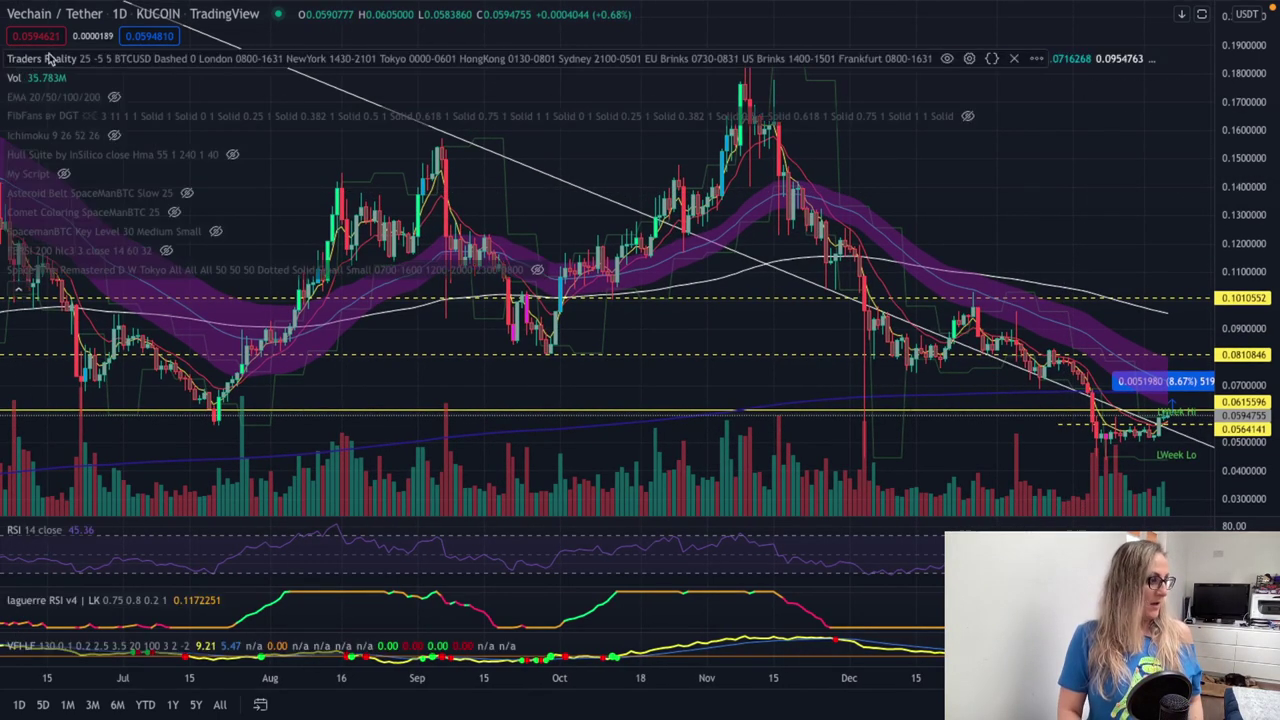
click(947, 58)
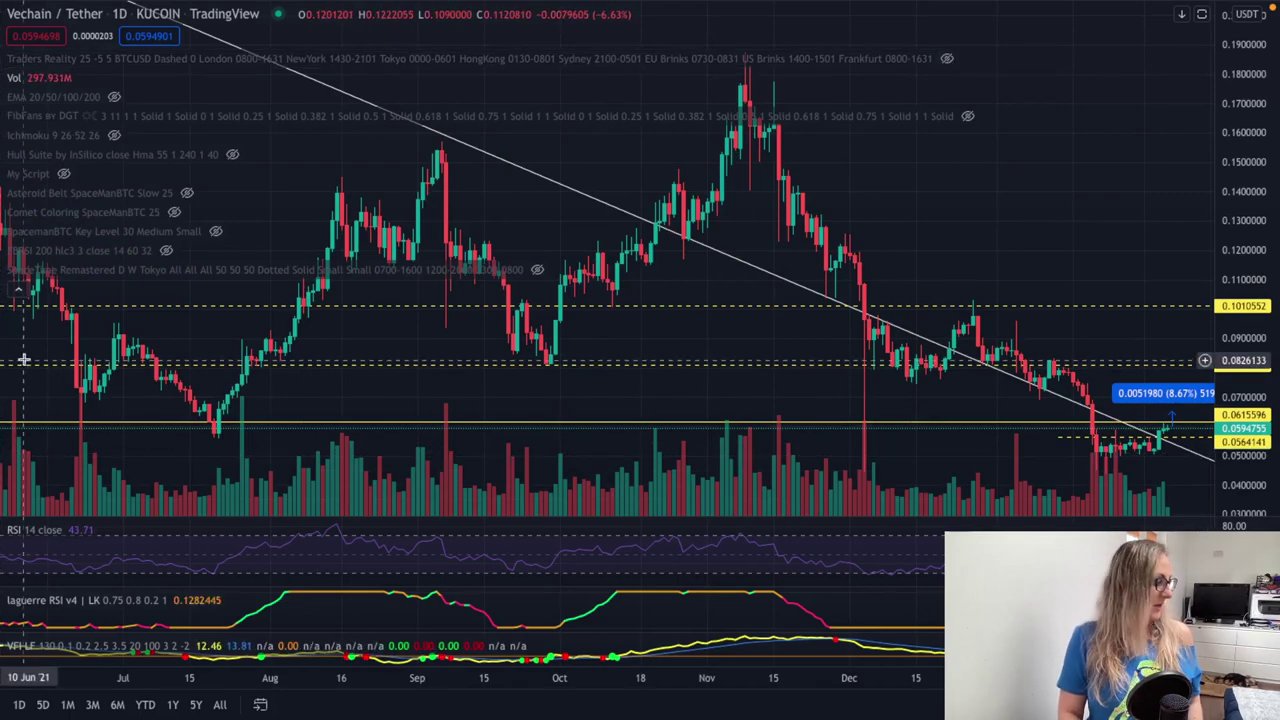
click(17, 294)
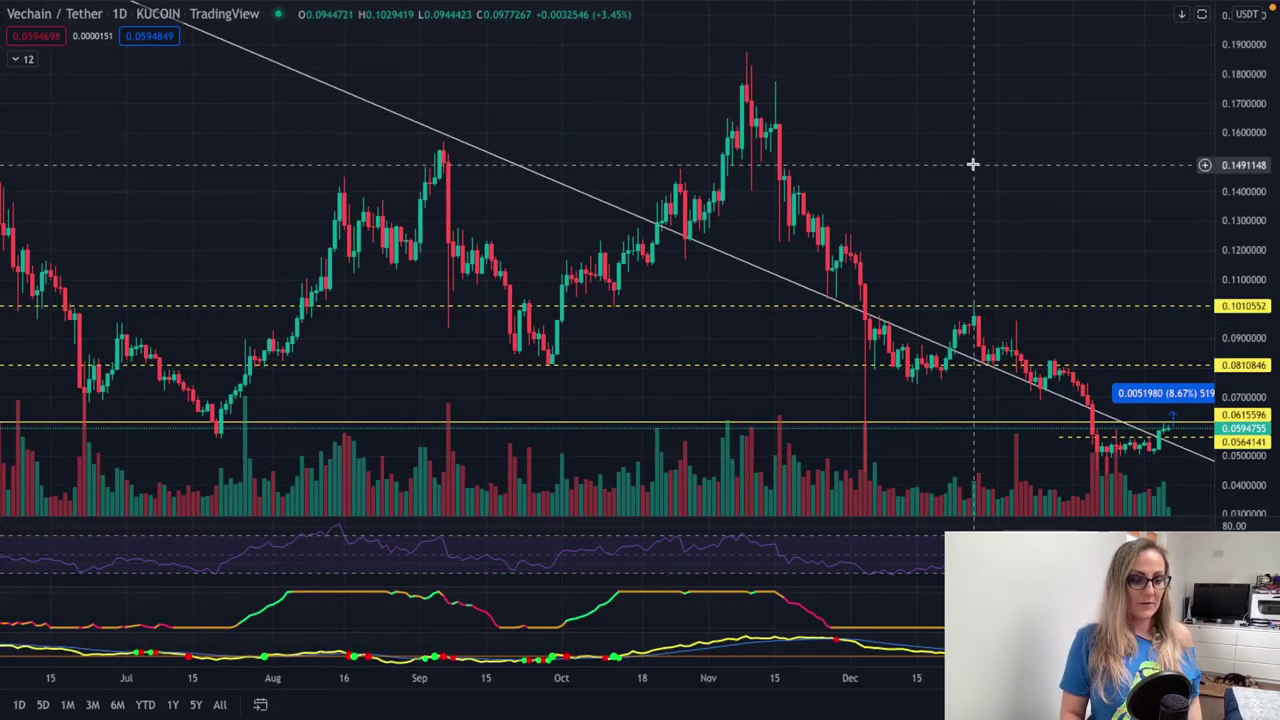
scroll(973, 163, down, 3)
drag(973, 163, 5, 180)
Reset the chart view again to show roughly July to December.
right_click(928, 177)
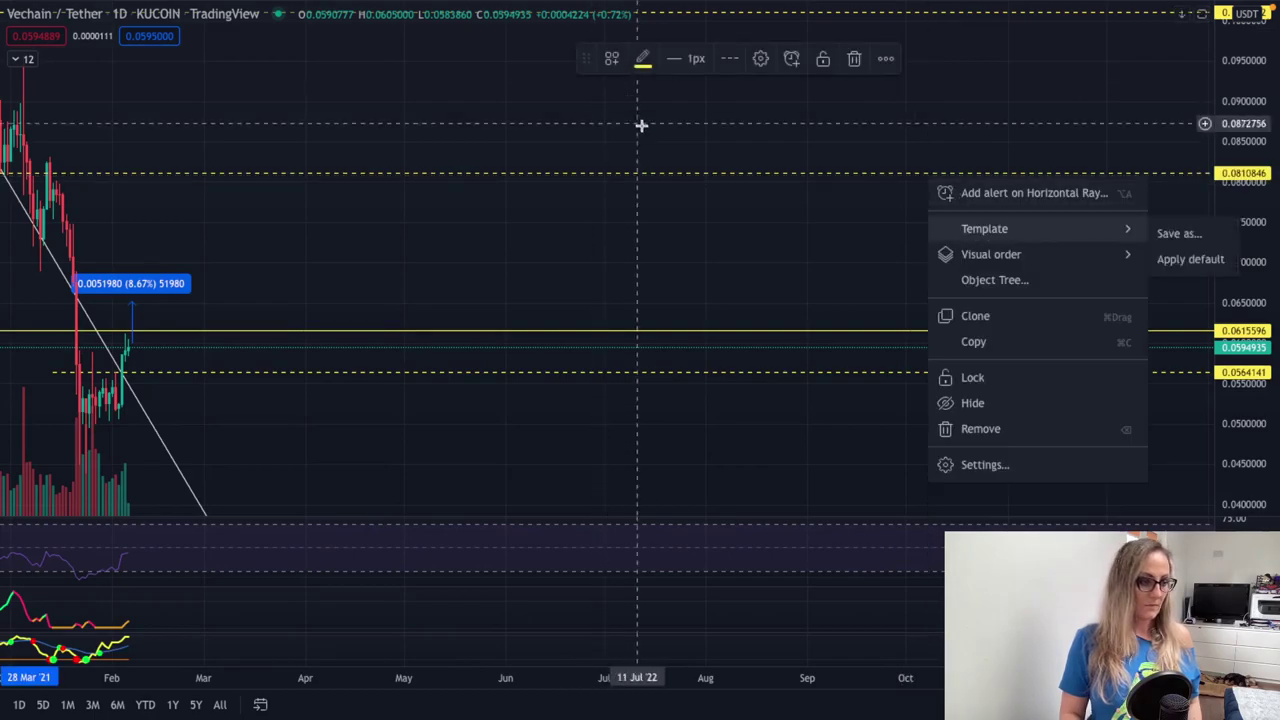
right_click(643, 128)
click(740, 141)
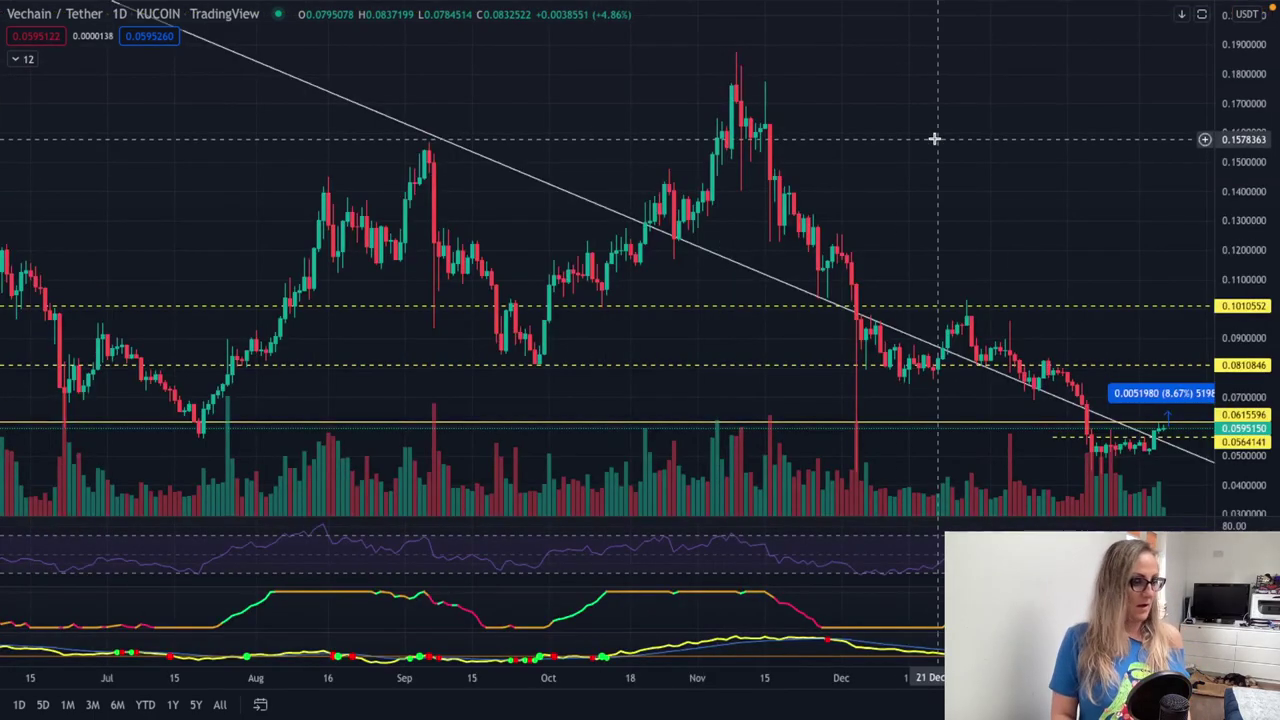
scroll(934, 136, down, 3)
Zoom the daily VETUSDT chart out to January–November, including the April peak near 0.28.
scroll(934, 136, down, 2)
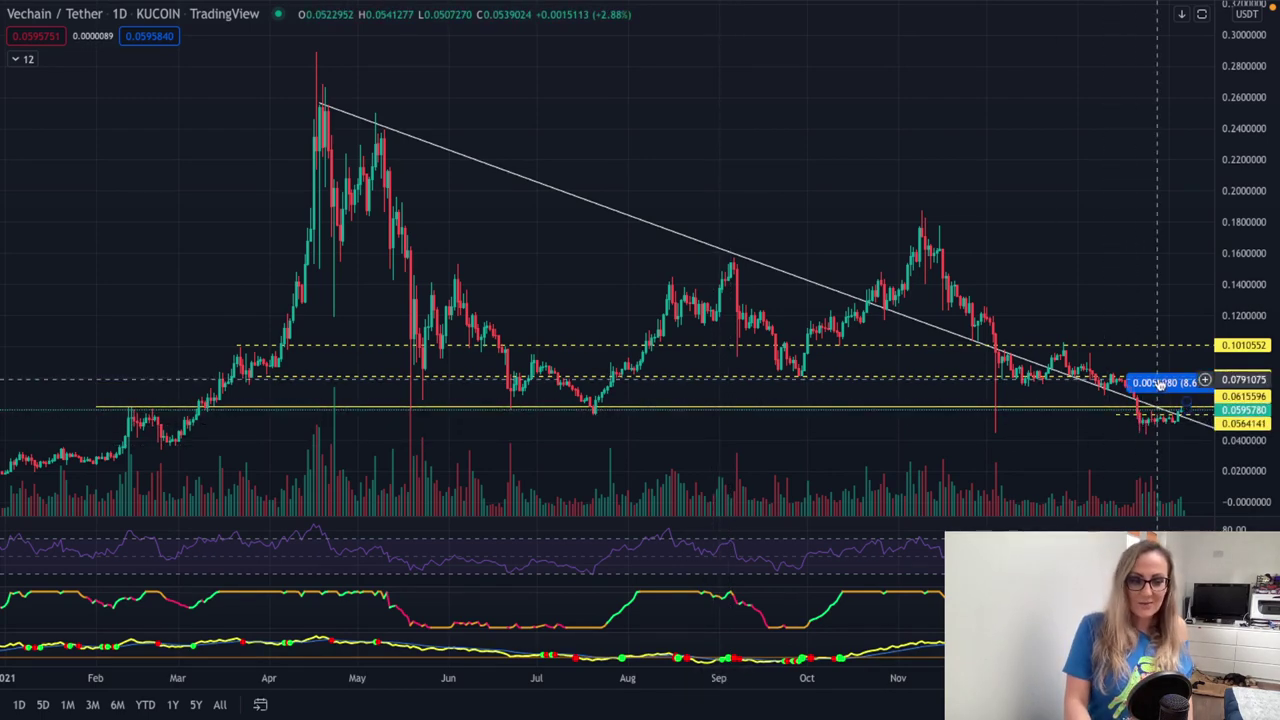
scroll(843, 423, left, 2)
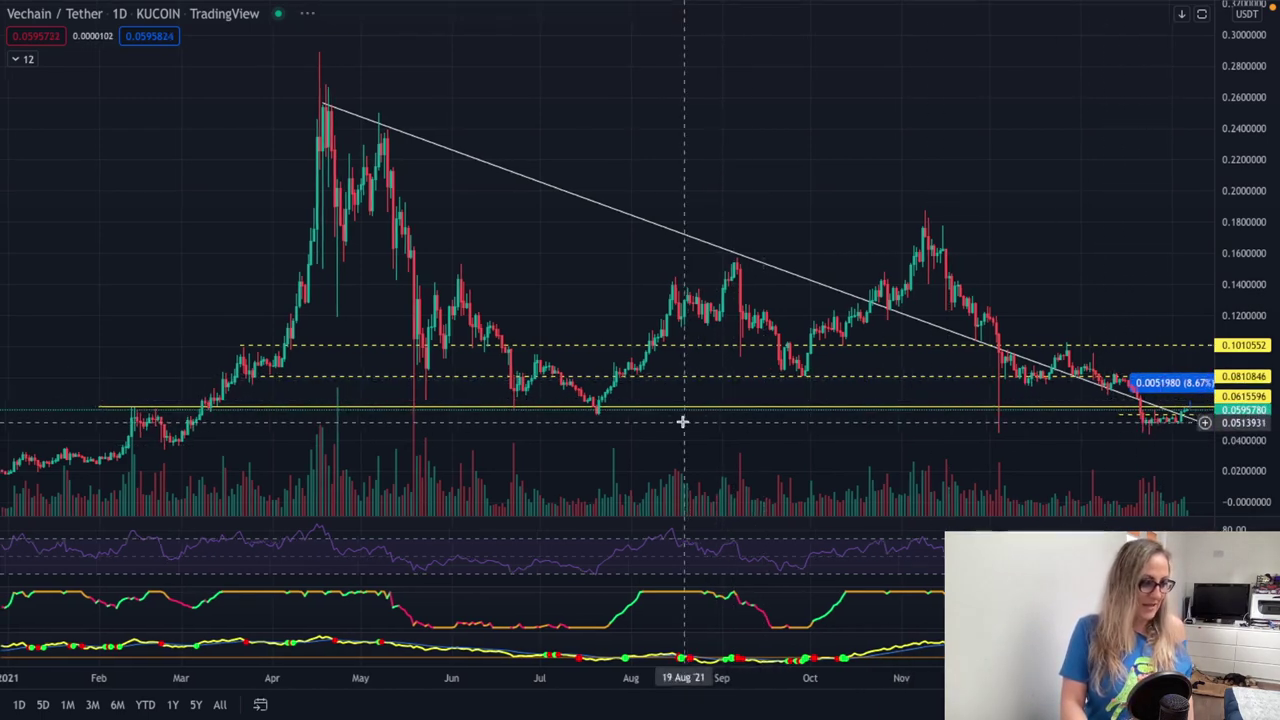
scroll(1180, 398, left, 1)
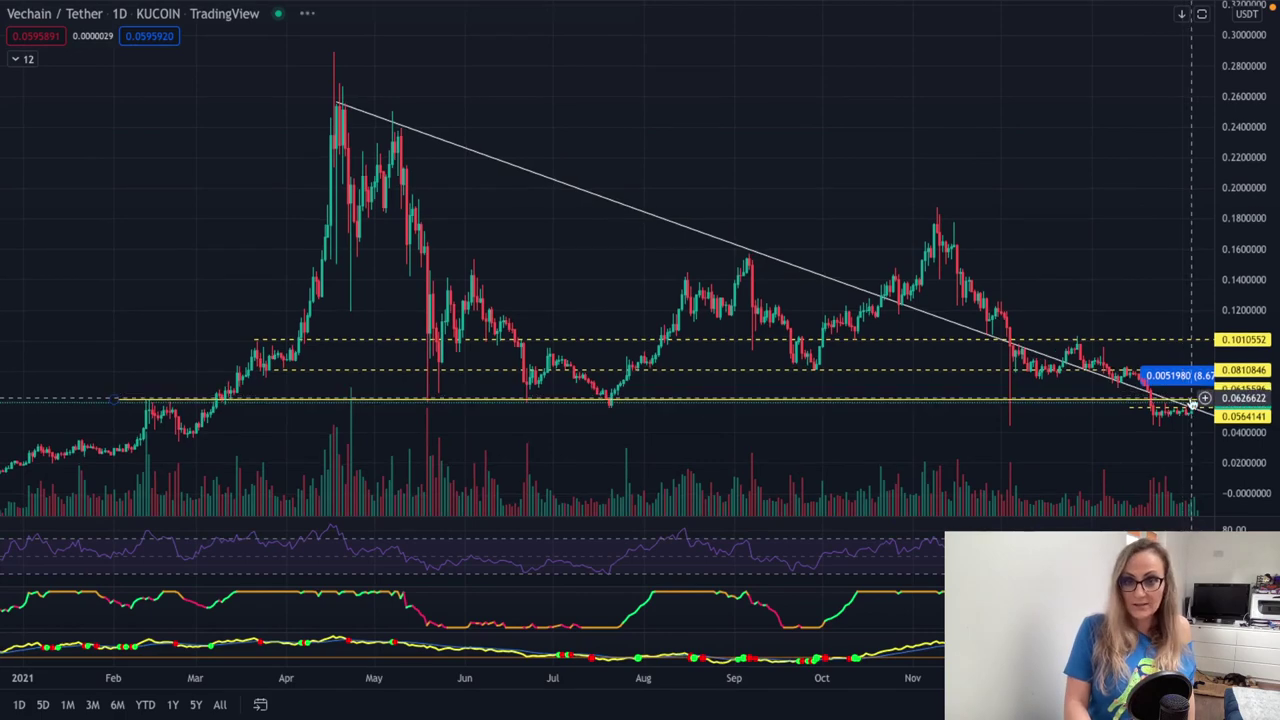
scroll(1190, 402, left, 1)
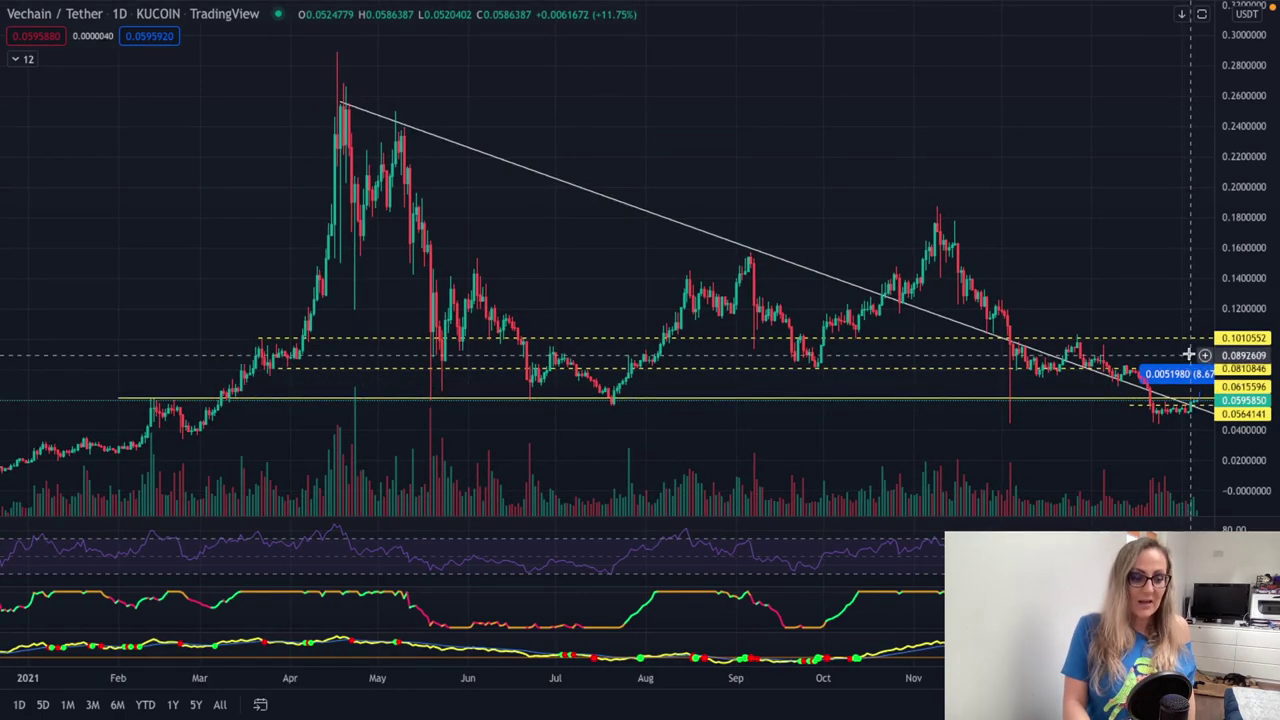
scroll(1188, 354, left, 1)
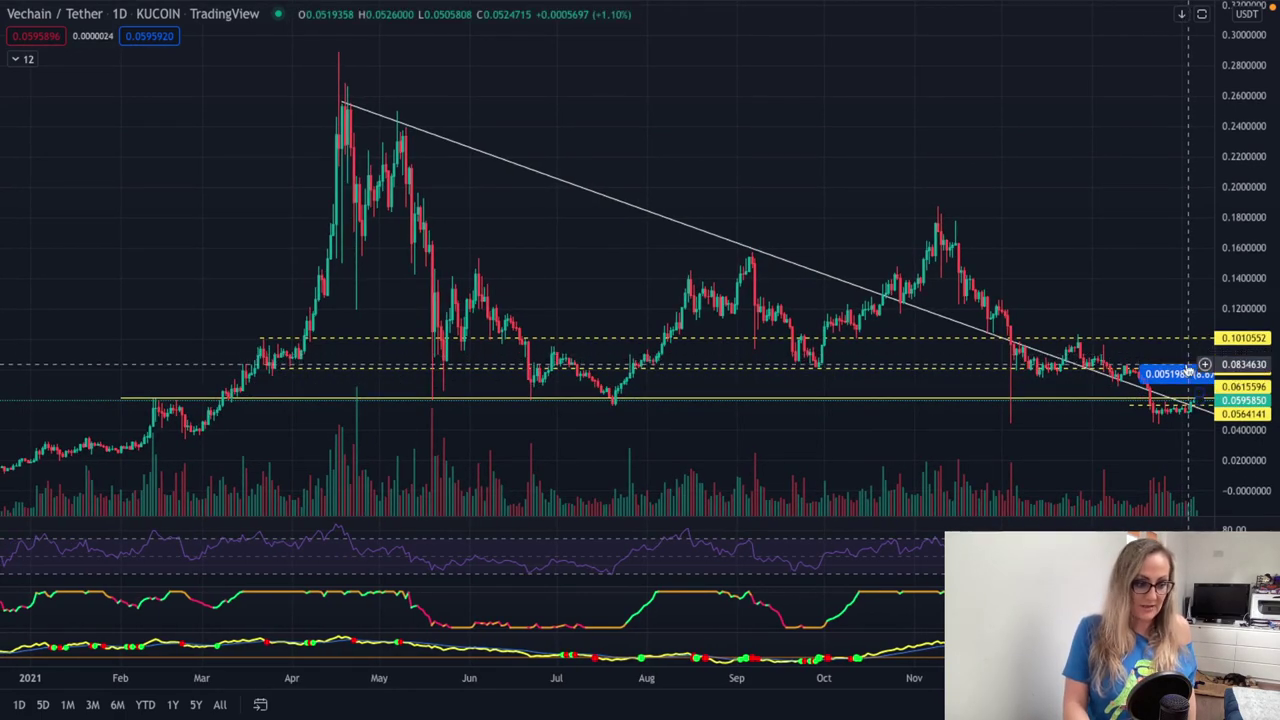
scroll(1186, 373, left, 1)
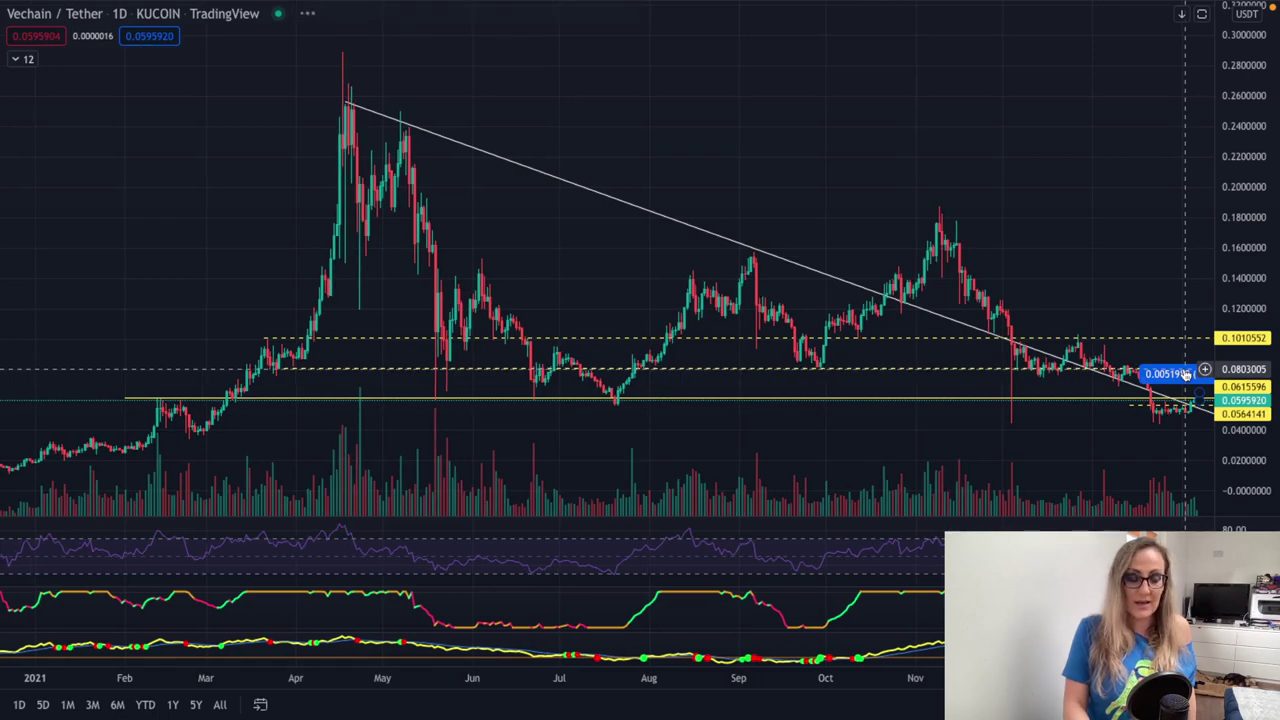
scroll(1186, 373, right, 1)
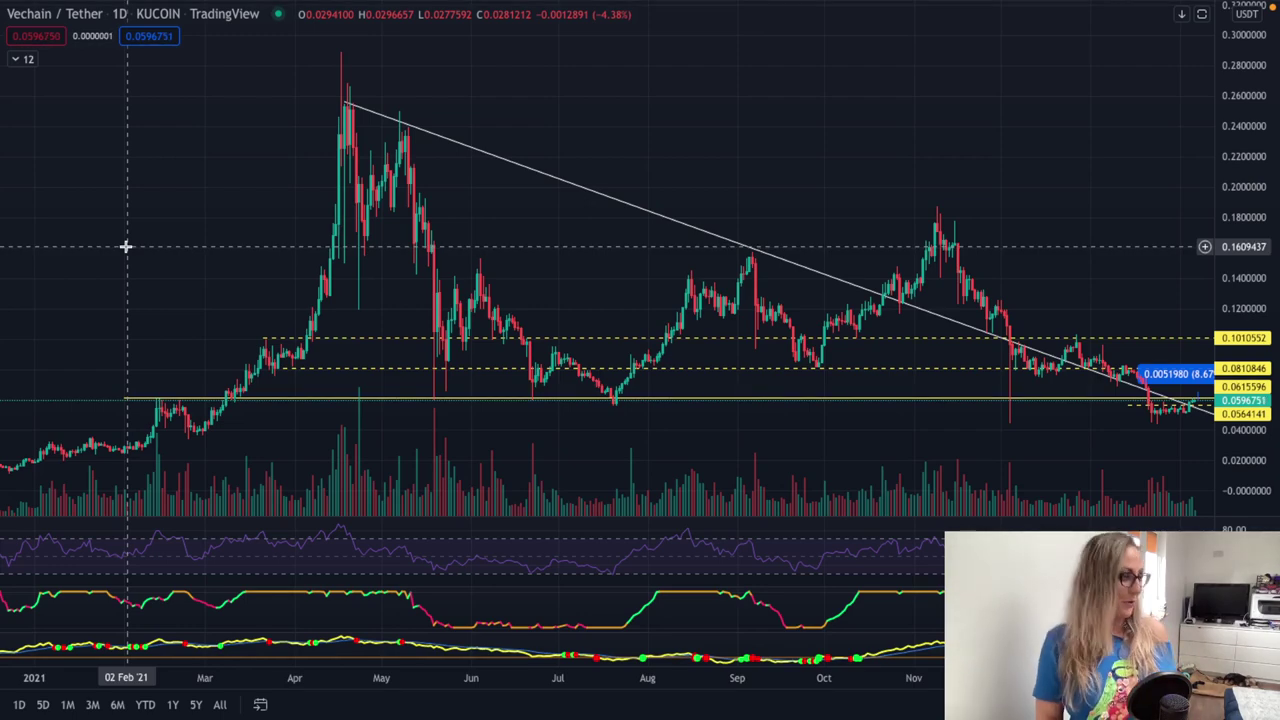
Leave full screen and switch VETUSDT to the 1-hour timeframe.
click(20, 59)
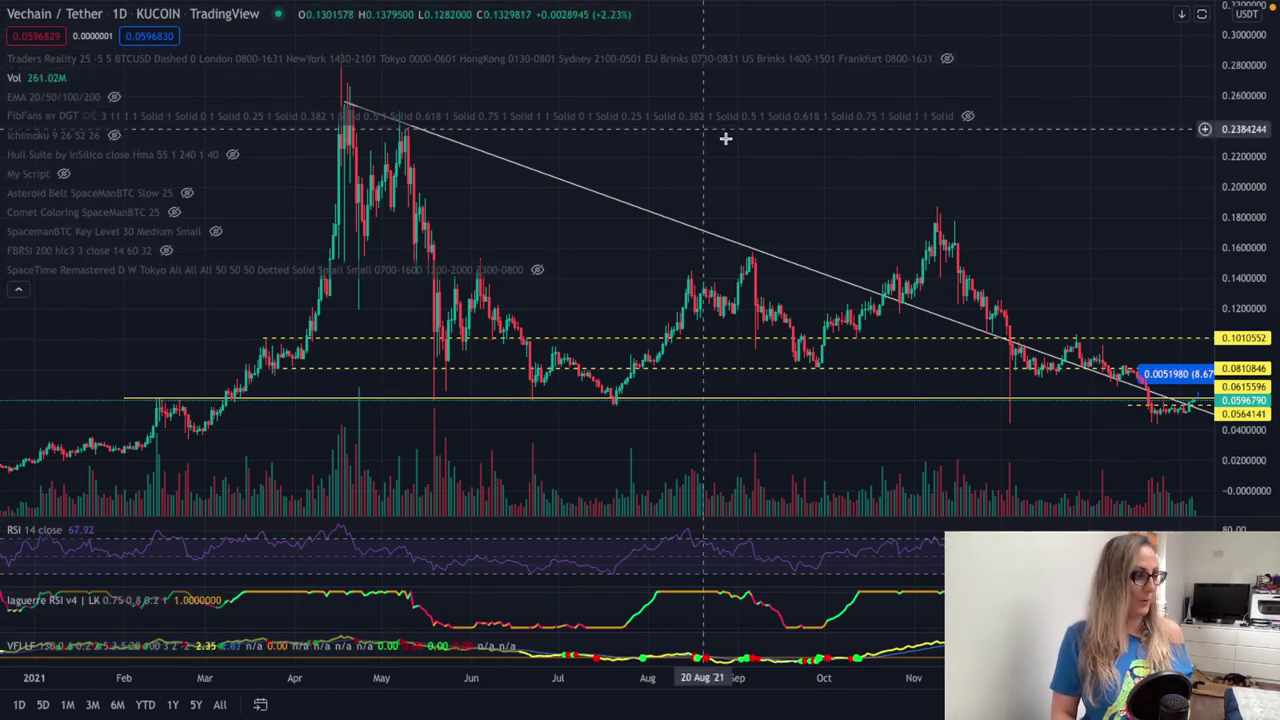
click(13, 296)
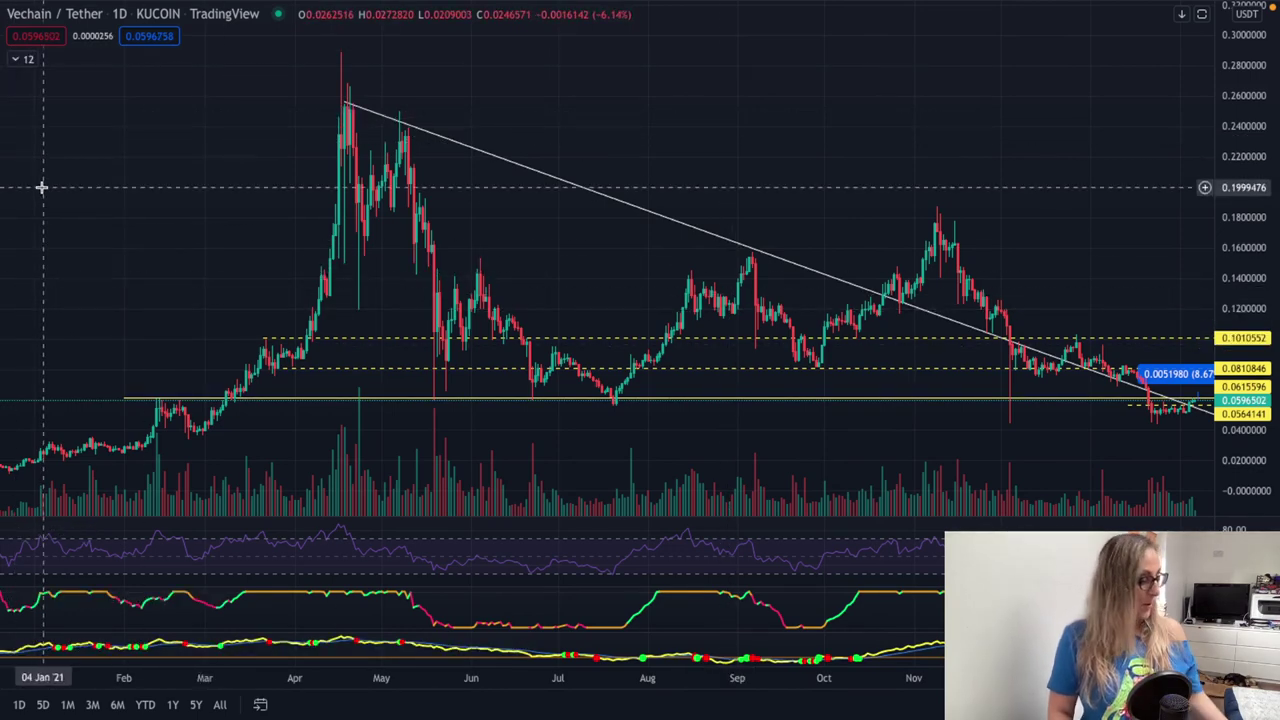
key(Escape)
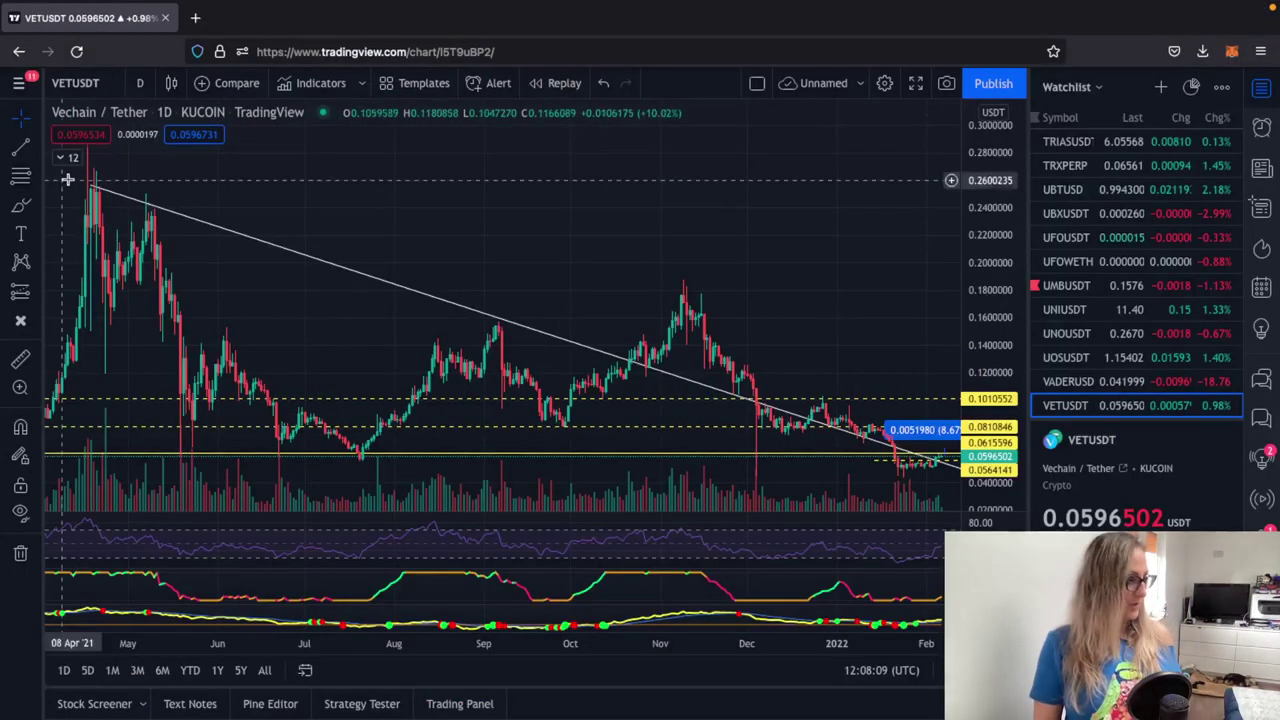
click(140, 83)
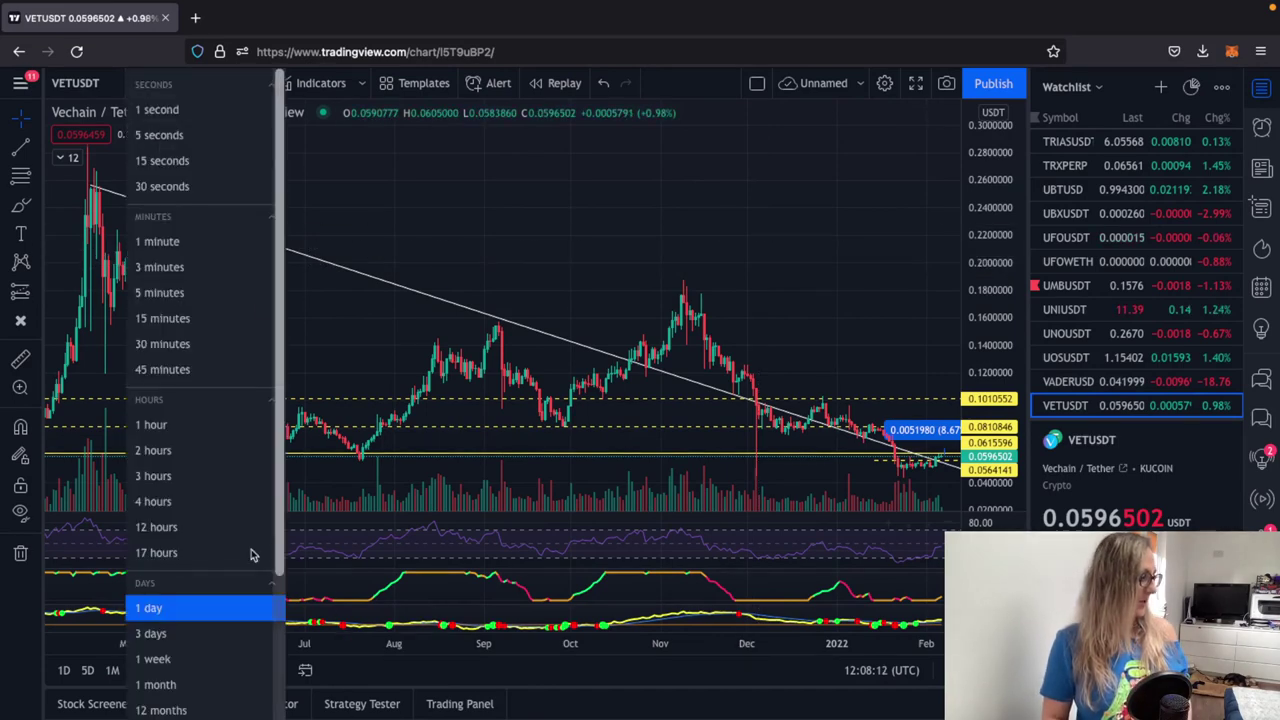
click(152, 425)
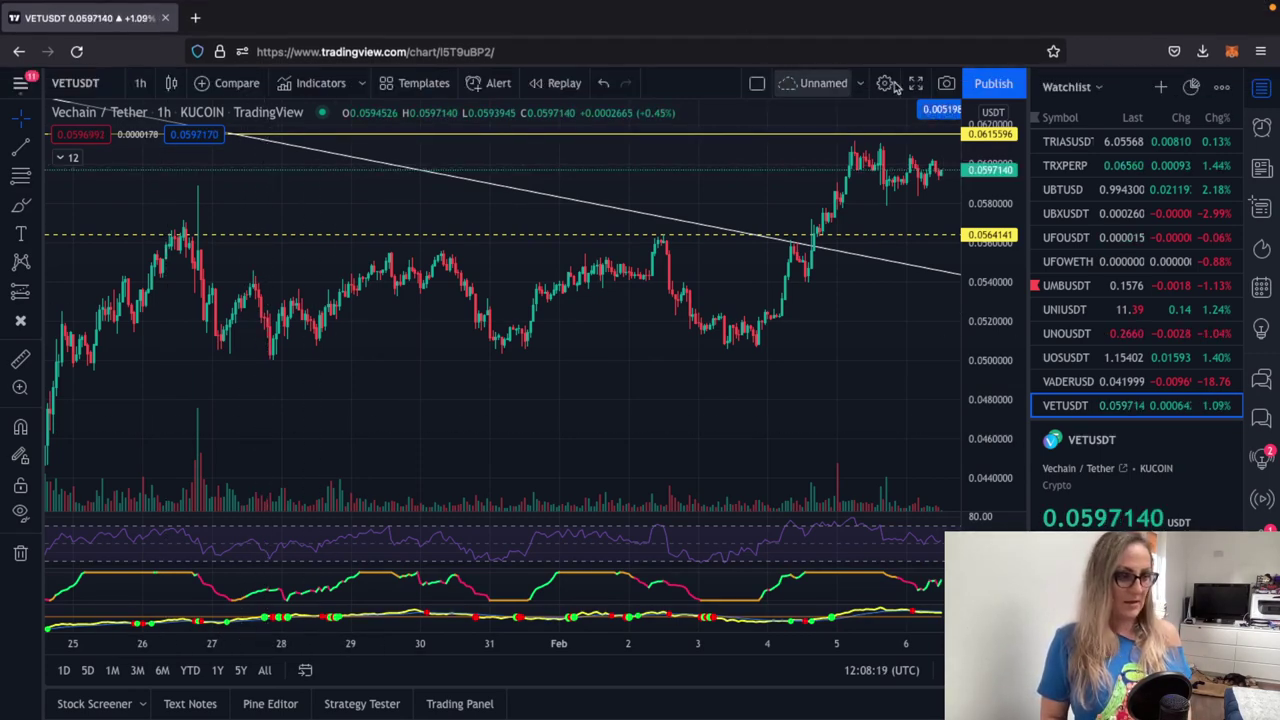
Return to full screen and turn the Traders Reality indicator back on.
click(915, 83)
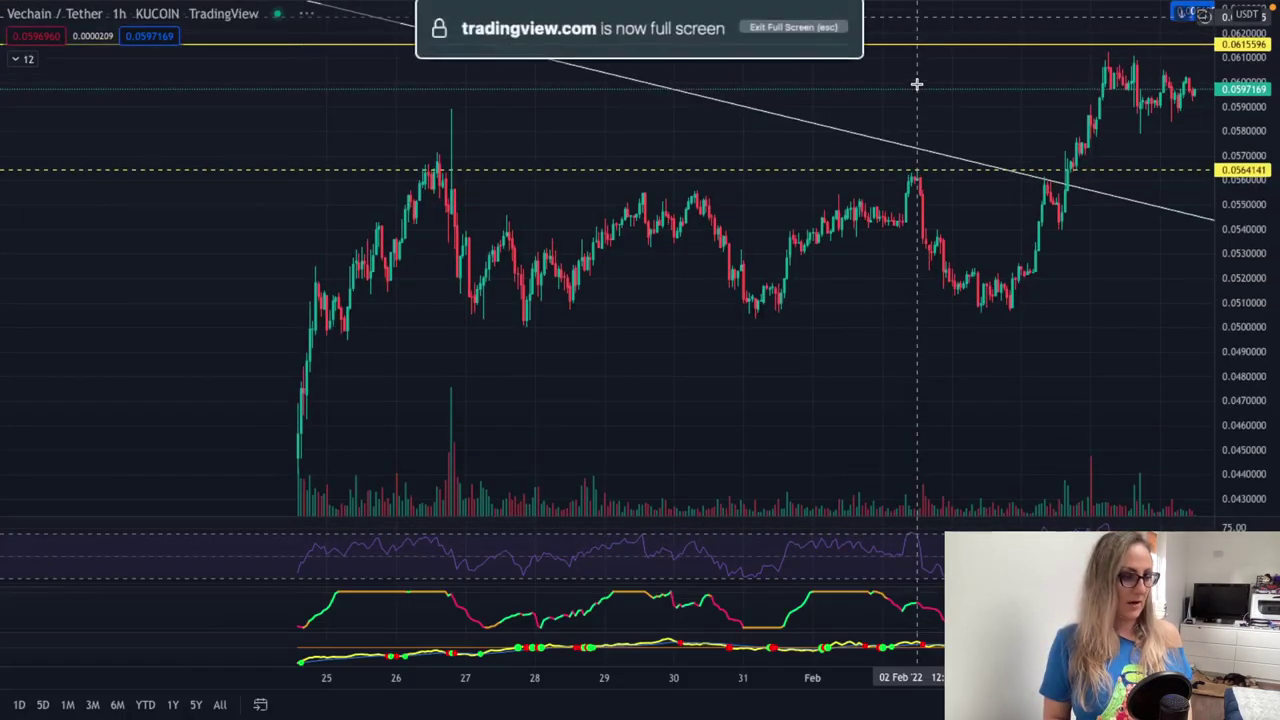
scroll(960, 120, down, 5)
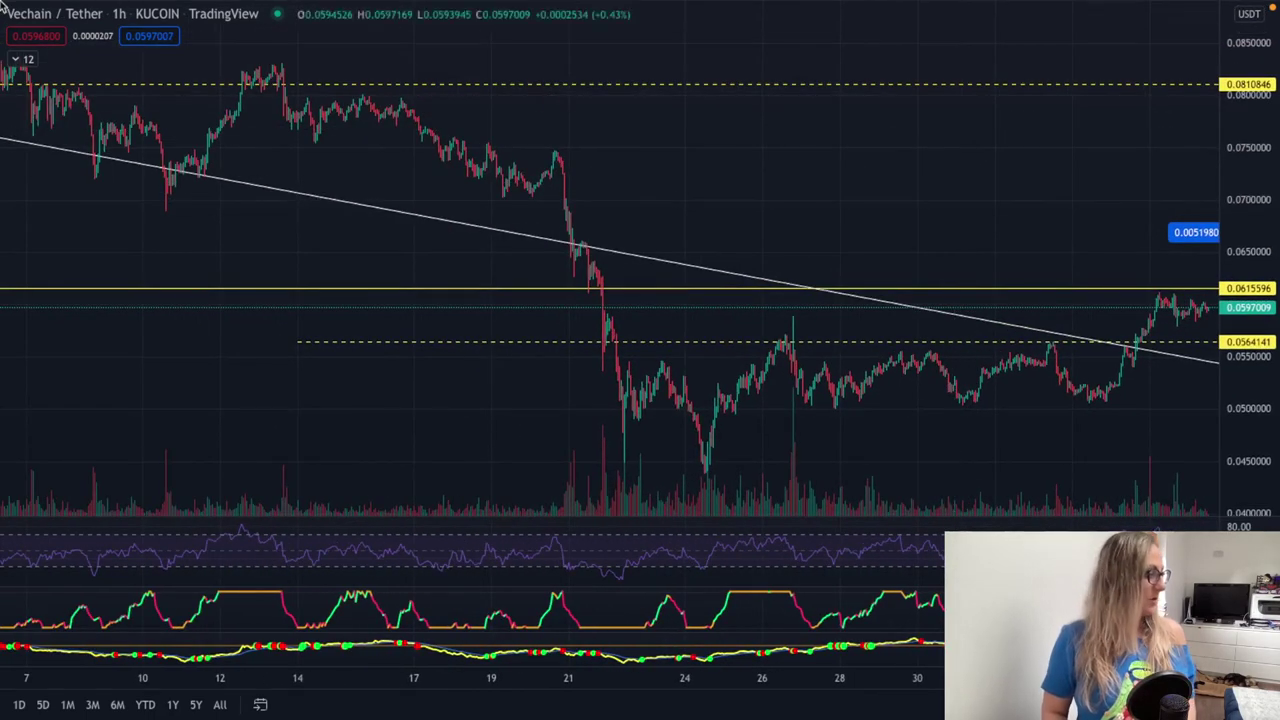
click(22, 60)
click(947, 61)
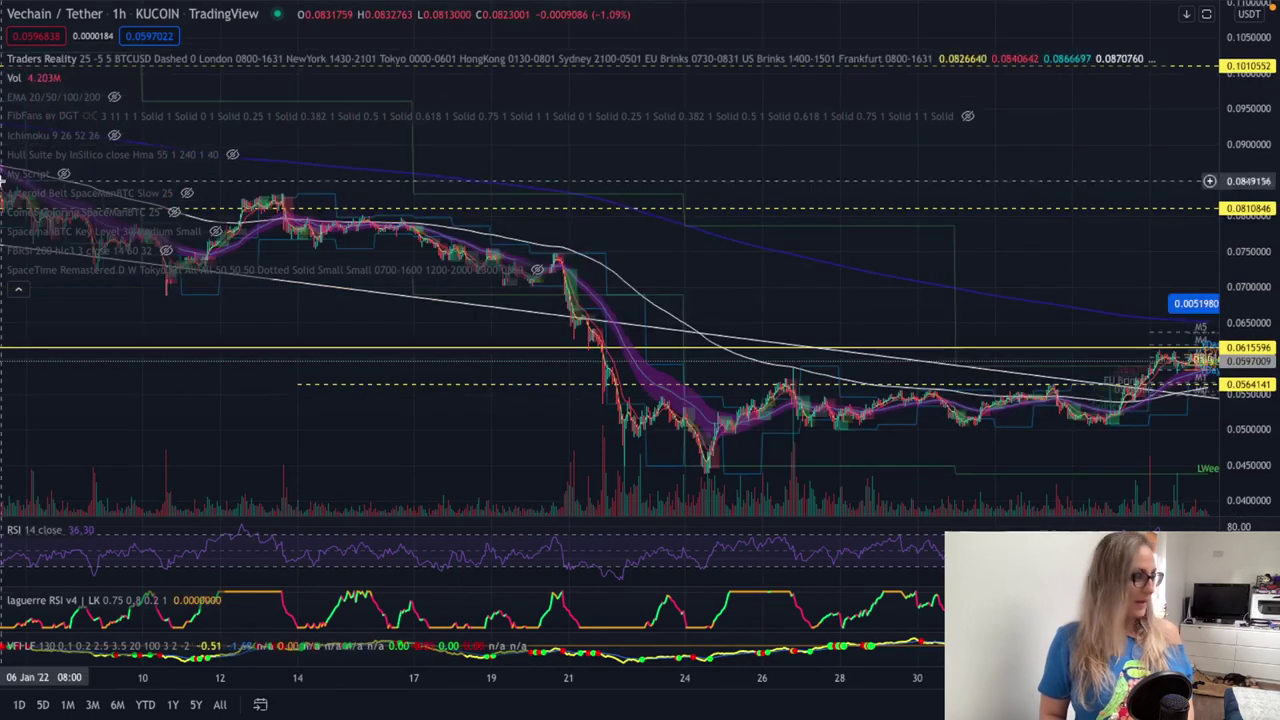
Review January price action, stretching the price scale and zooming the hourly chart.
scroll(553, 165, down, 2)
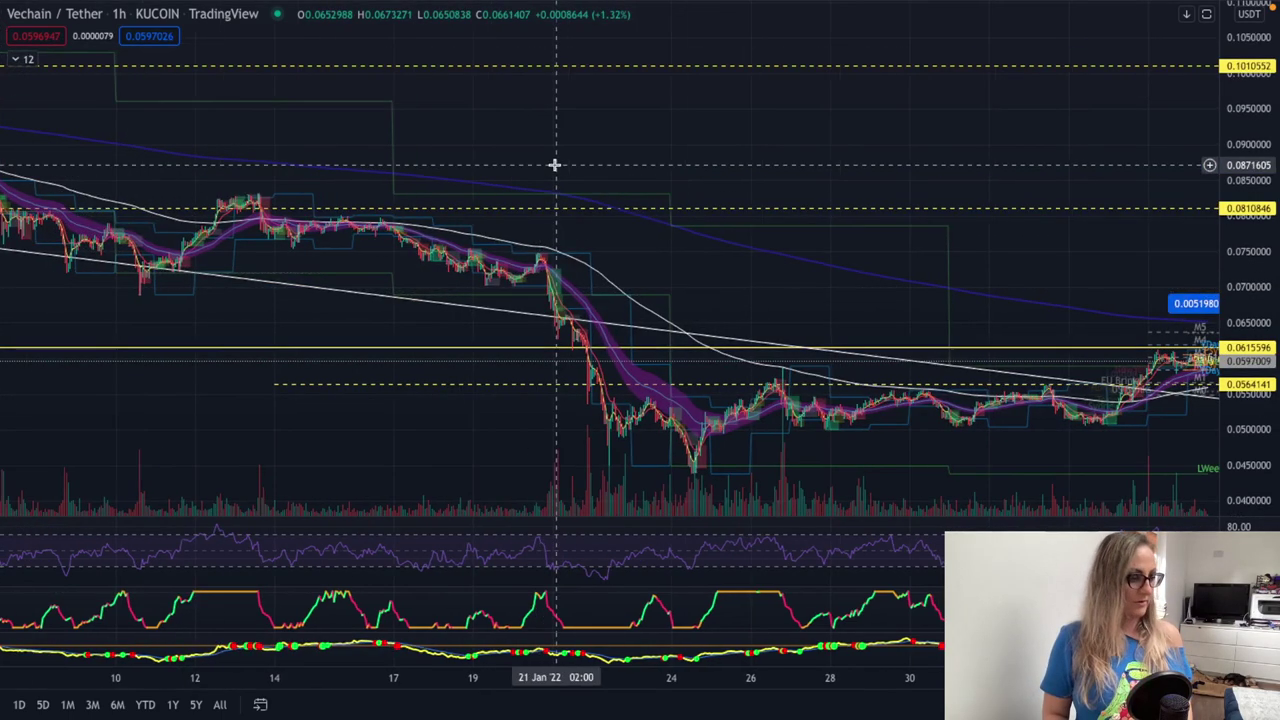
drag(553, 165, 682, 88)
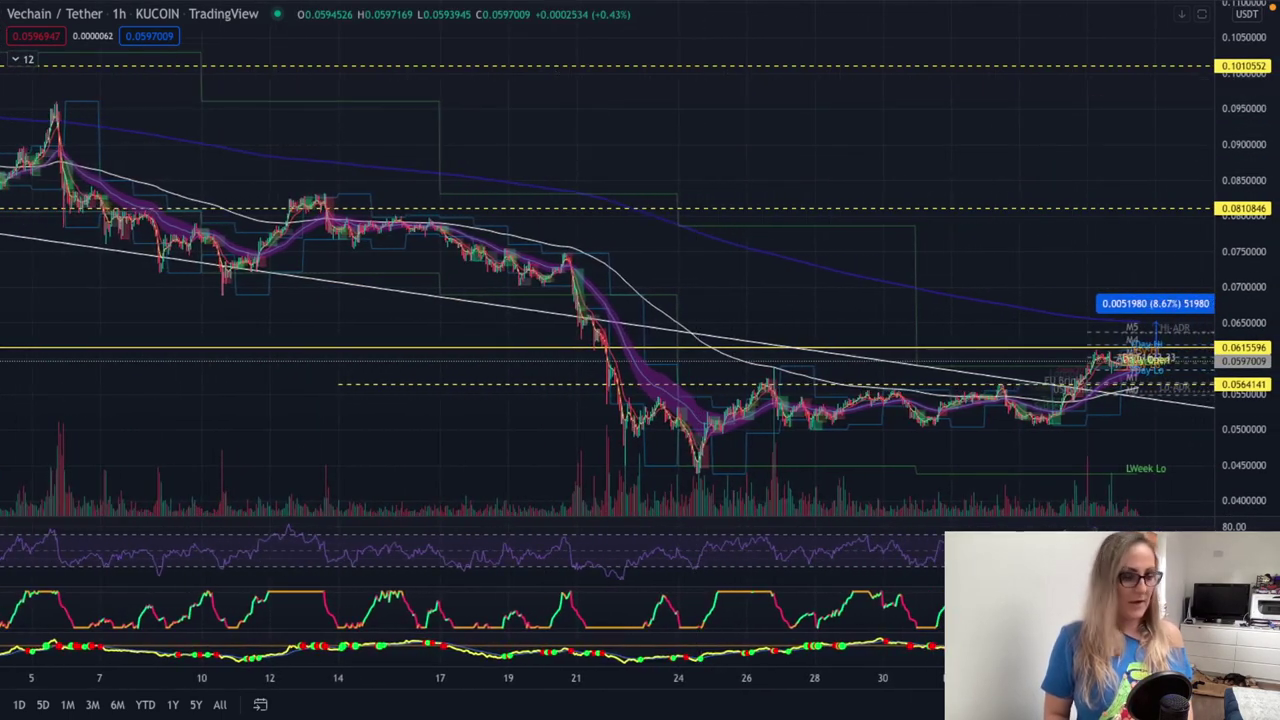
scroll(1212, 483, up, 1)
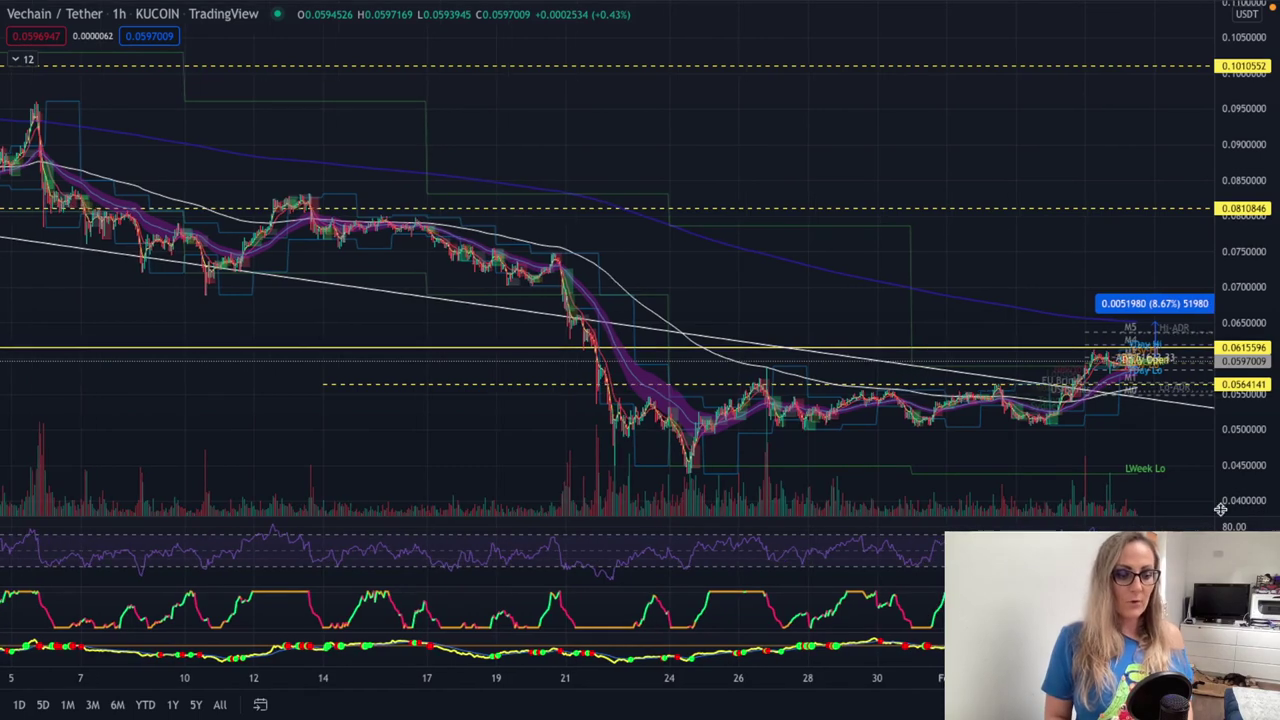
drag(1228, 396, 1220, 268)
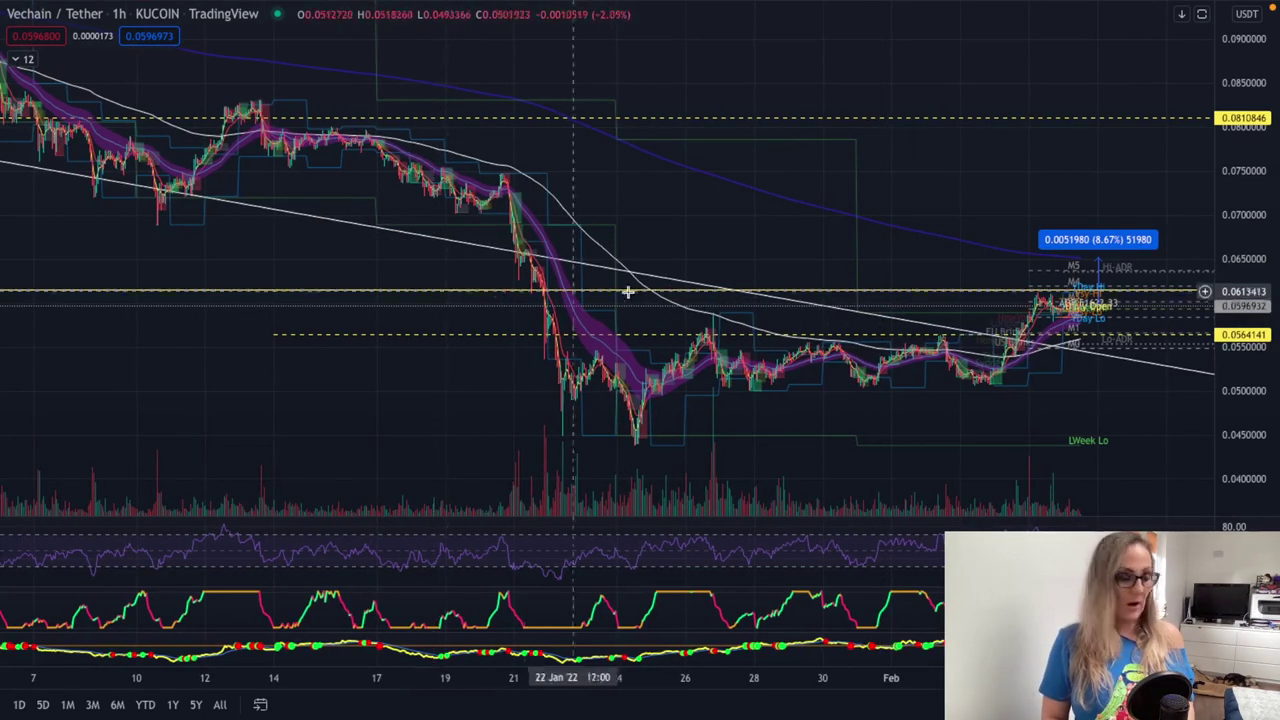
scroll(478, 286, up, 3)
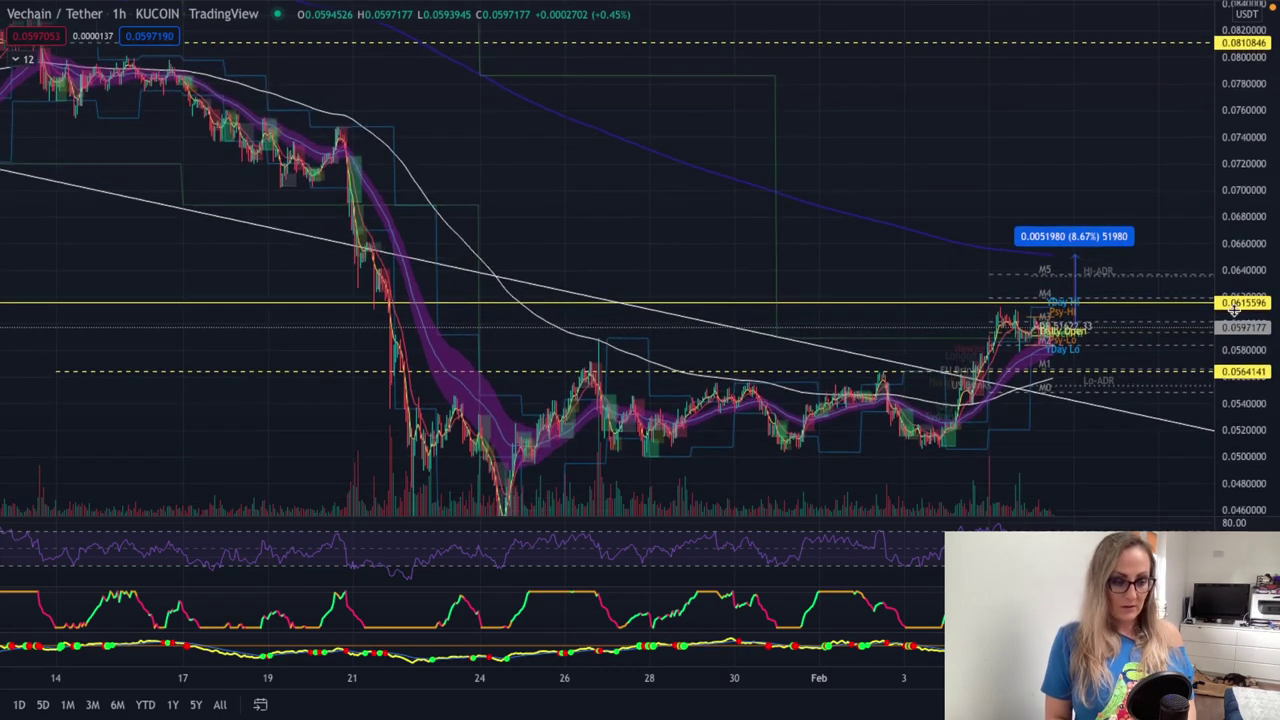
scroll(1018, 342, up, 4)
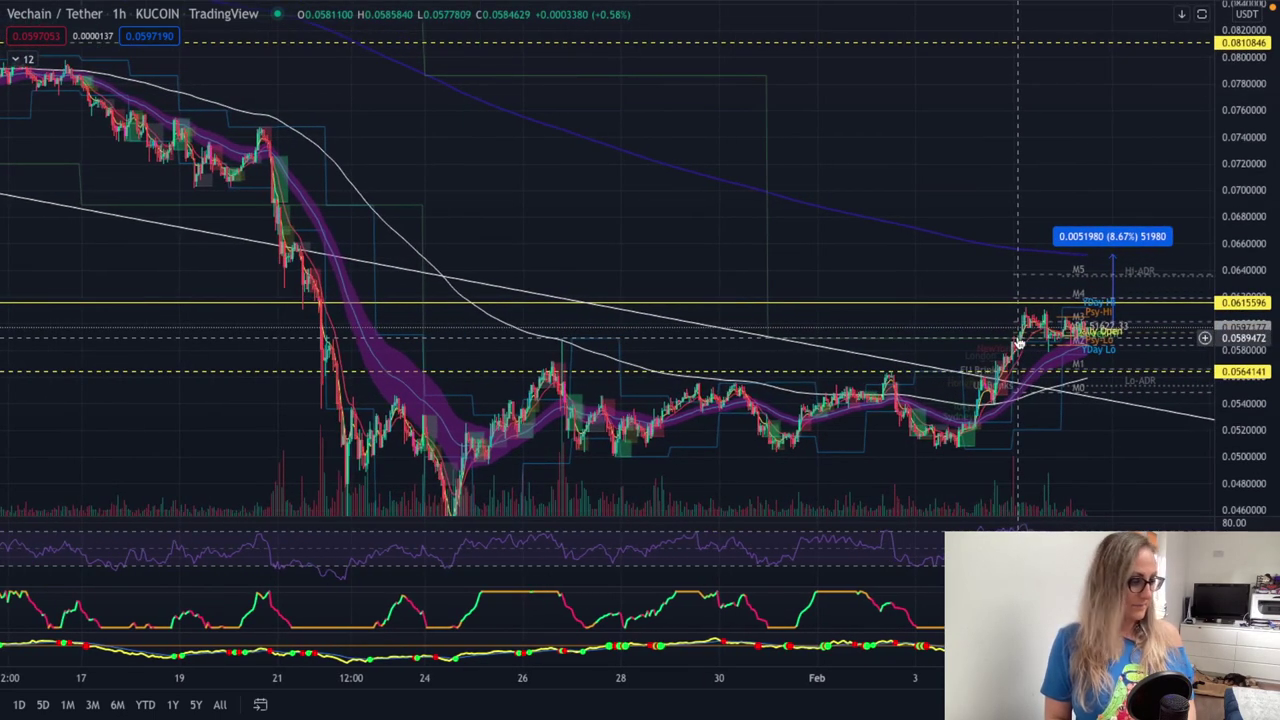
scroll(1018, 342, up, 3)
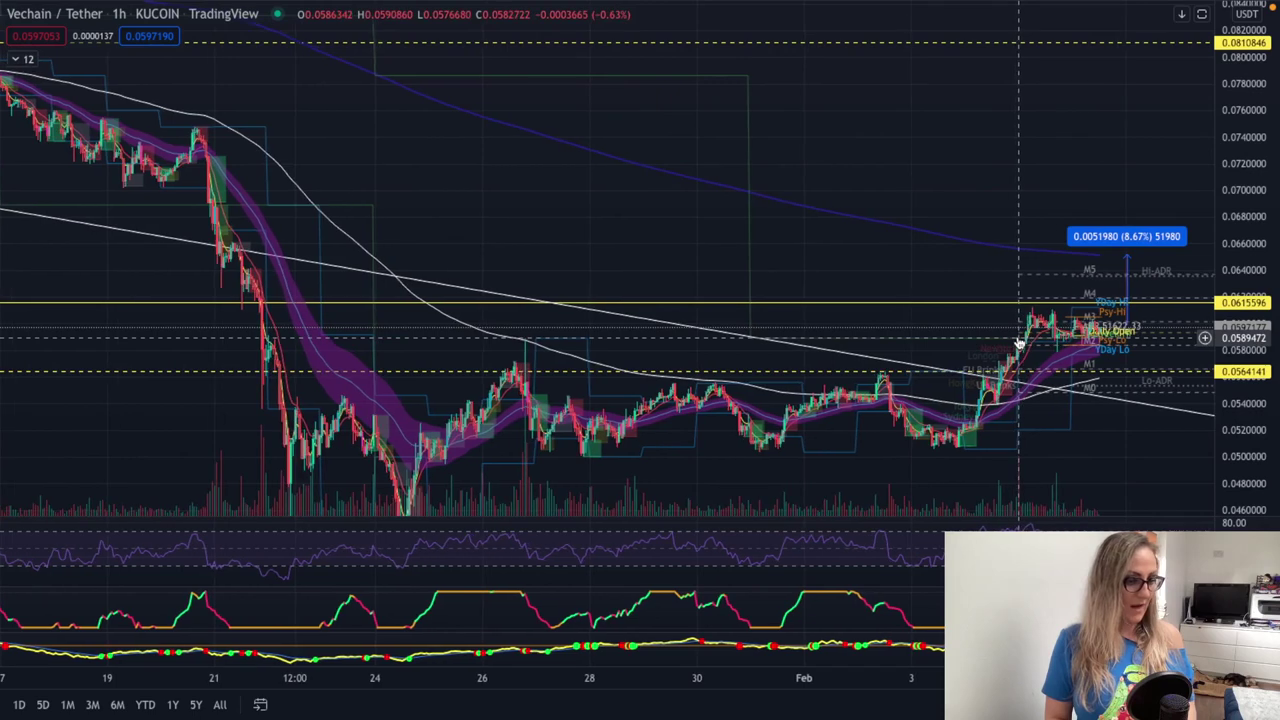
scroll(1018, 342, up, 1)
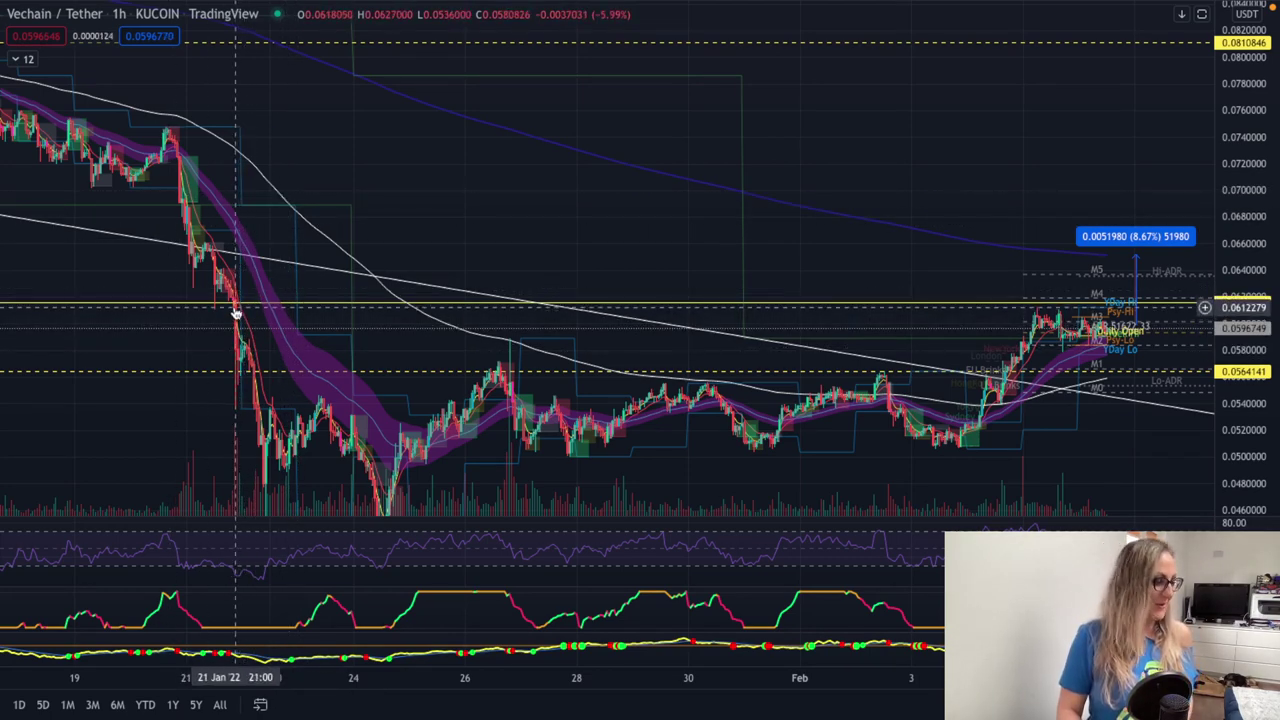
scroll(233, 307, up, 1)
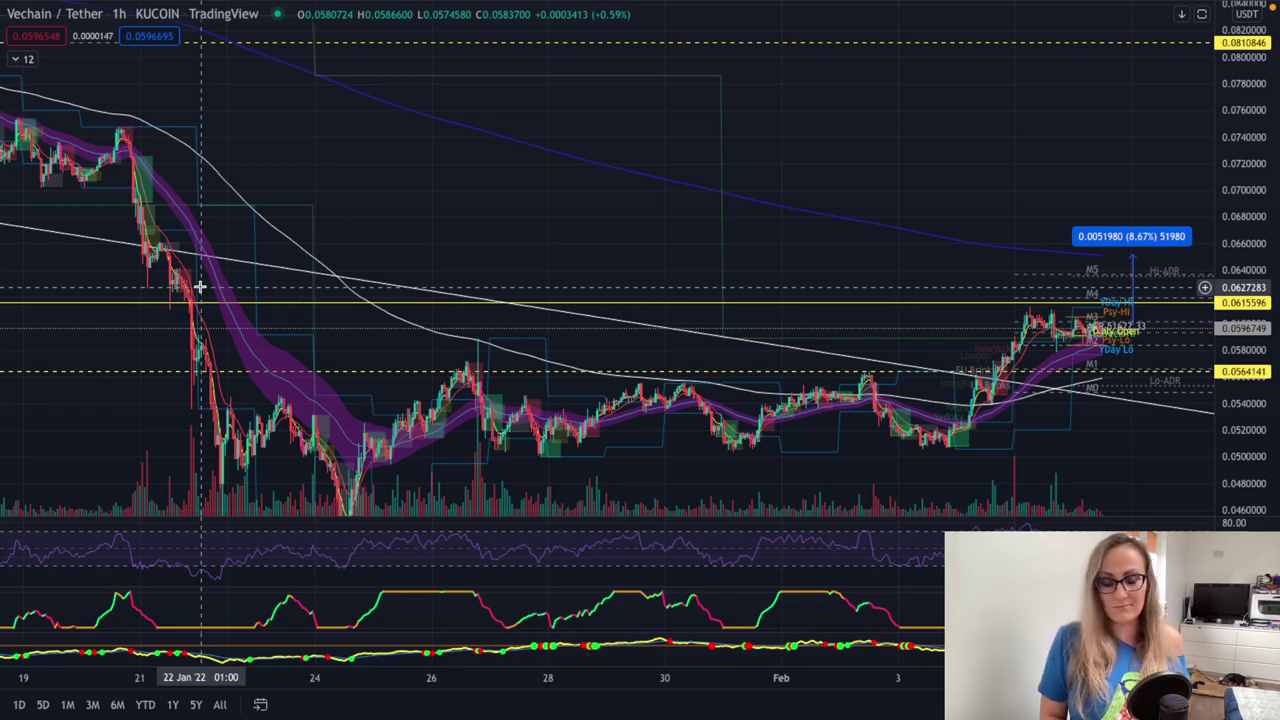
scroll(198, 290, down, 3)
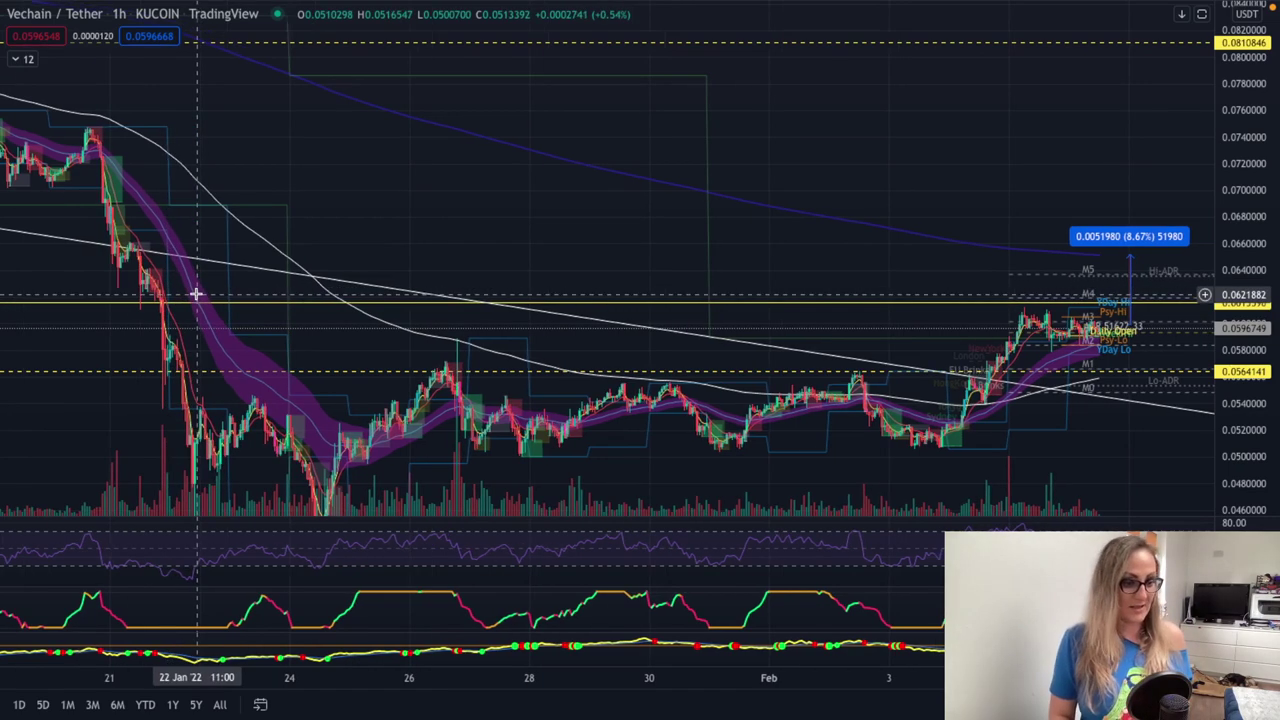
scroll(196, 293, down, 1)
scroll(214, 286, right, 2)
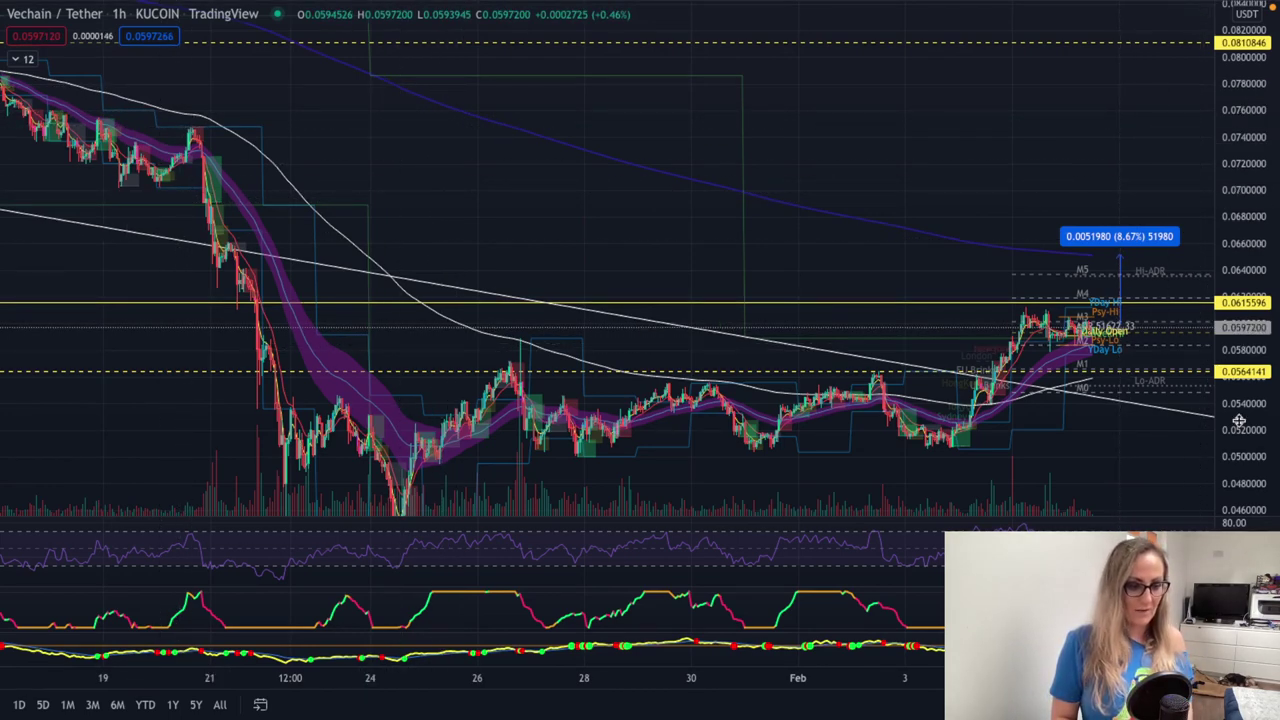
drag(1118, 348, 858, 237)
scroll(858, 237, up, 3)
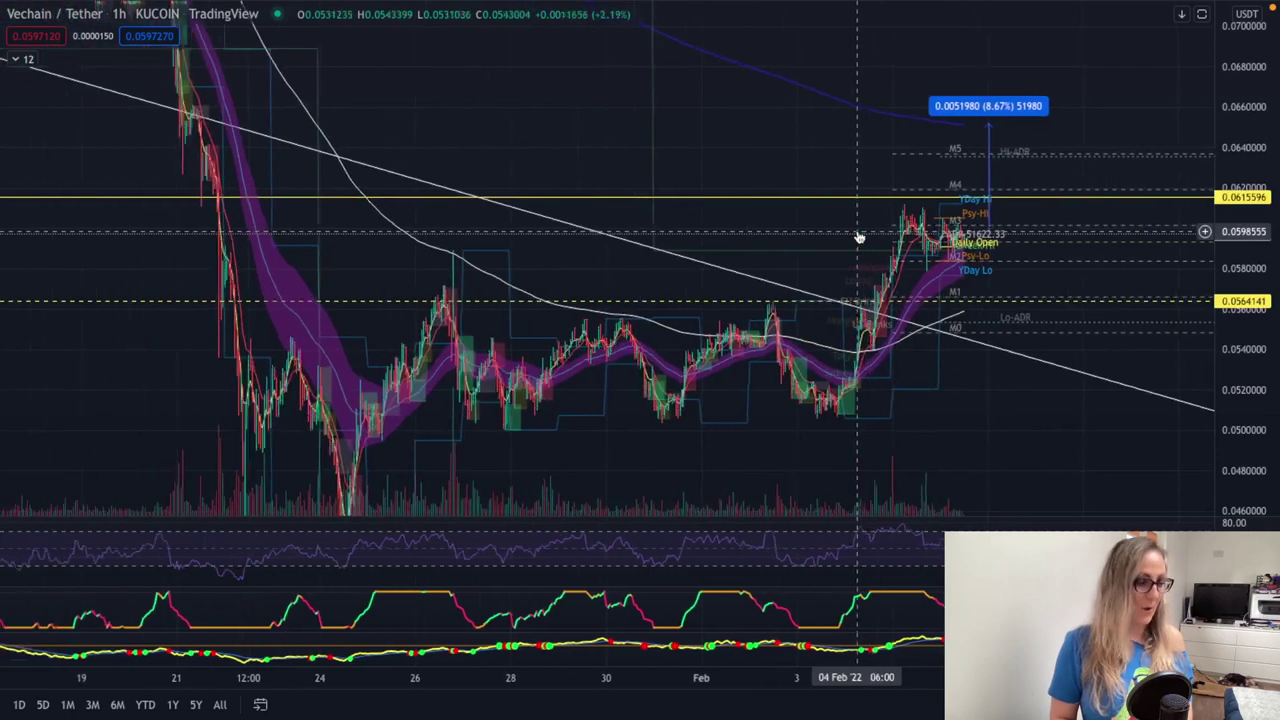
drag(648, 174, 868, 208)
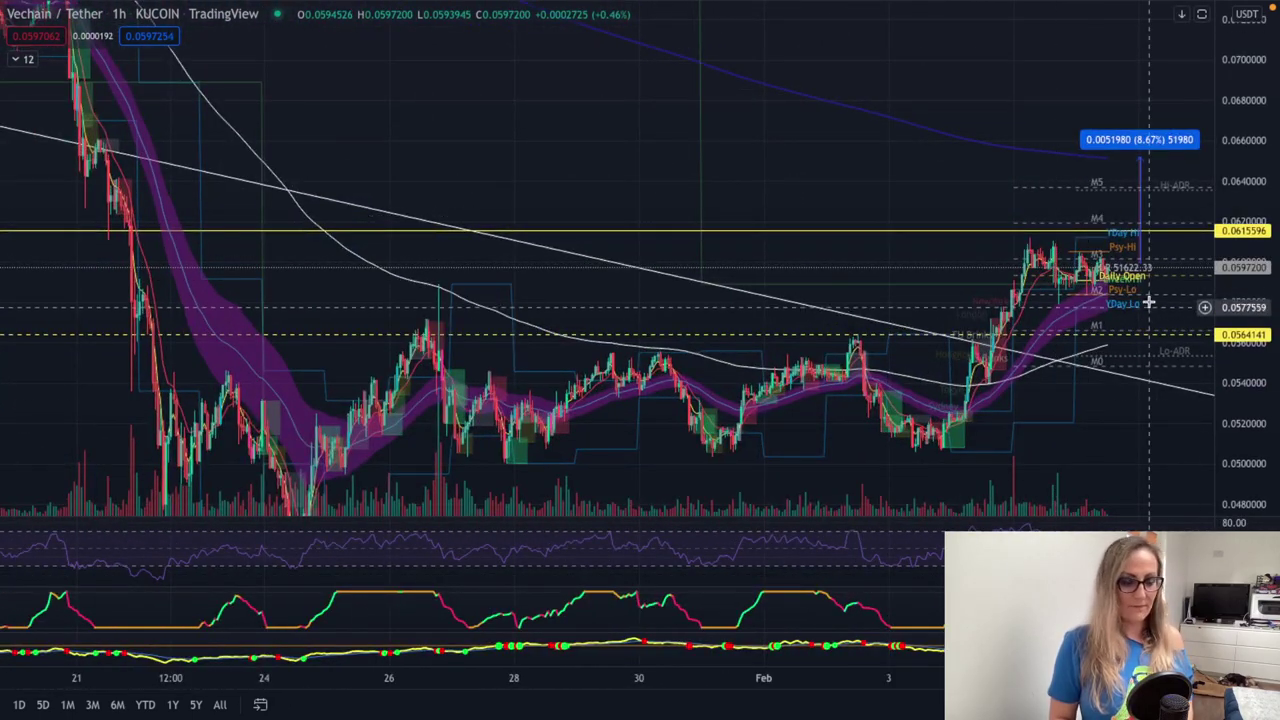
scroll(1152, 297, up, 1)
scroll(1152, 297, up, 1)
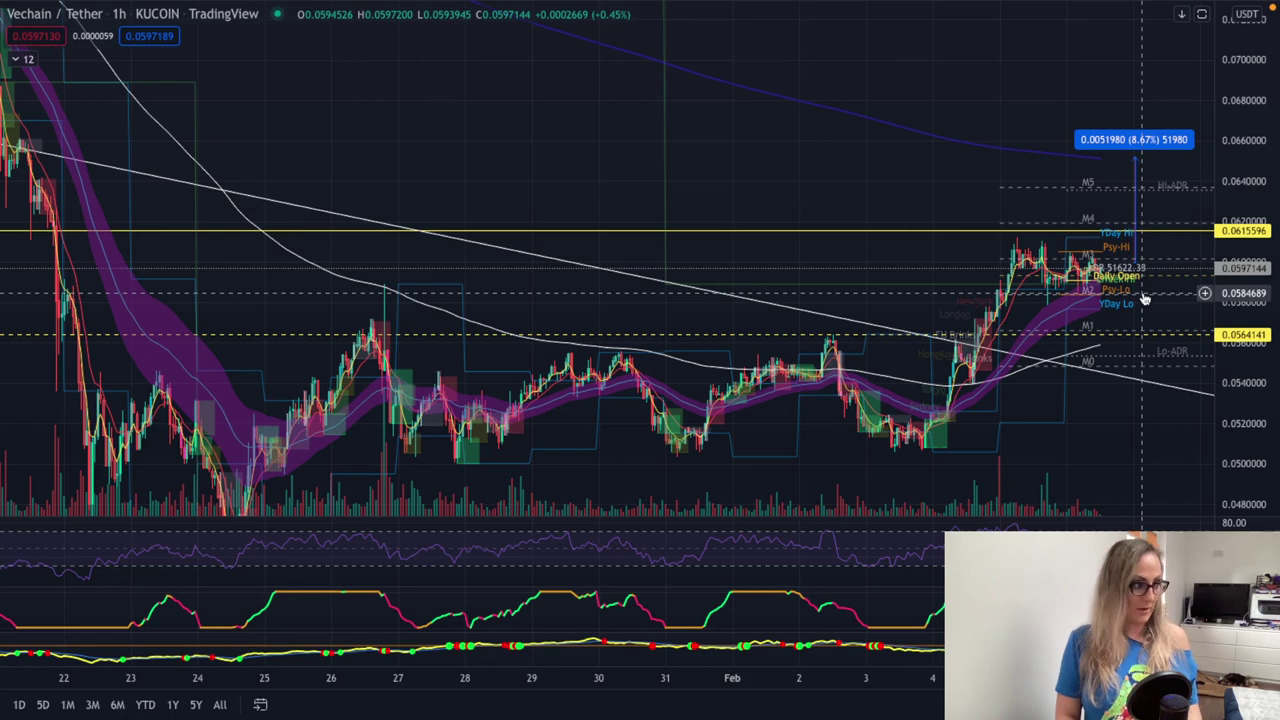
Exit full screen on the VETUSDT 1h chart and scroll the watchlist up toward COTIUSDT.
key(Escape)
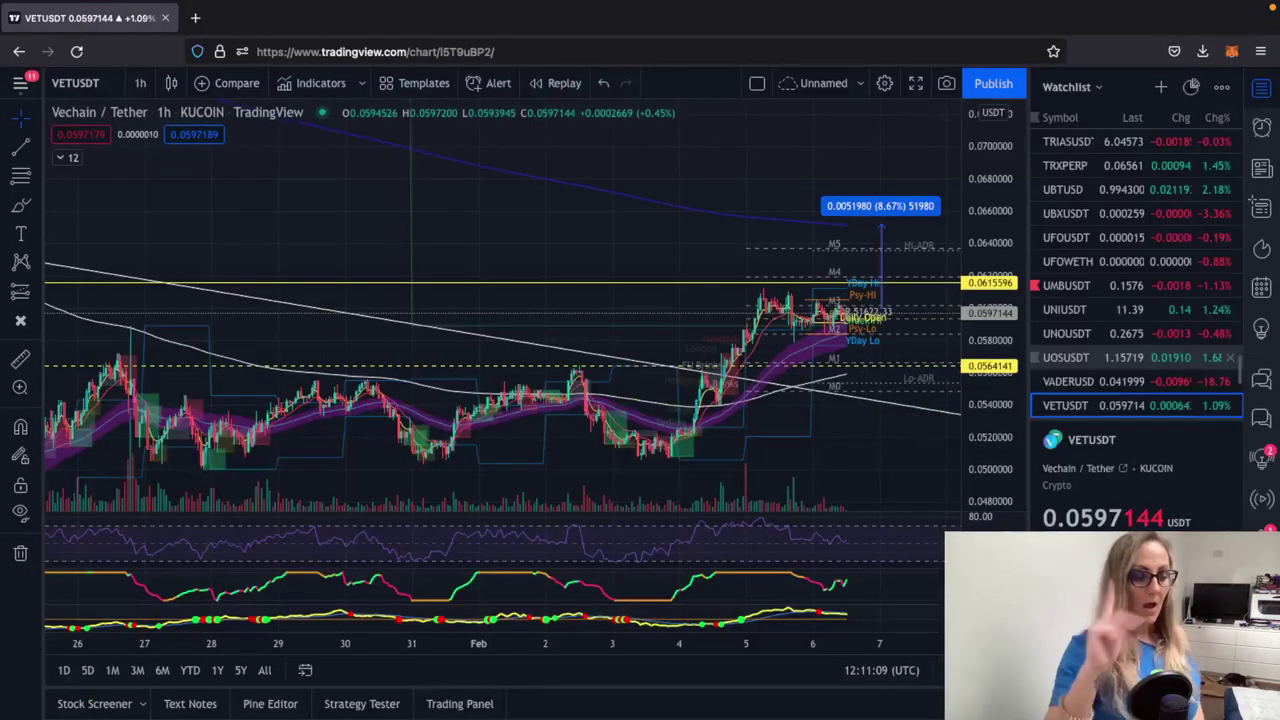
scroll(1088, 212, up, 5)
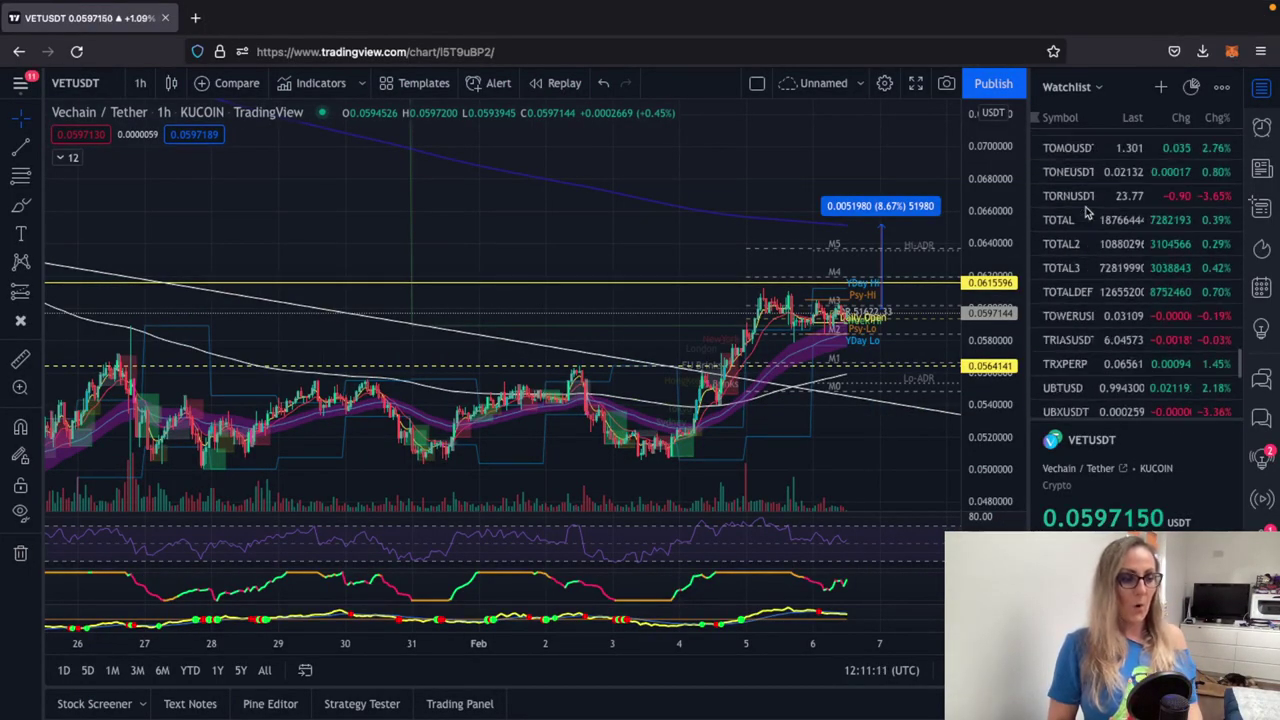
scroll(1088, 212, up, 10)
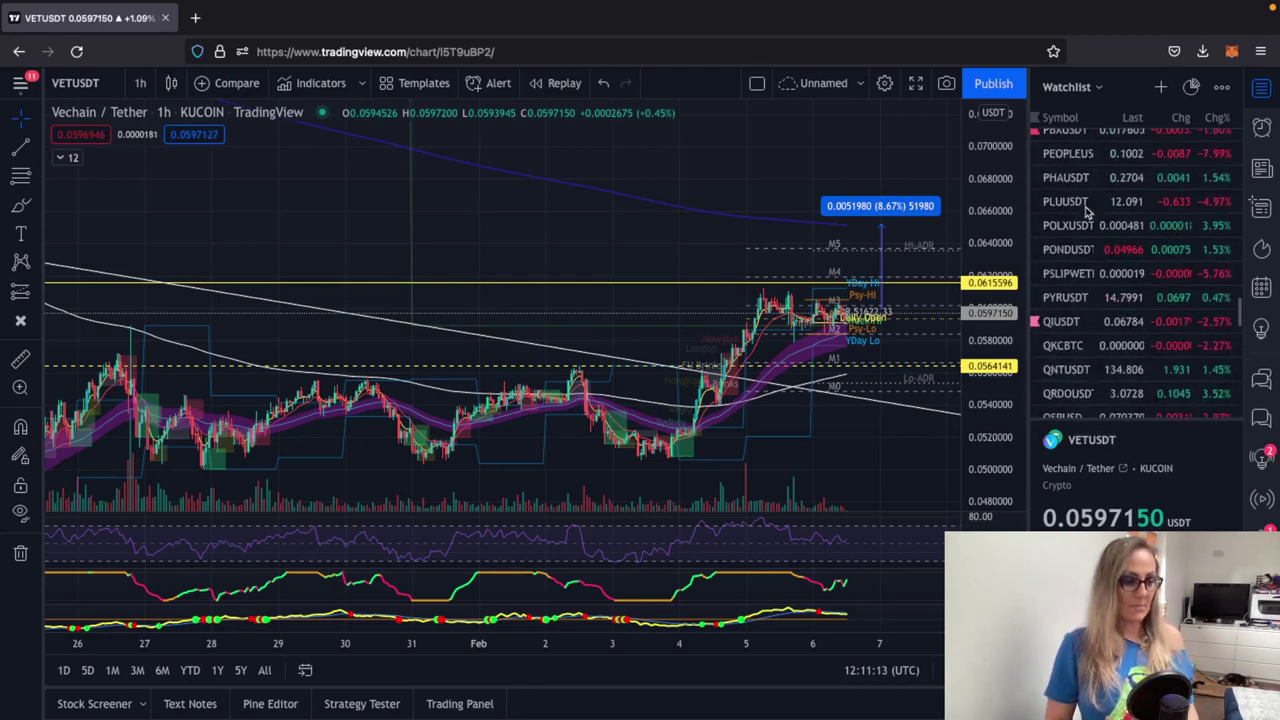
scroll(1088, 212, up, 10)
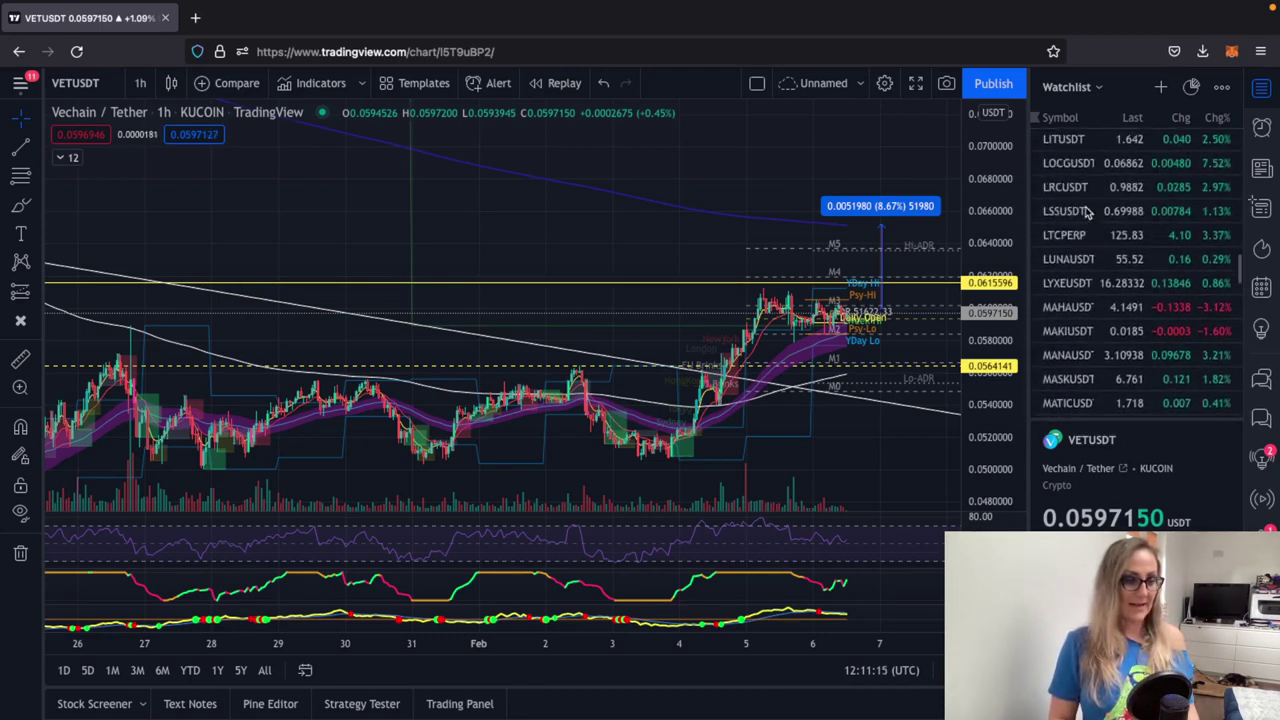
scroll(1088, 212, up, 10)
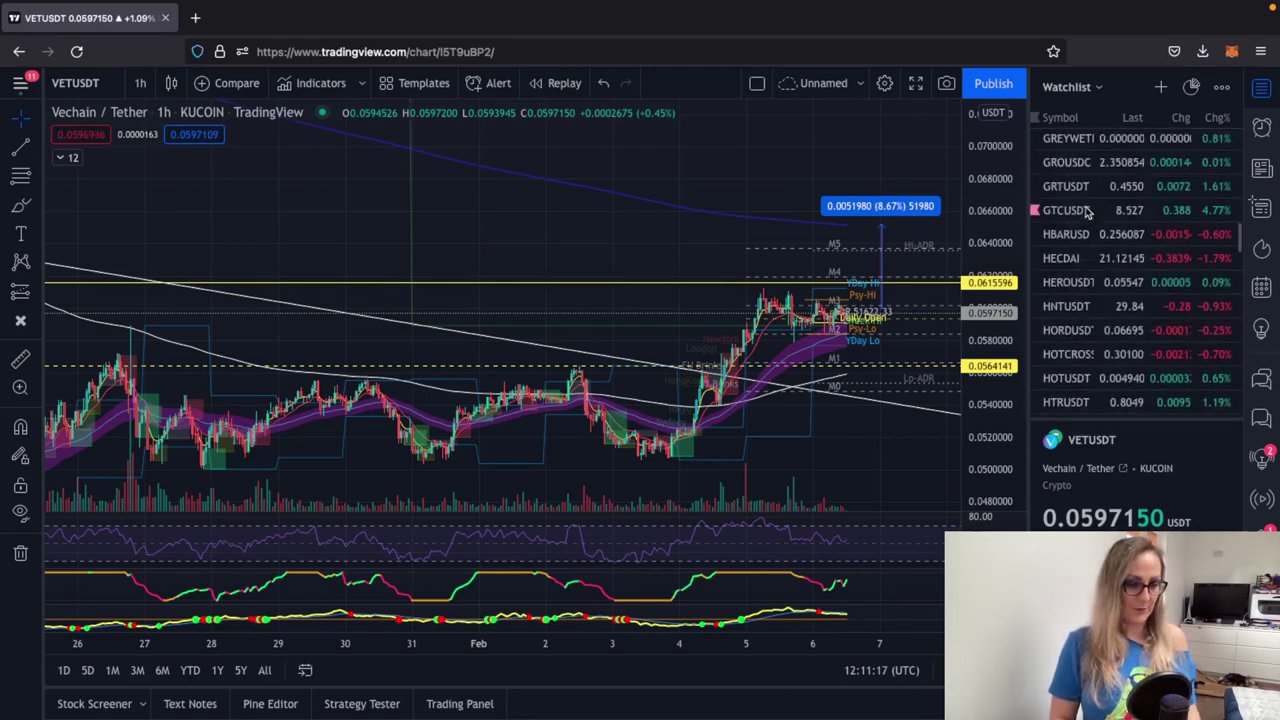
scroll(1088, 212, down, 1)
scroll(1088, 212, up, 8)
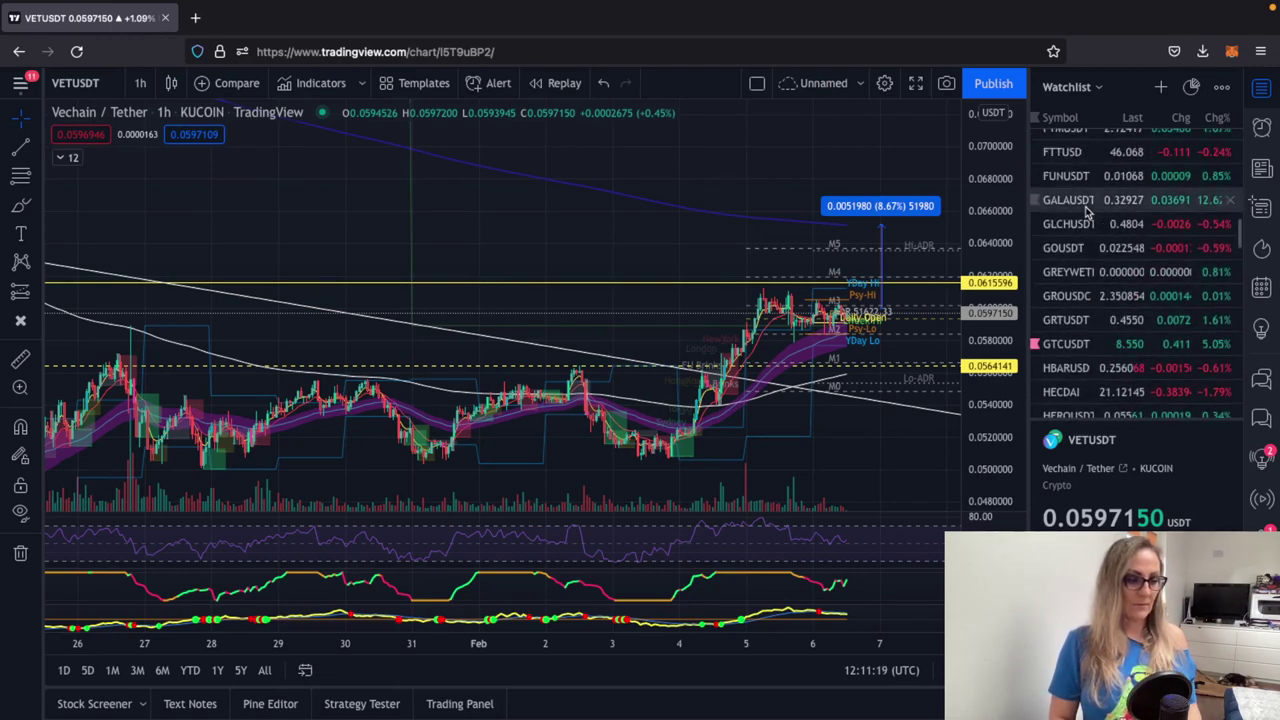
scroll(1088, 212, up, 10)
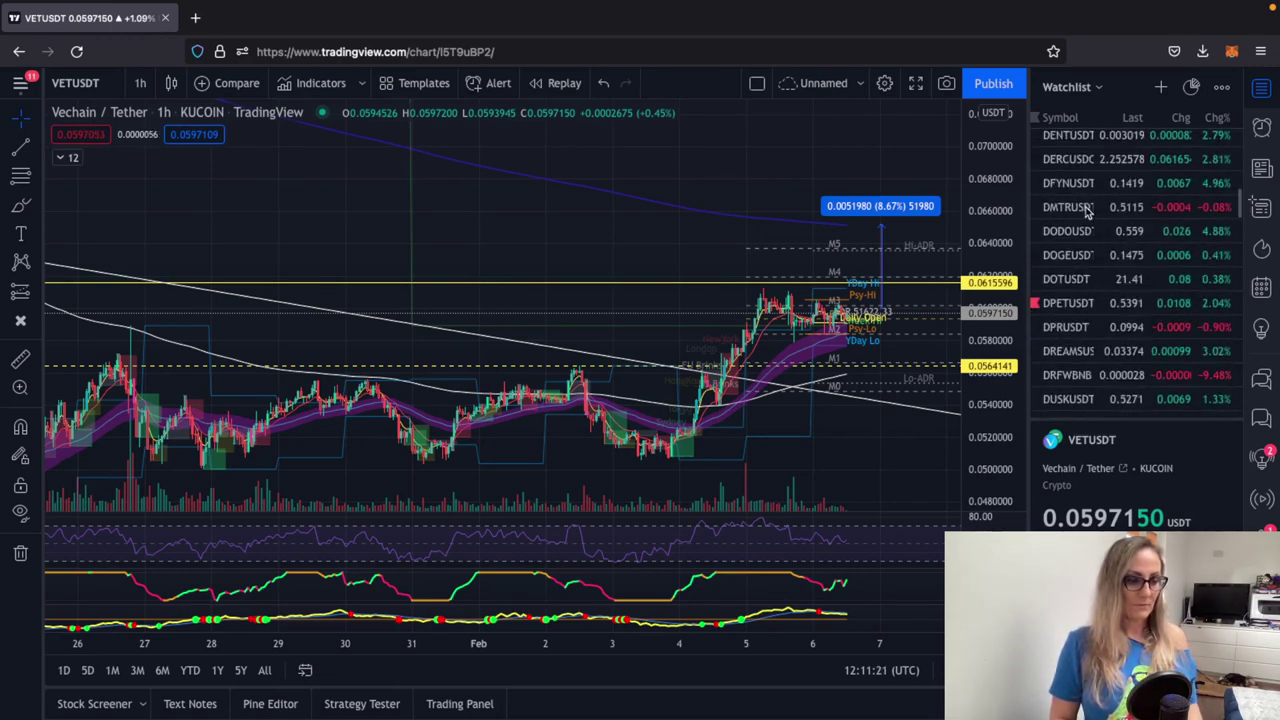
scroll(1088, 212, up, 10)
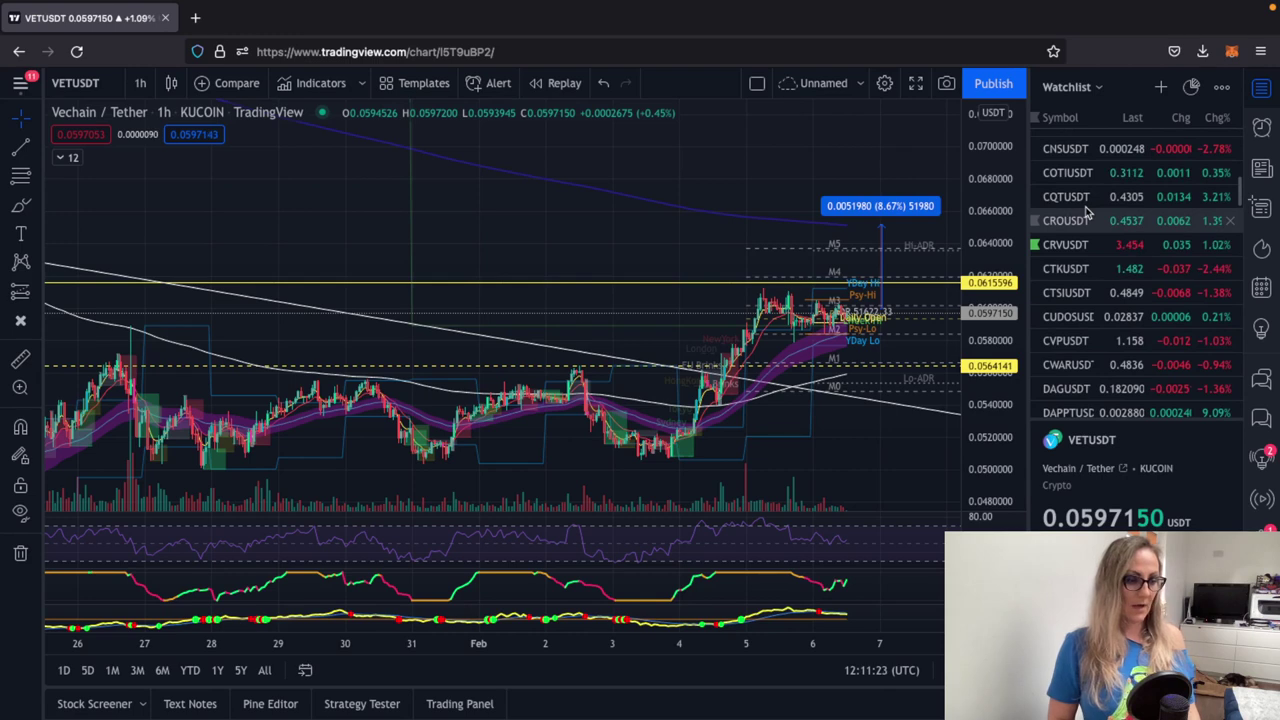
scroll(1088, 212, up, 2)
scroll(1088, 212, up, 2)
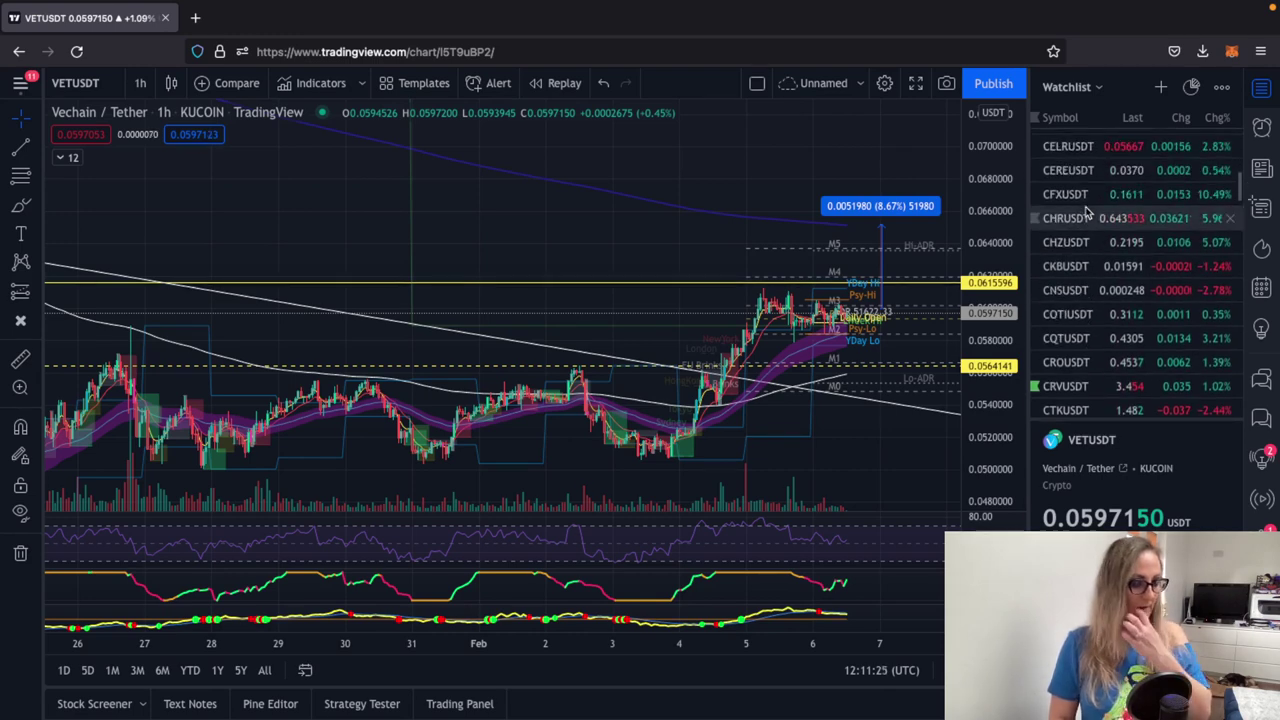
scroll(1088, 212, down, 4)
scroll(1088, 212, down, 4)
scroll(1080, 235, up, 8)
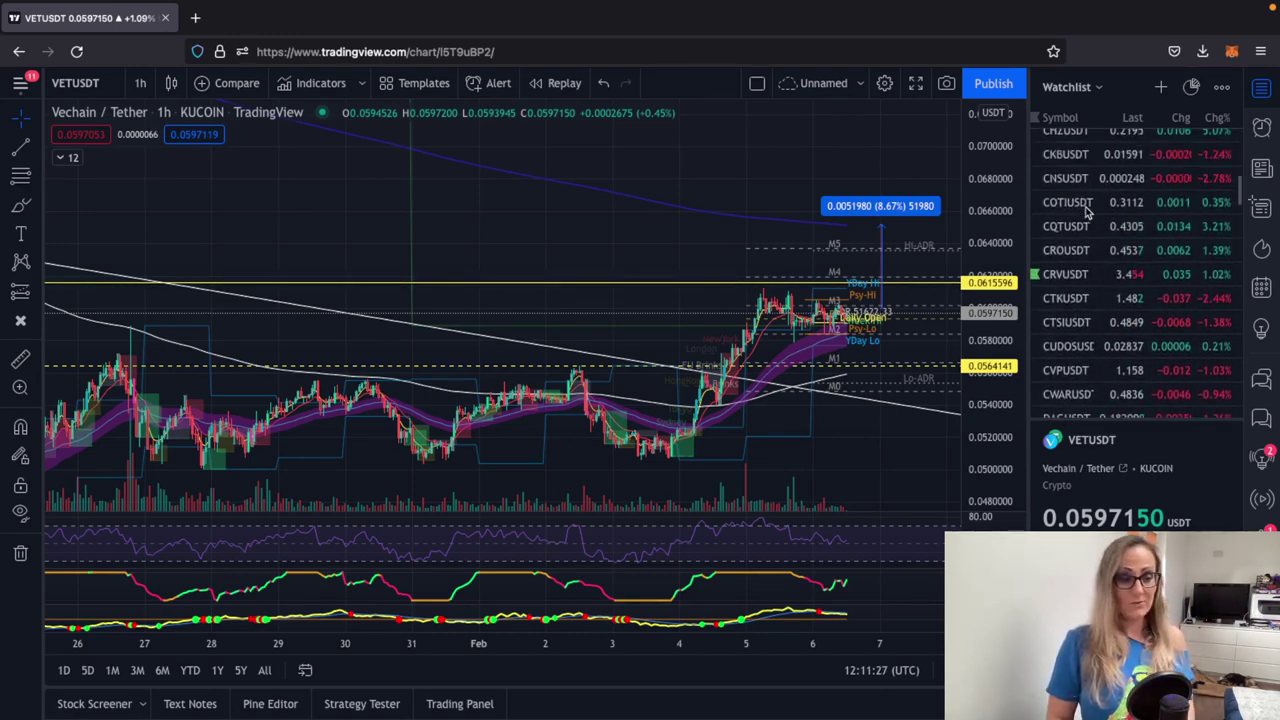
scroll(1072, 250, down, 1)
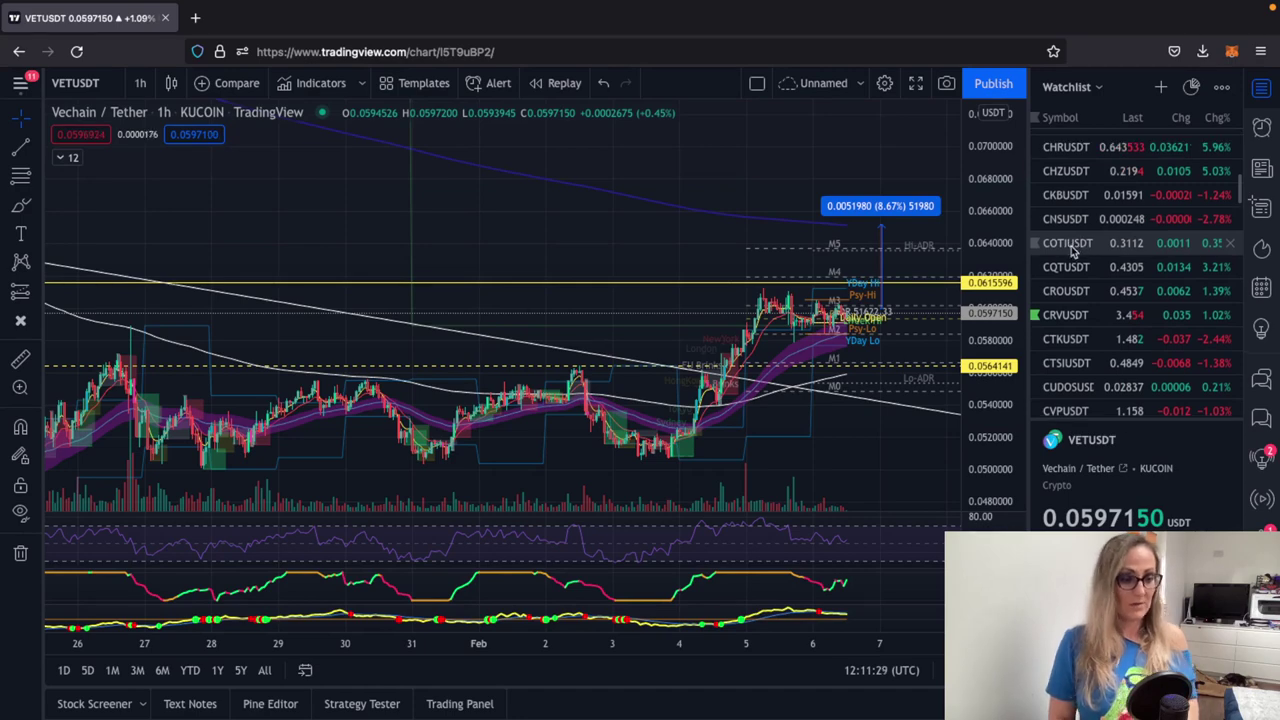
Show COTIUSDT on the 1h chart and hide all its overlay indicators.
click(1071, 246)
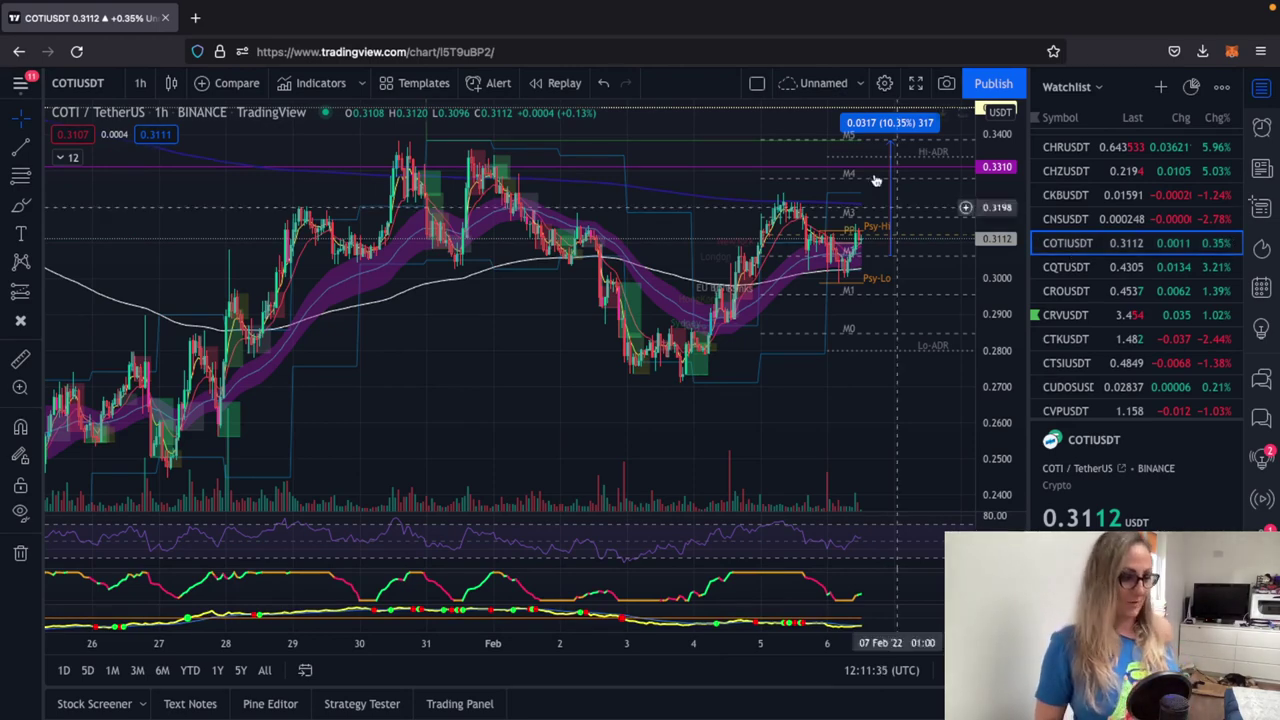
click(916, 85)
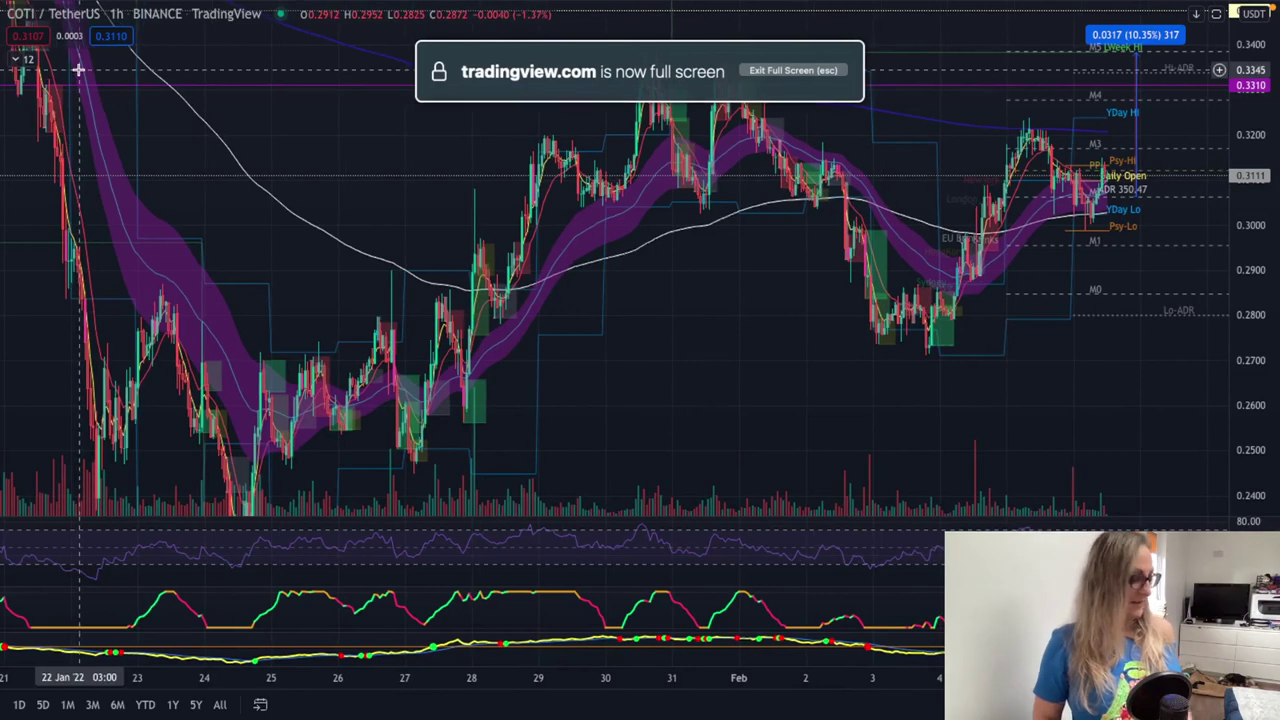
key(Escape)
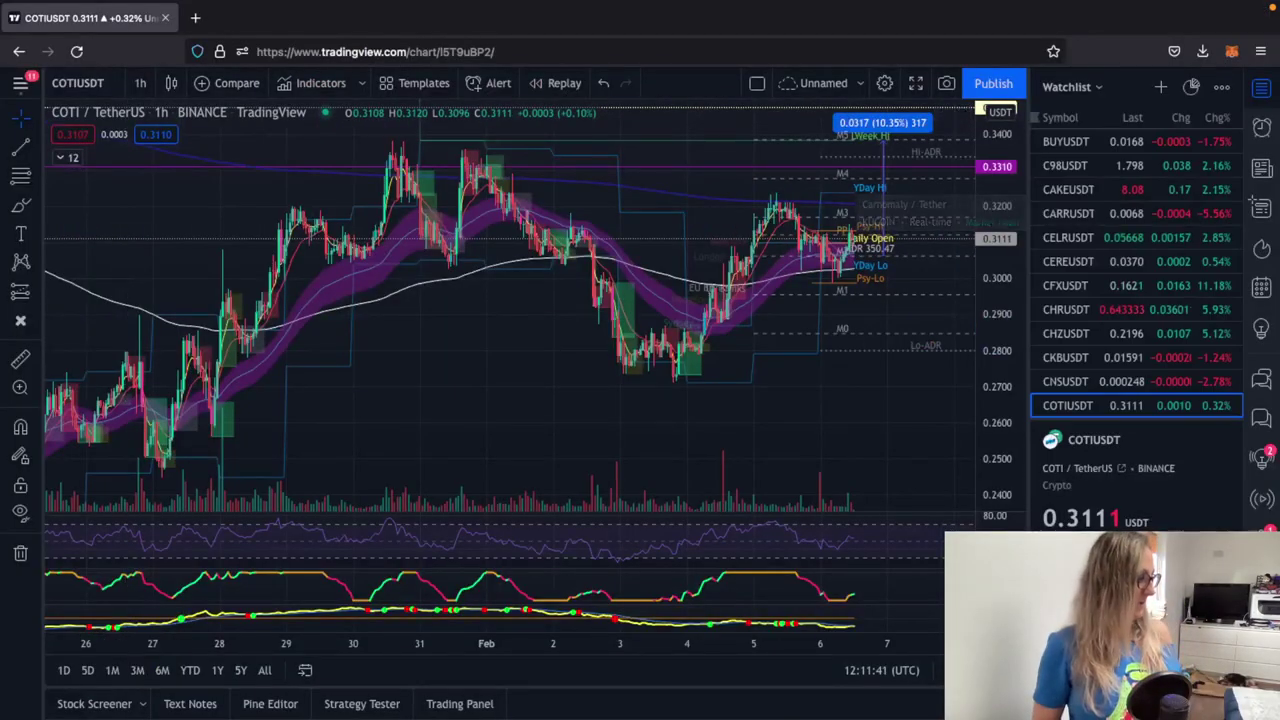
click(67, 157)
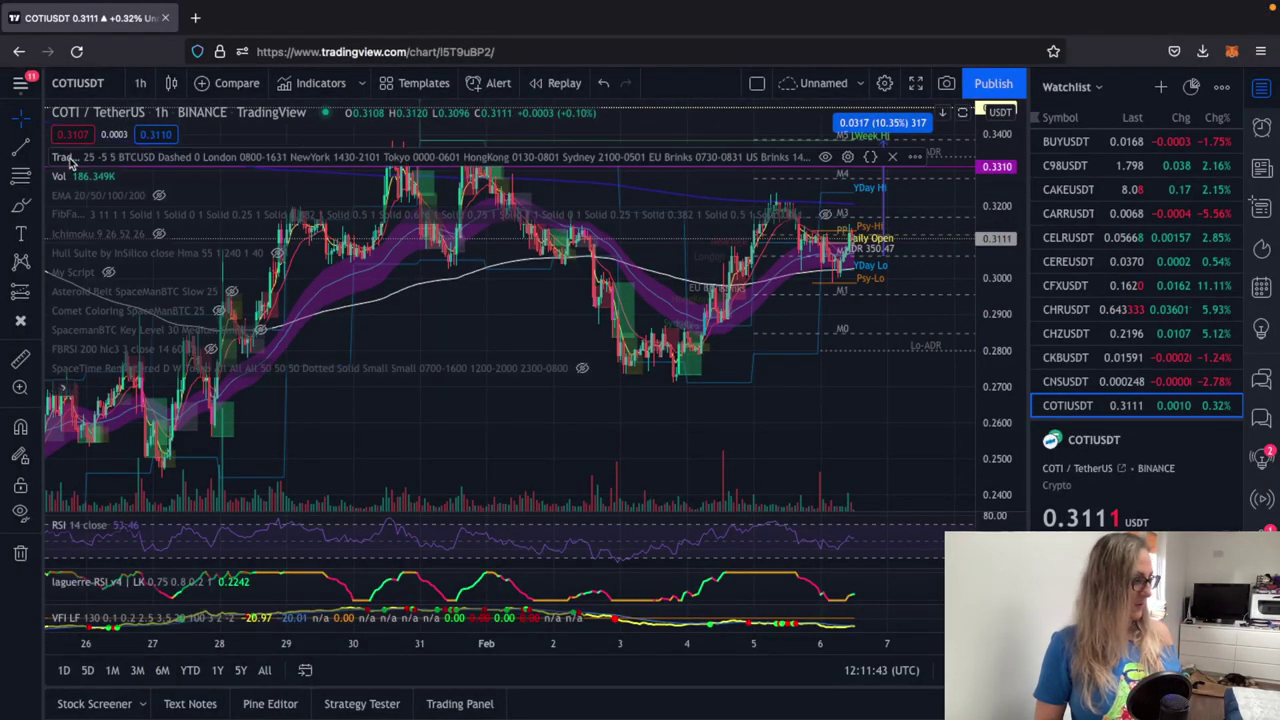
click(826, 158)
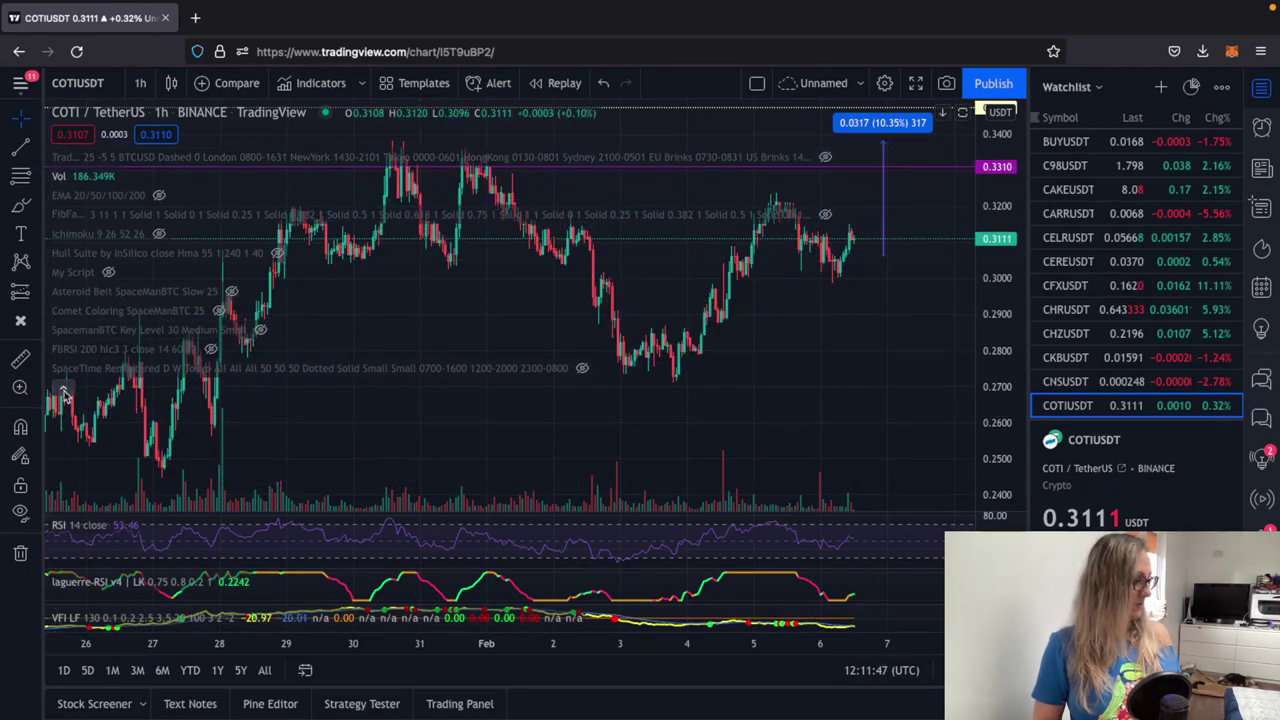
Switch the COTIUSDT chart to the 1-day timeframe.
click(140, 83)
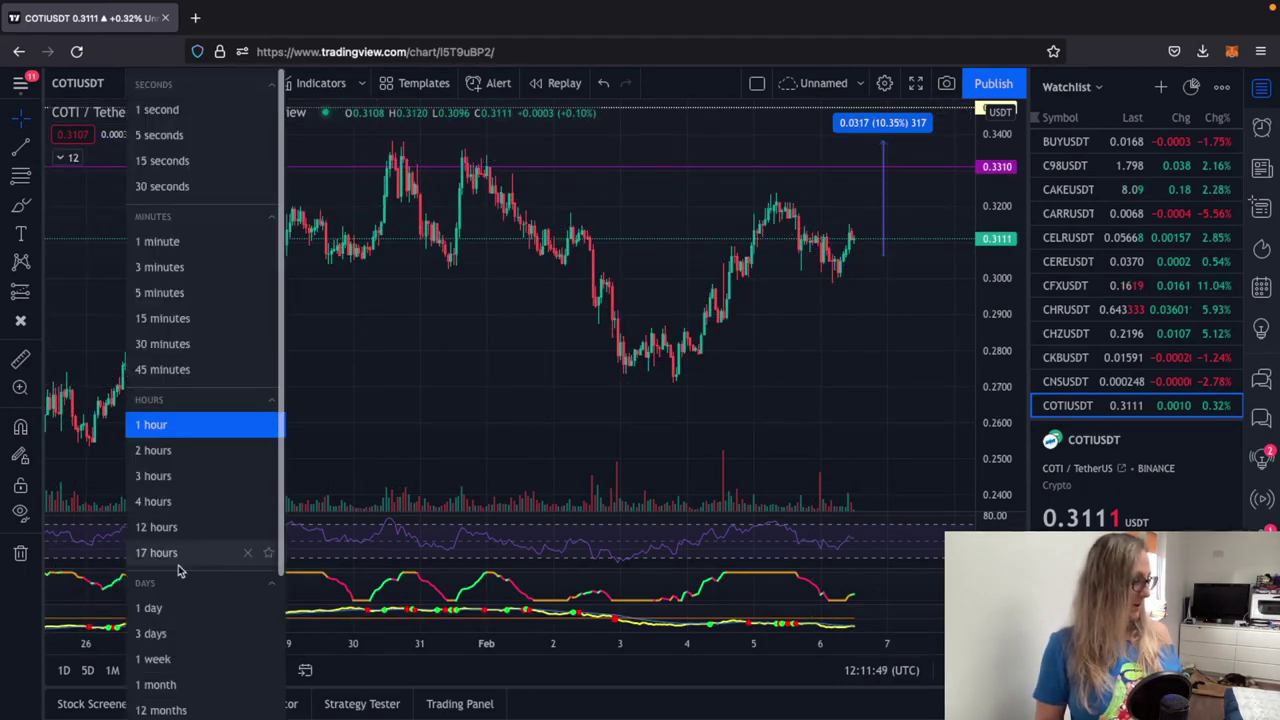
click(184, 607)
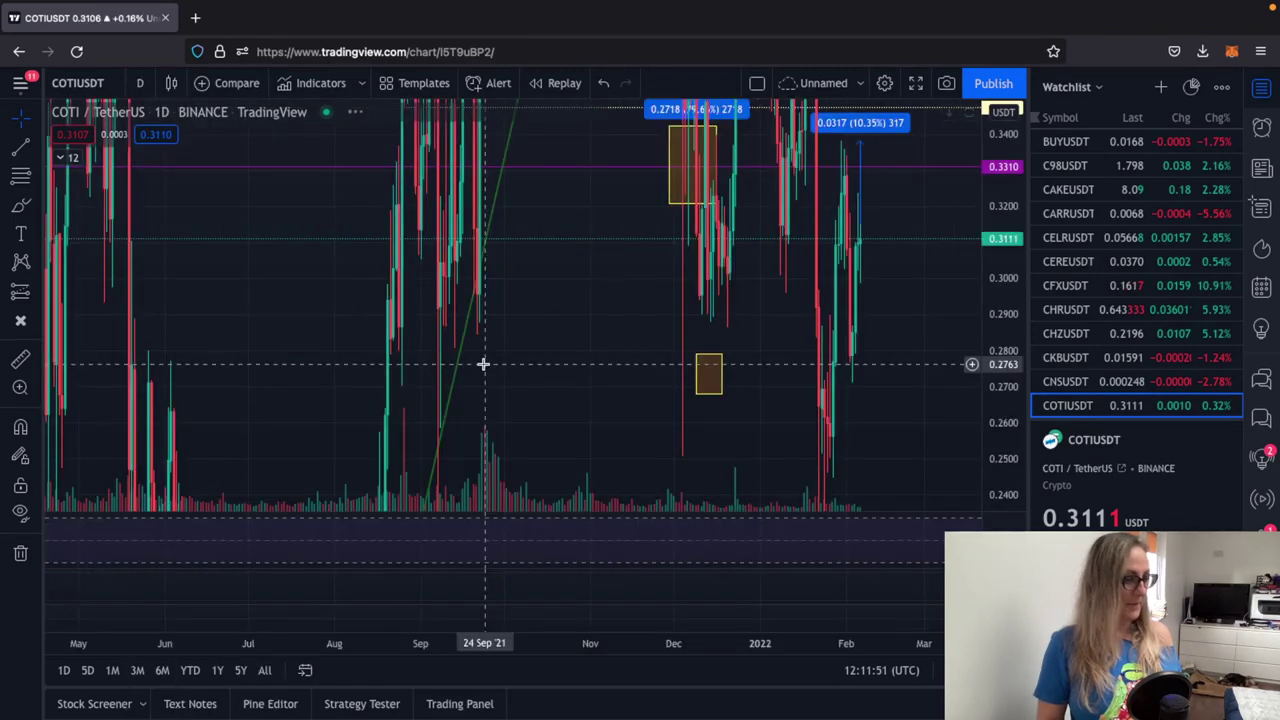
right_click(500, 312)
click(790, 292)
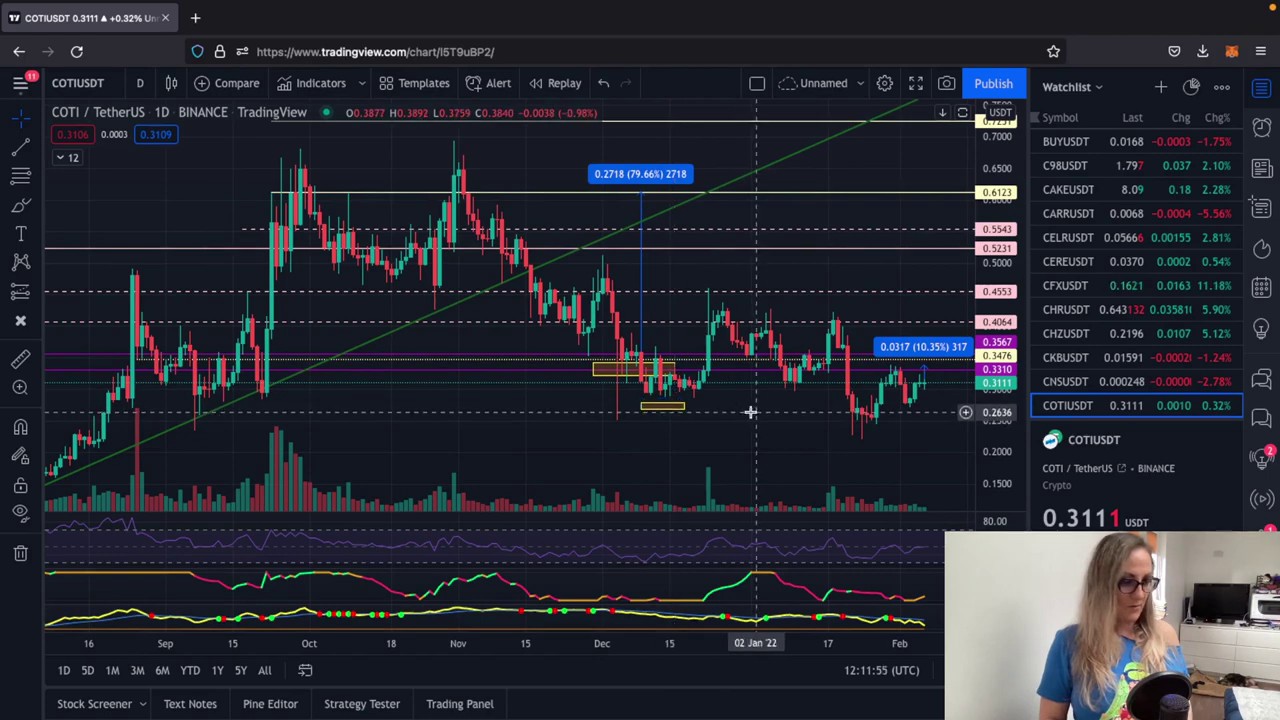
Remove the small yellow box near 0.27 and the wider yellow box, then zoom out.
right_click(672, 416)
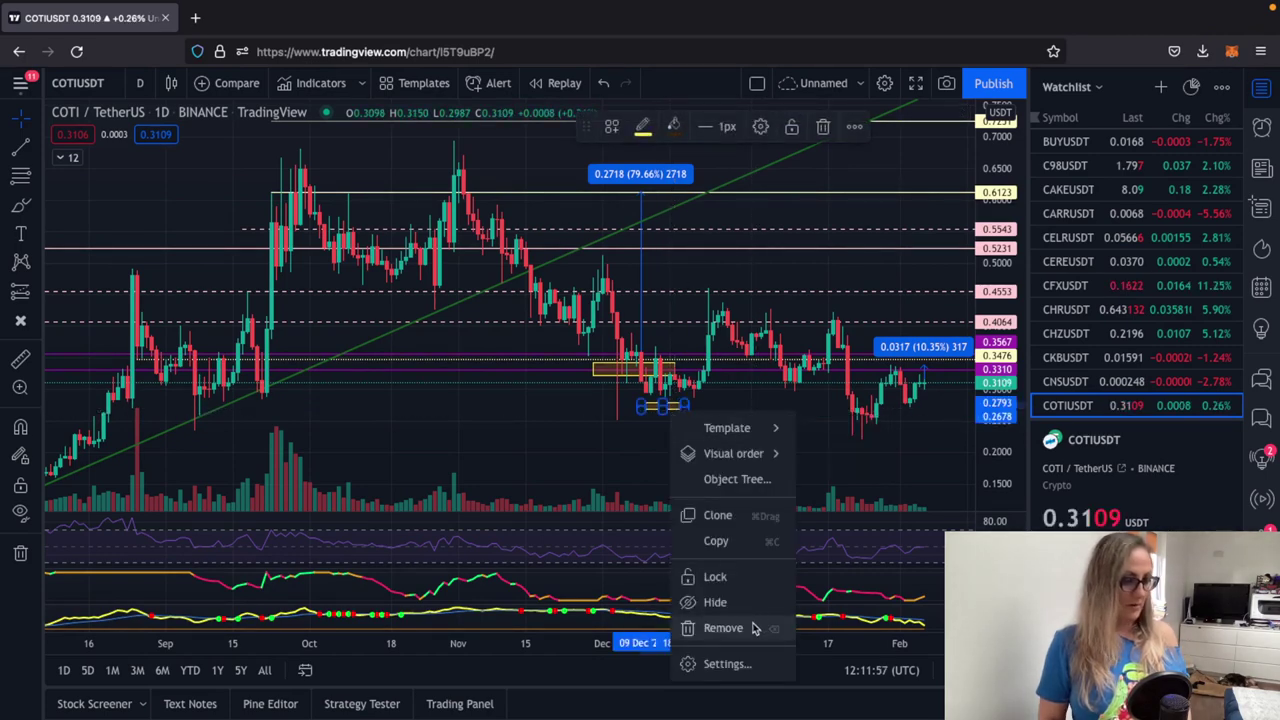
click(718, 625)
right_click(628, 372)
right_click(595, 367)
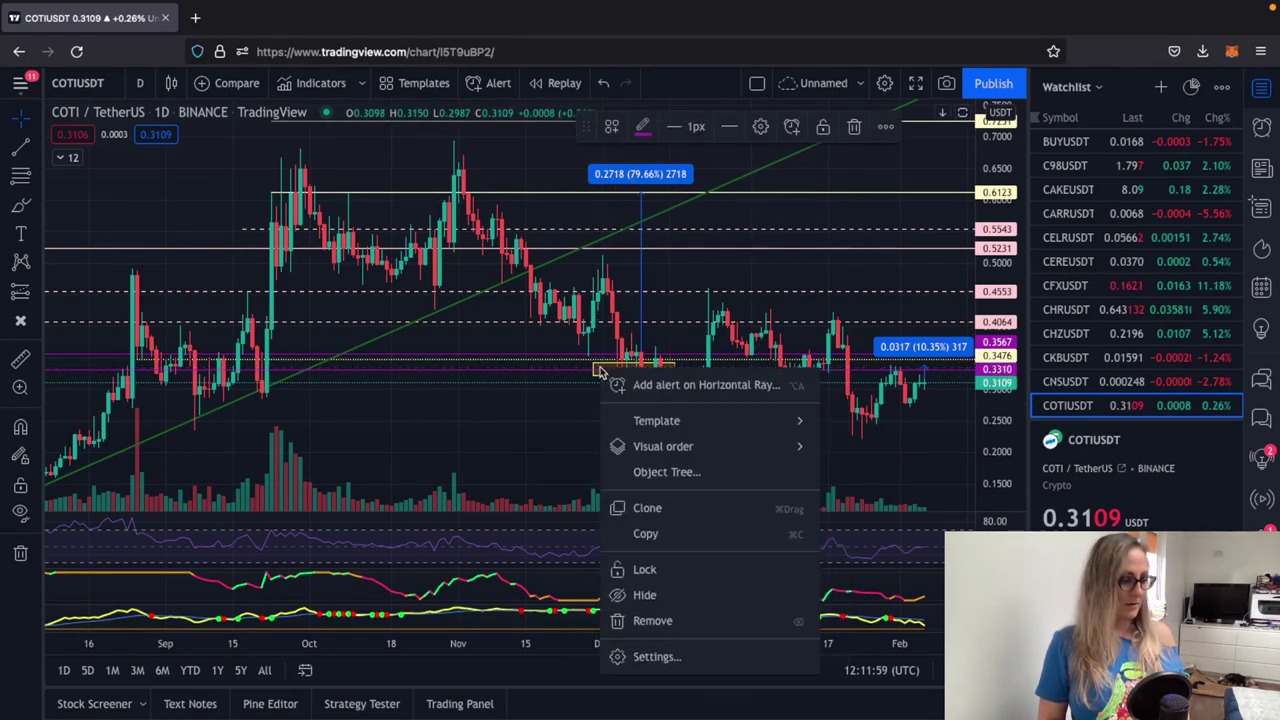
right_click(594, 376)
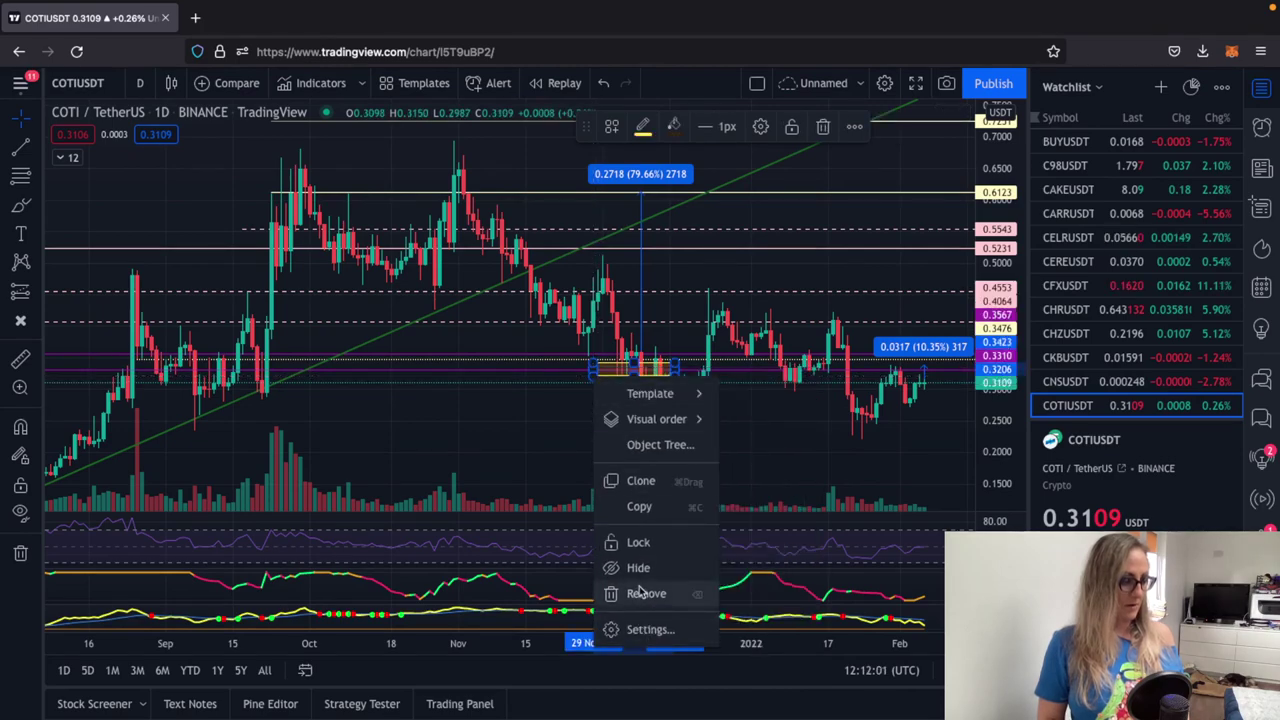
click(645, 593)
scroll(445, 321, up, 4)
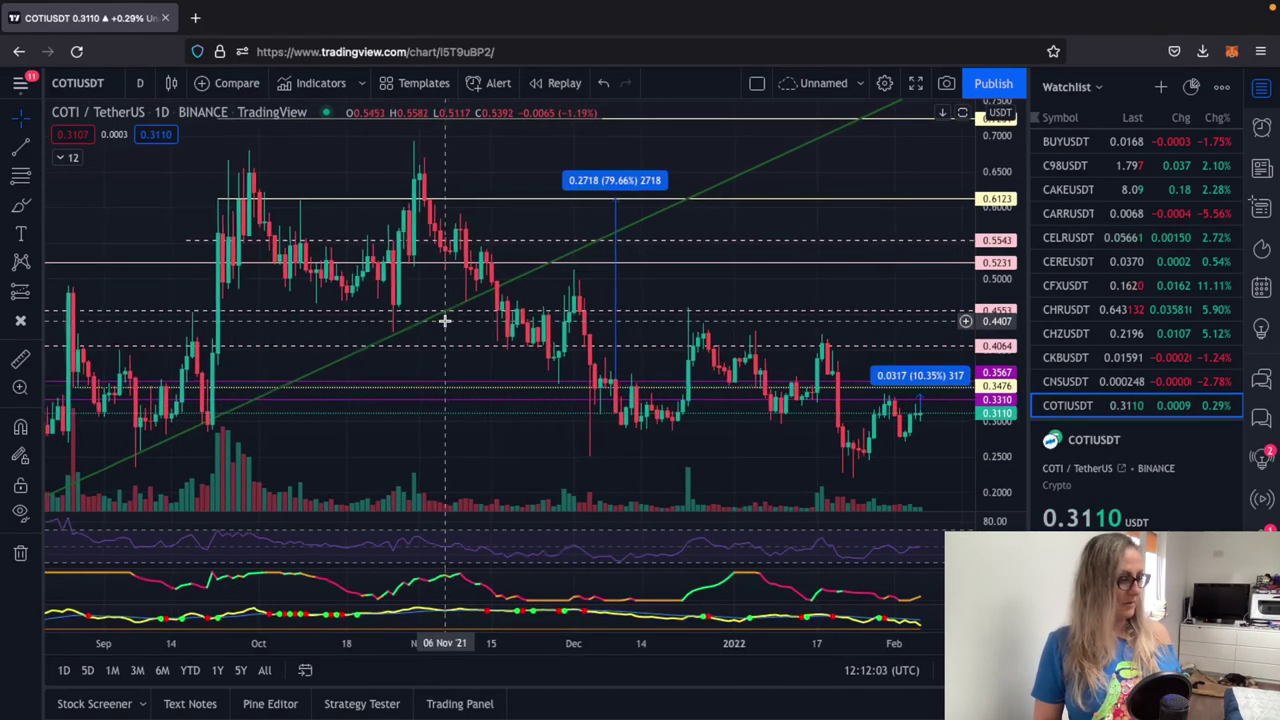
scroll(320, 349, down, 2)
scroll(257, 360, down, 3)
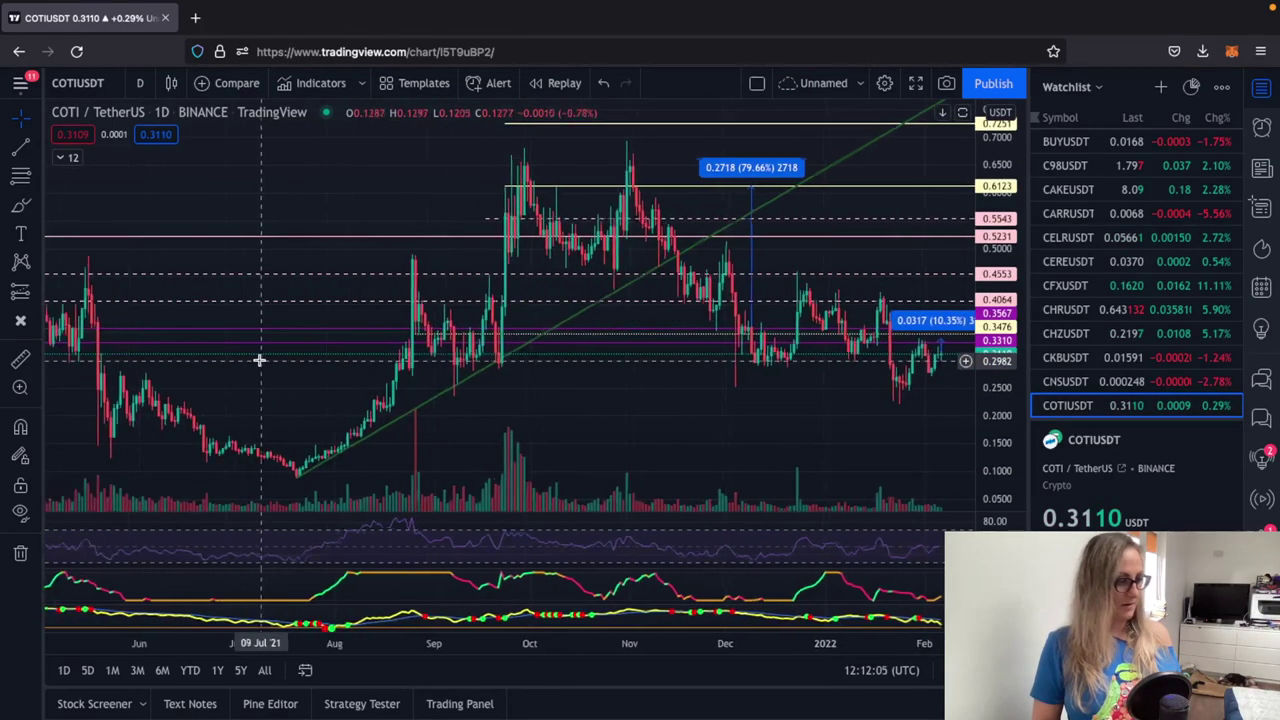
scroll(259, 360, down, 3)
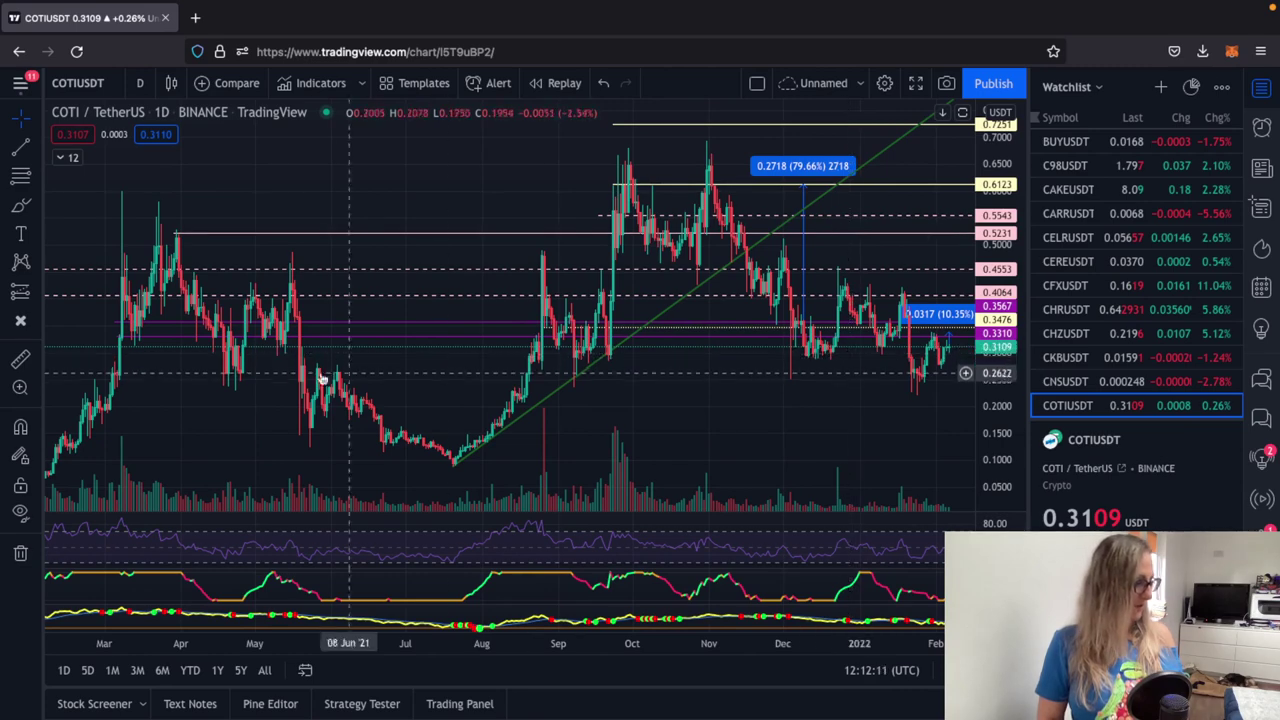
Draw a horizontal ray at the 0.2979 level on the daily chart.
click(35, 152)
click(108, 369)
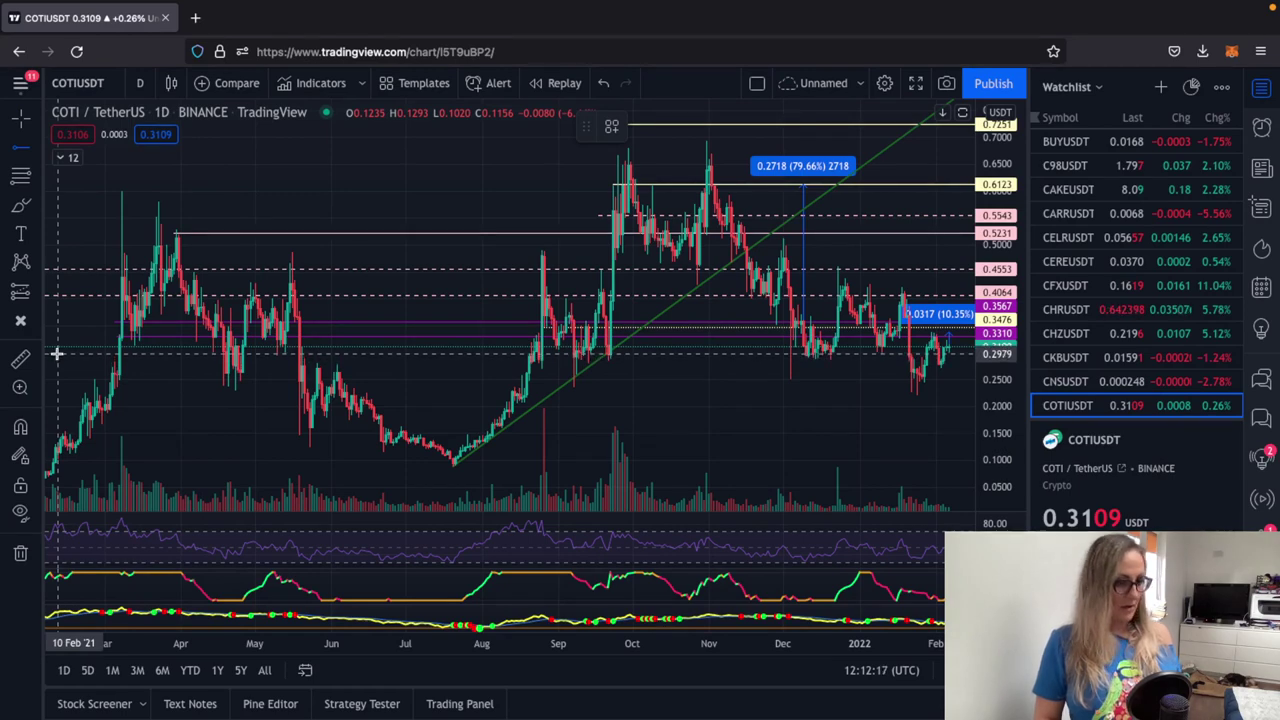
click(57, 353)
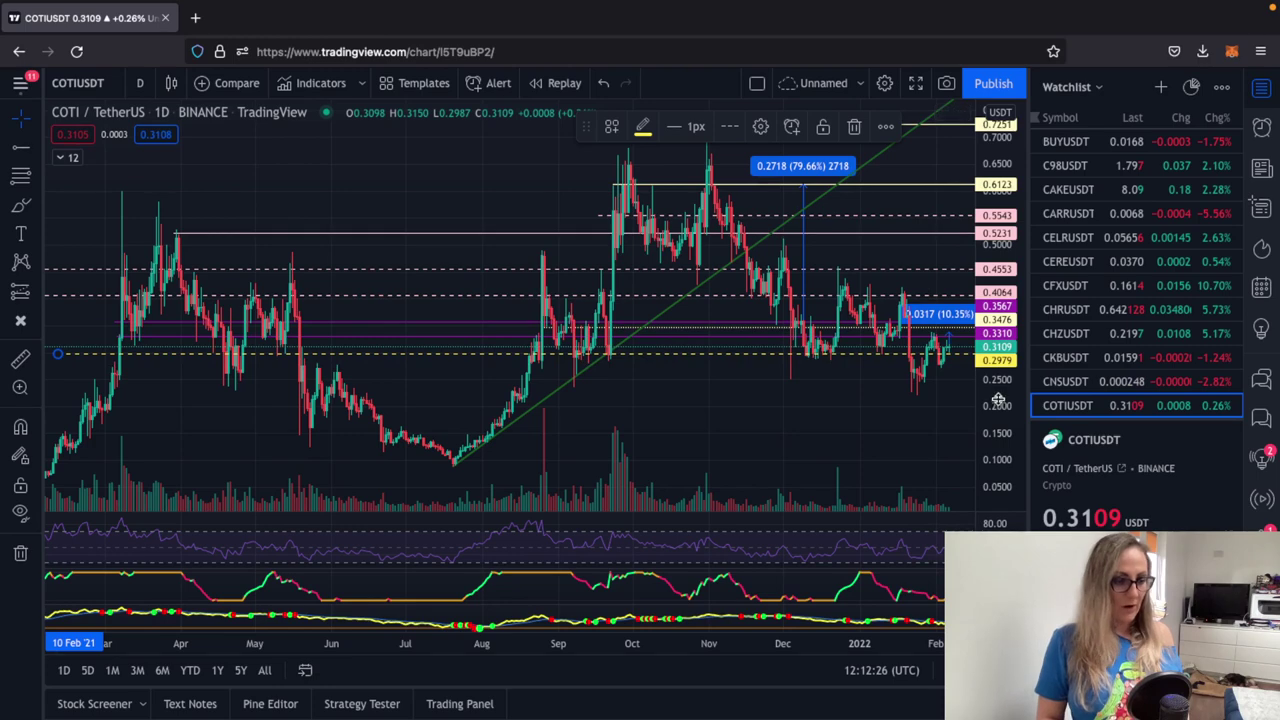
scroll(930, 385, up, 3)
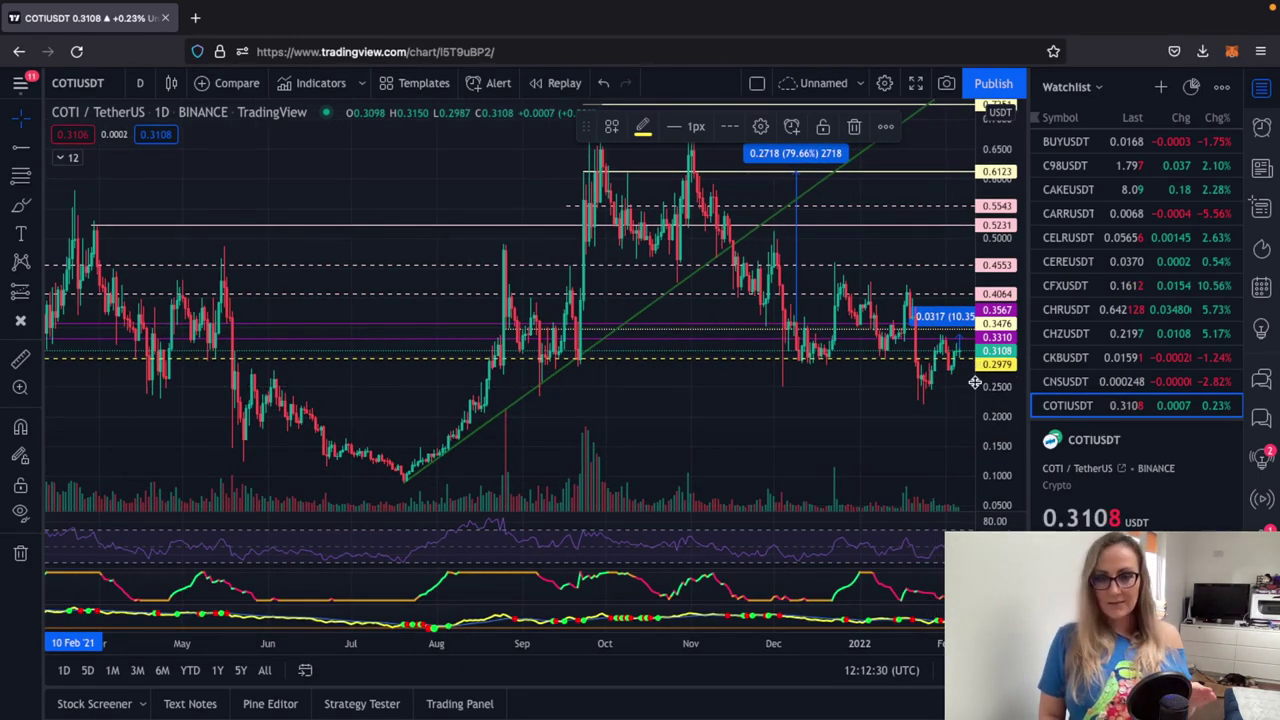
click(140, 88)
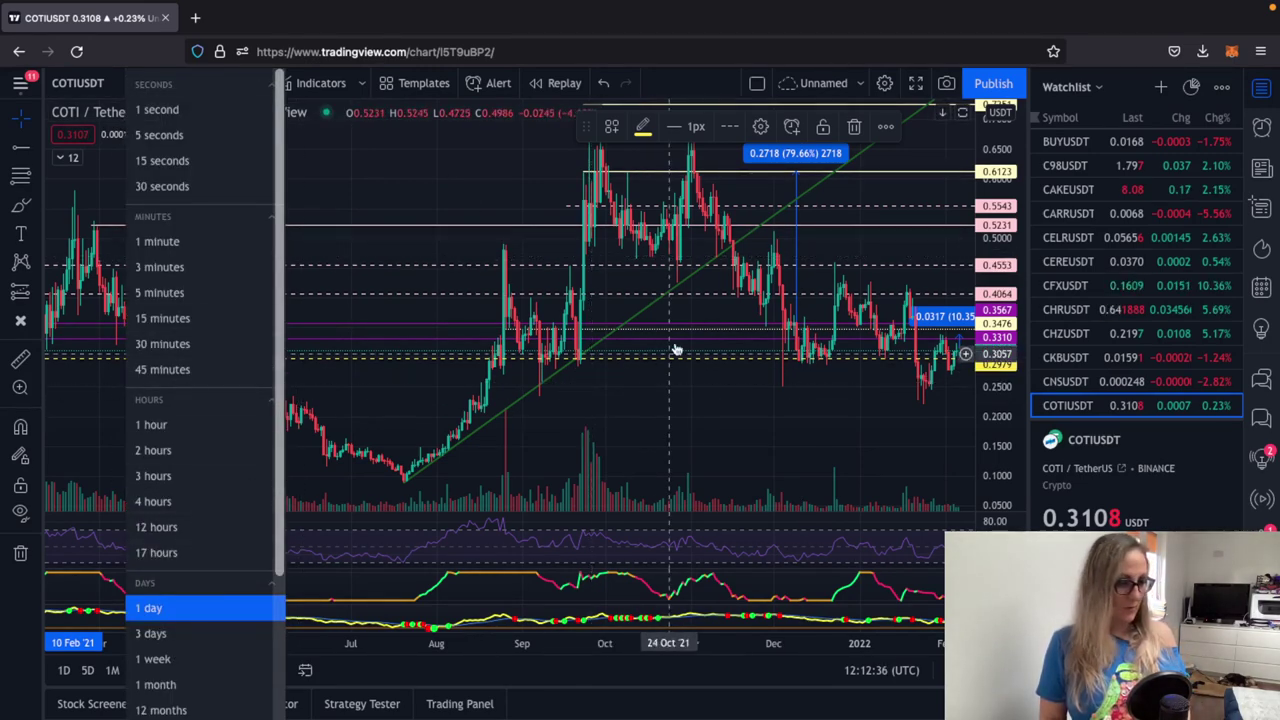
click(177, 502)
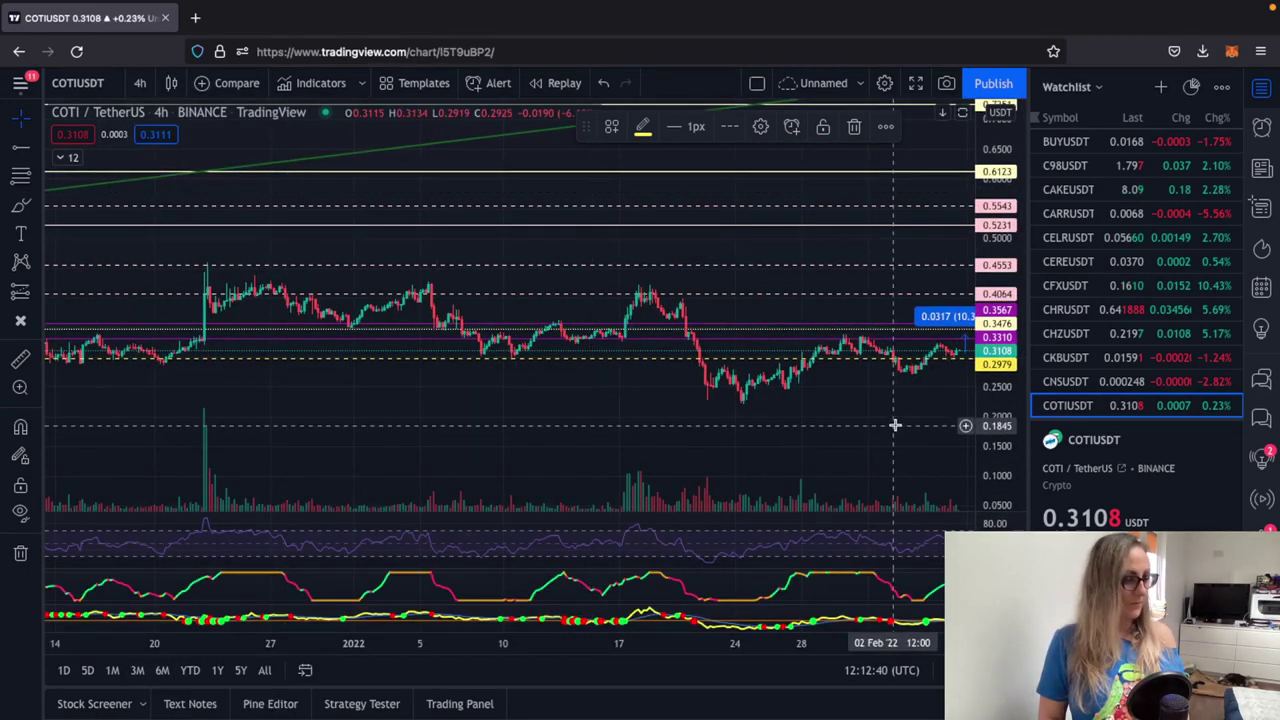
drag(842, 317, 725, 258)
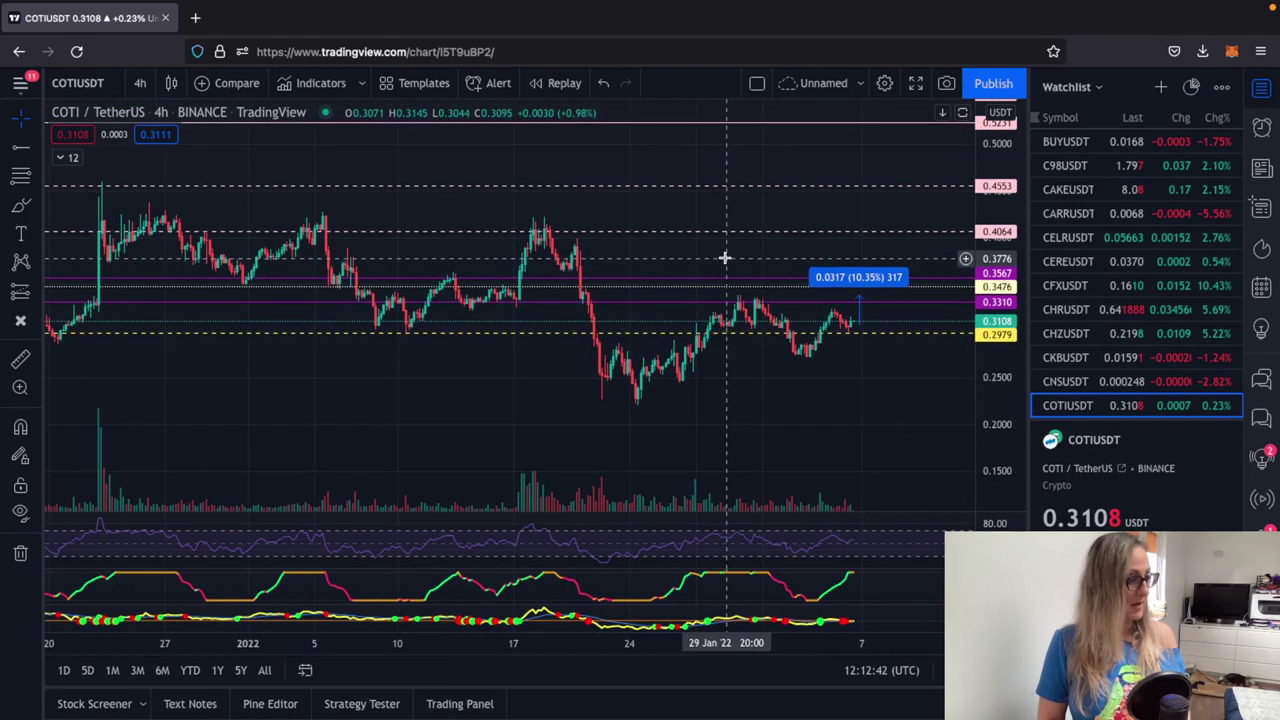
scroll(725, 258, down, 1)
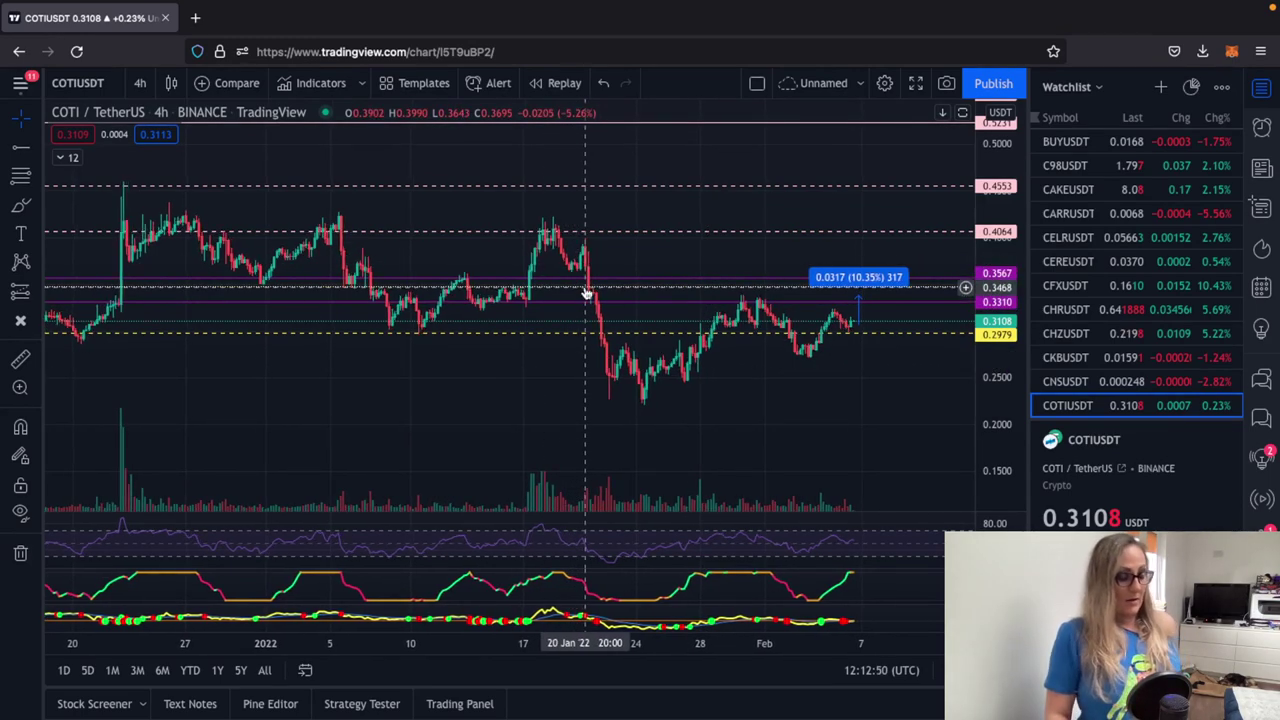
scroll(587, 292, left, 2)
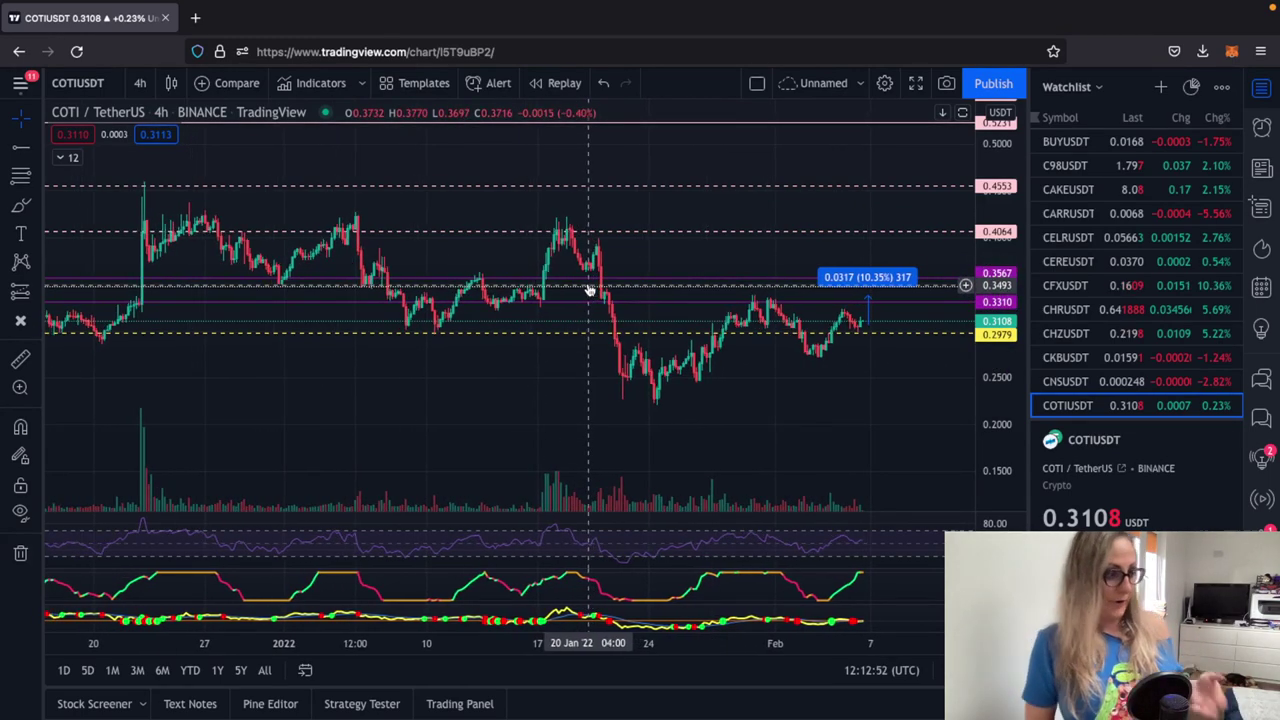
scroll(590, 290, down, 2)
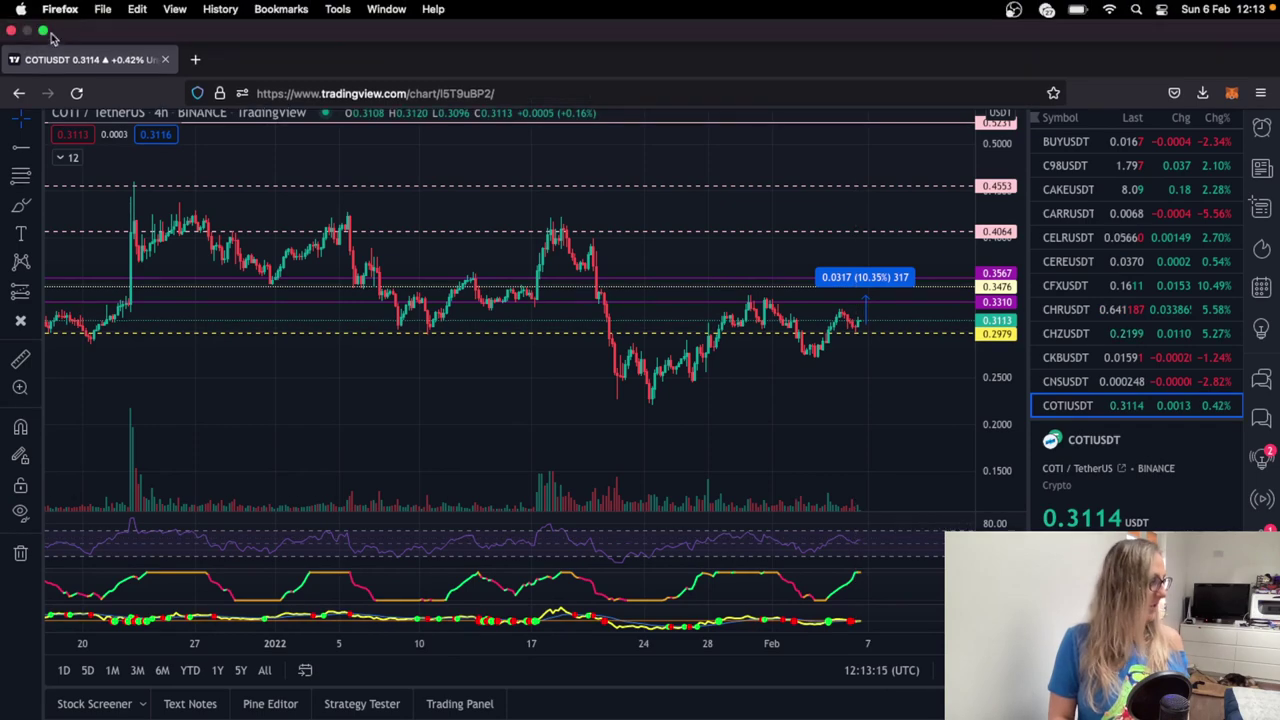
Switch to 1-hour candles, recentre and stretch the price scale, and show all indicators.
click(143, 88)
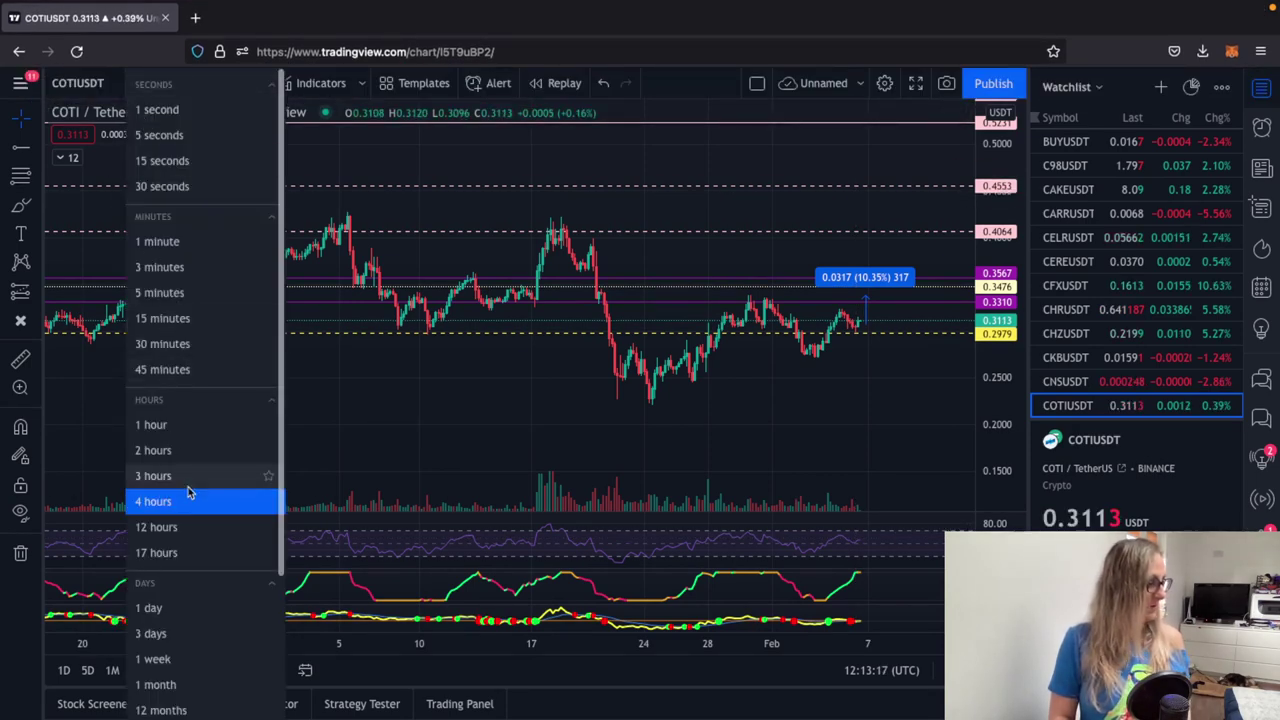
click(186, 427)
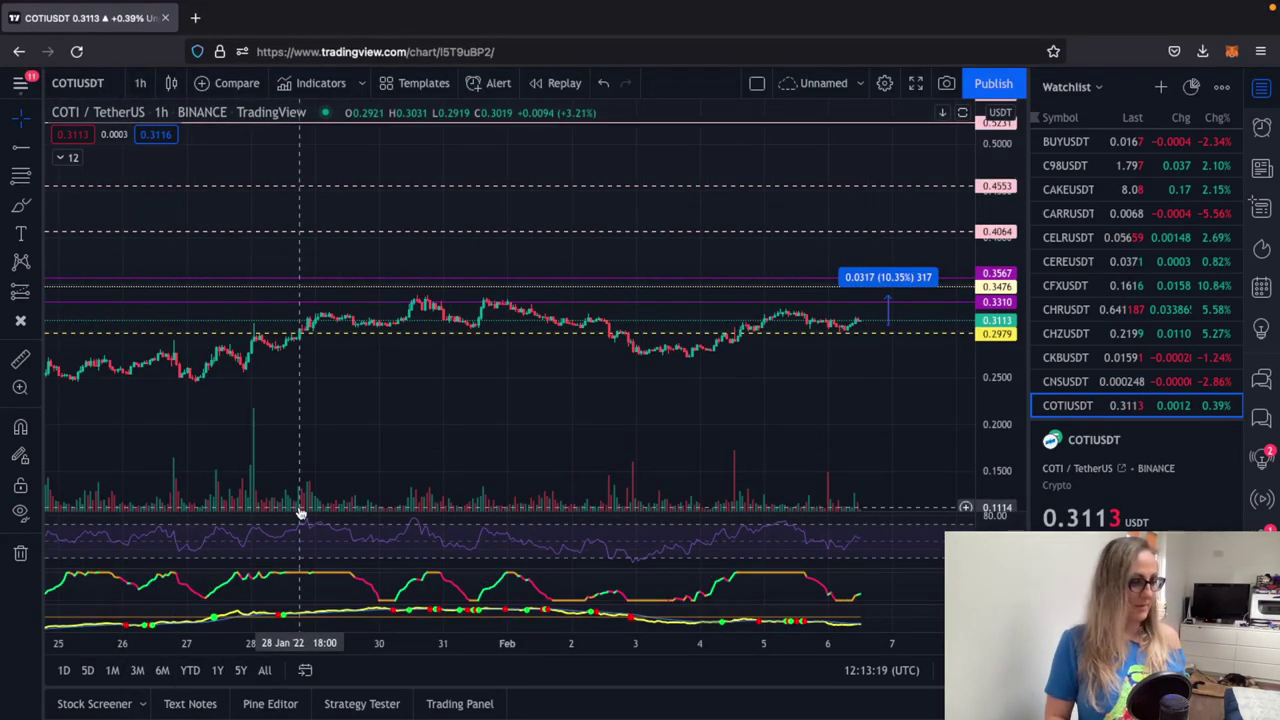
drag(1015, 425, 993, 382)
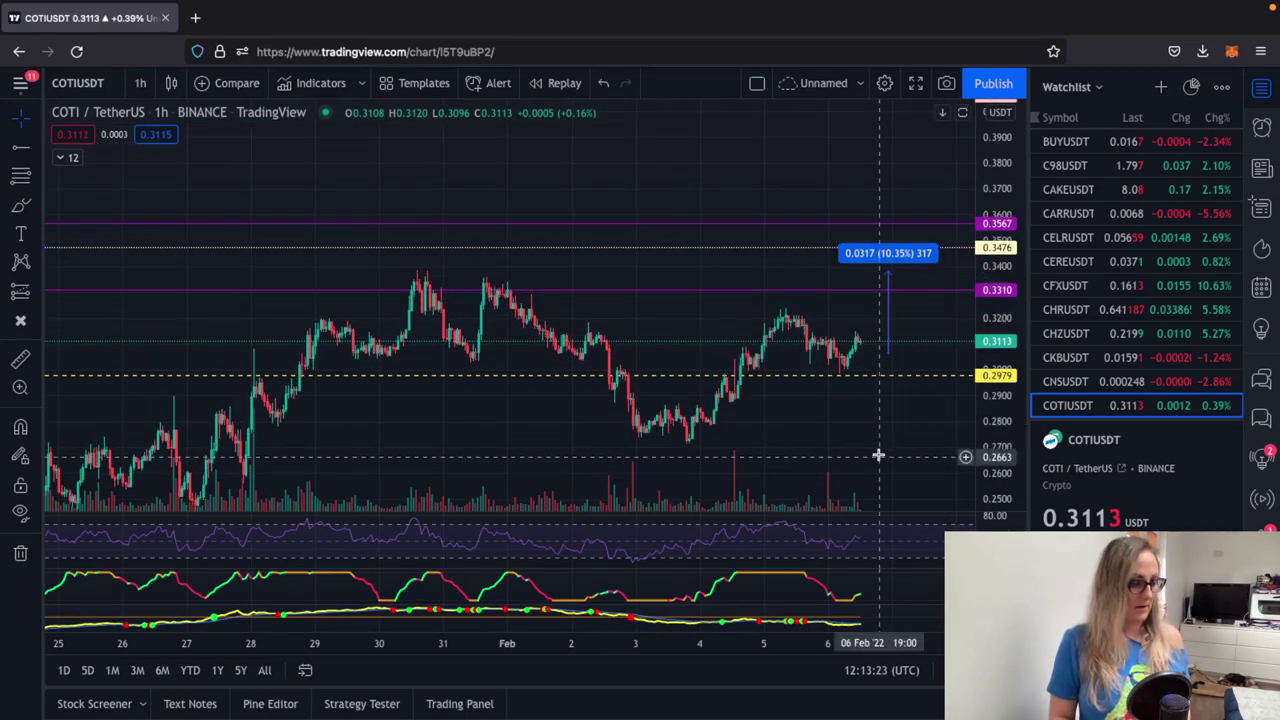
drag(877, 451, 849, 377)
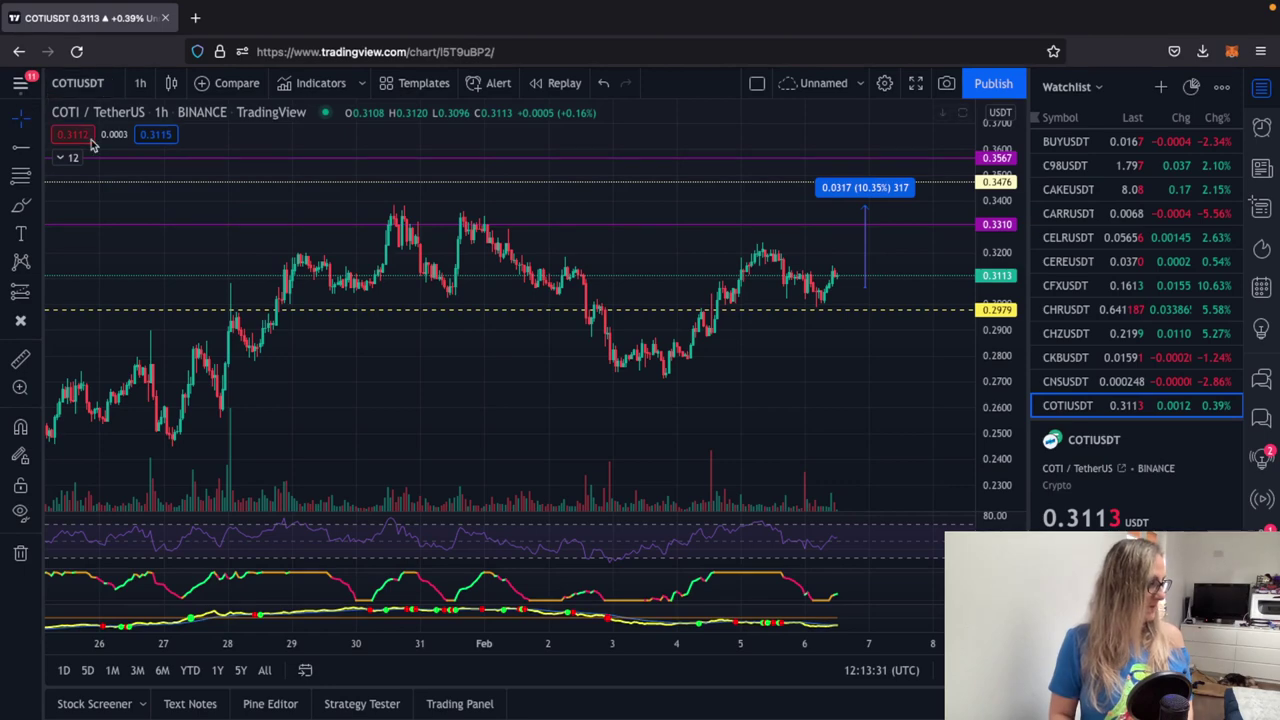
click(66, 160)
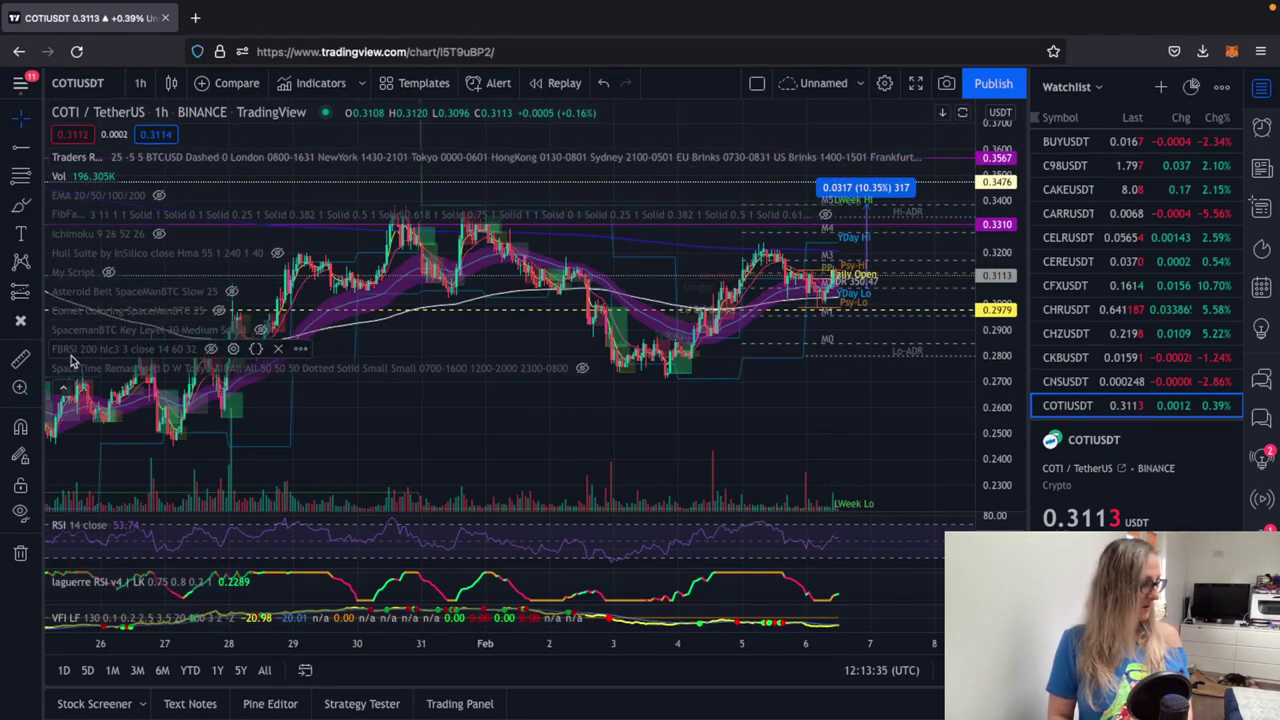
click(65, 391)
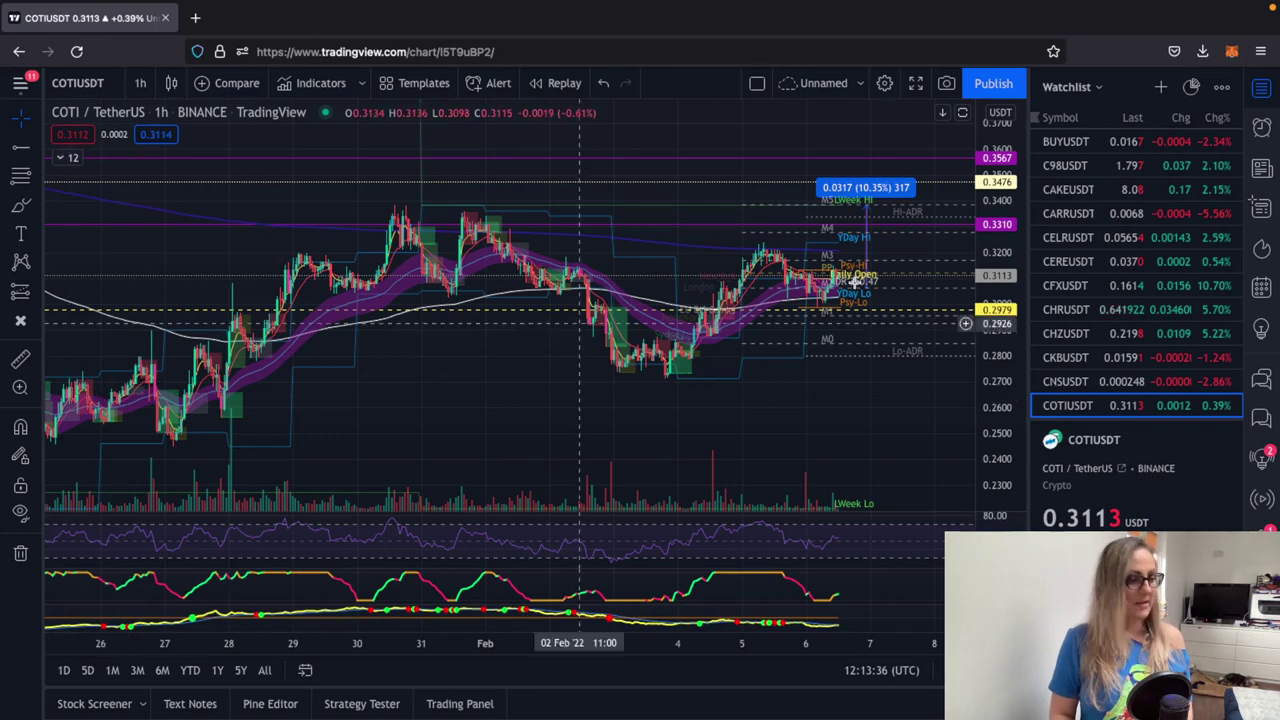
click(917, 84)
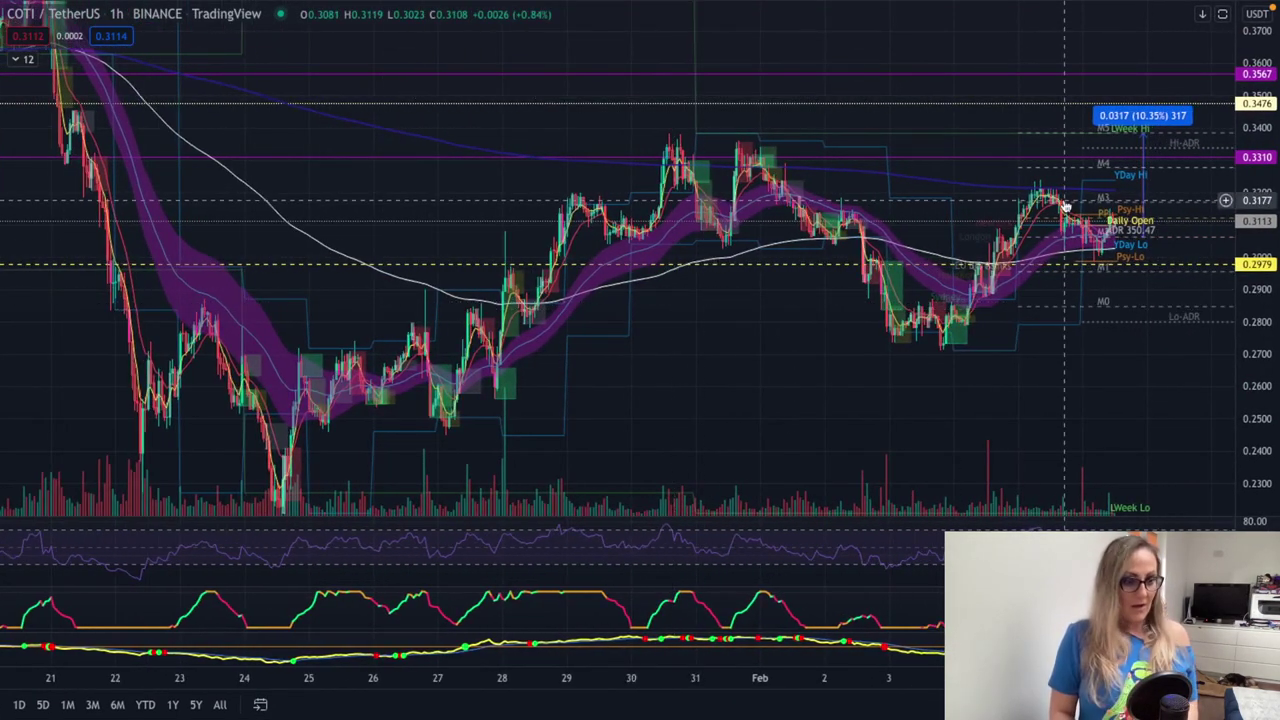
scroll(1091, 247, up, 3)
scroll(1174, 250, up, 4)
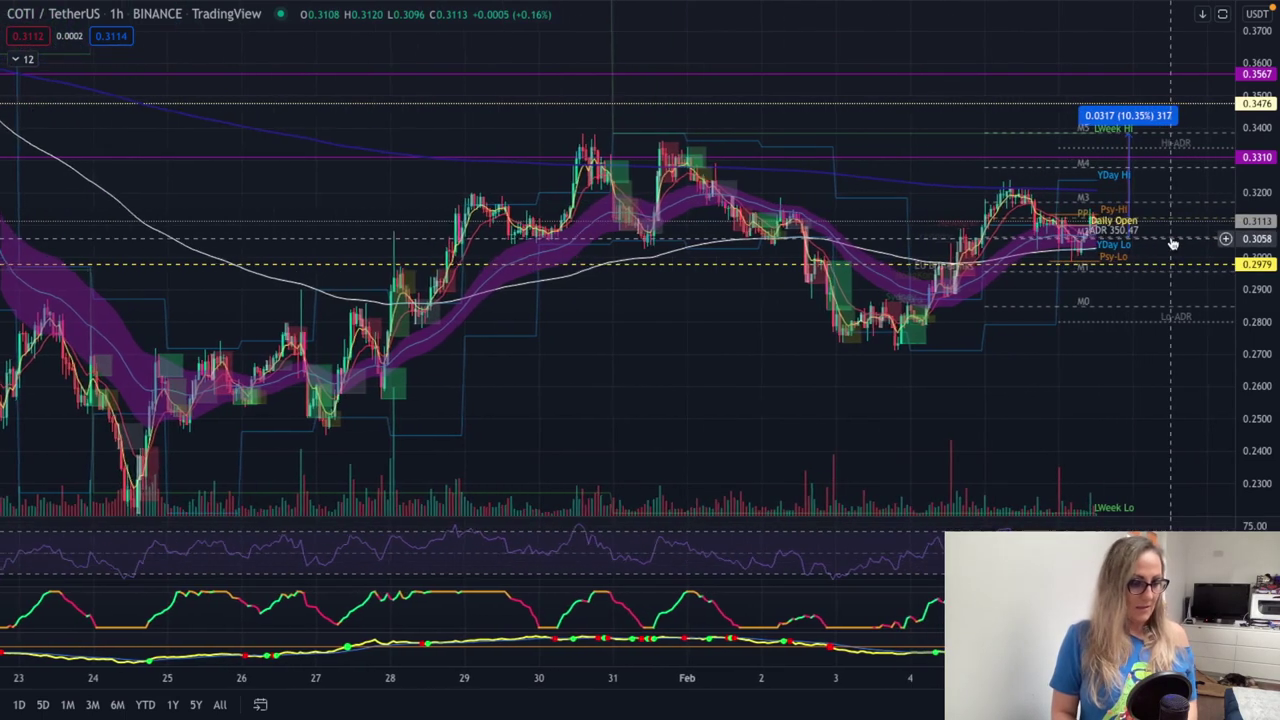
scroll(1178, 268, up, 1)
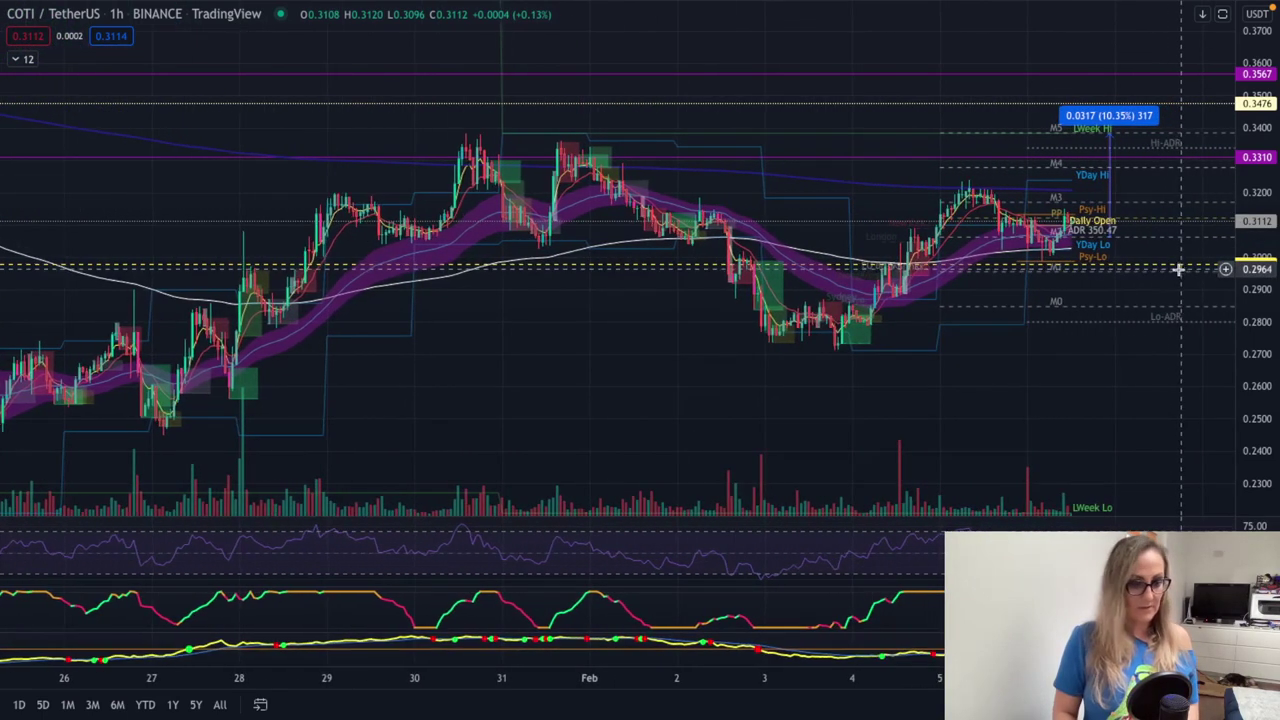
drag(1273, 372, 1270, 320)
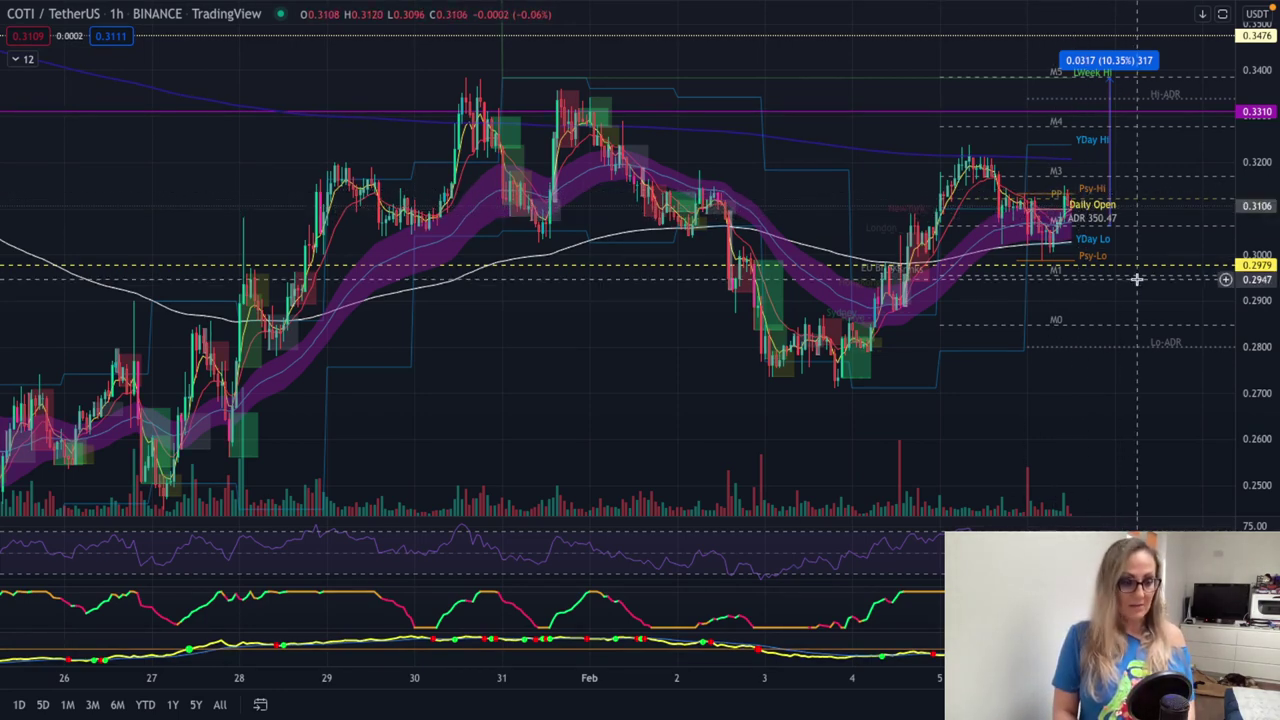
drag(1094, 203, 1083, 203)
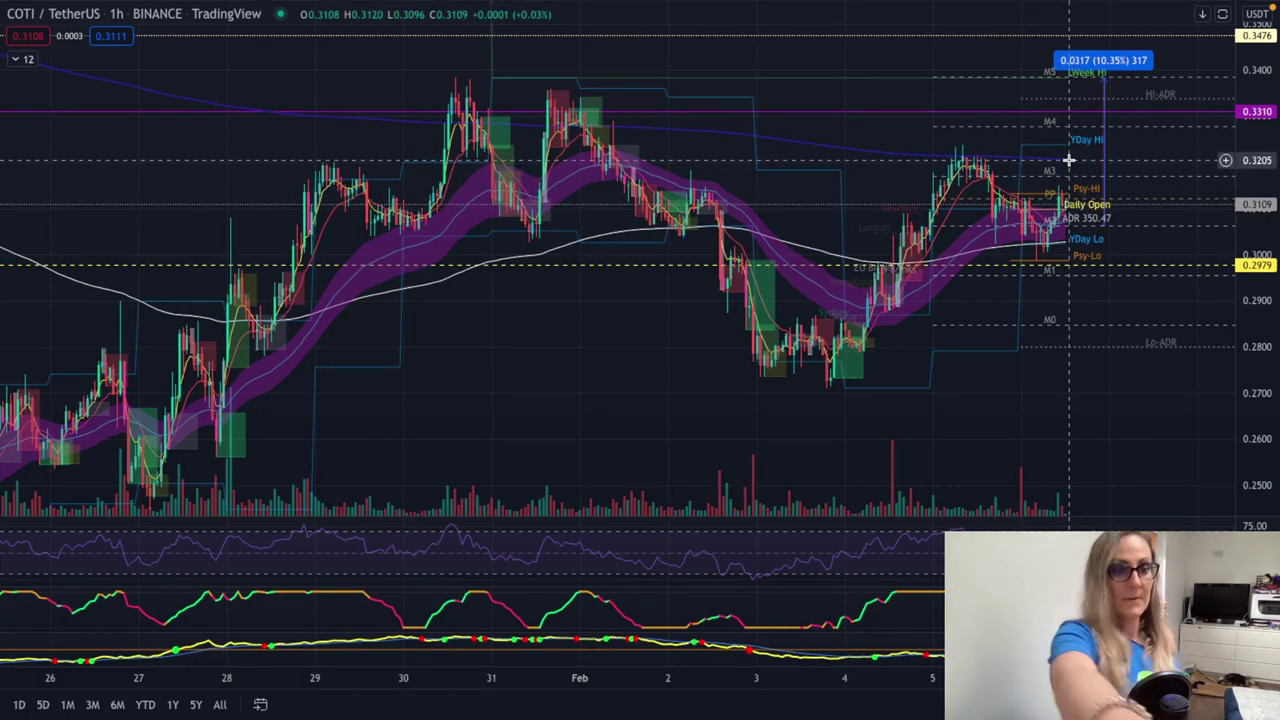
key(Escape)
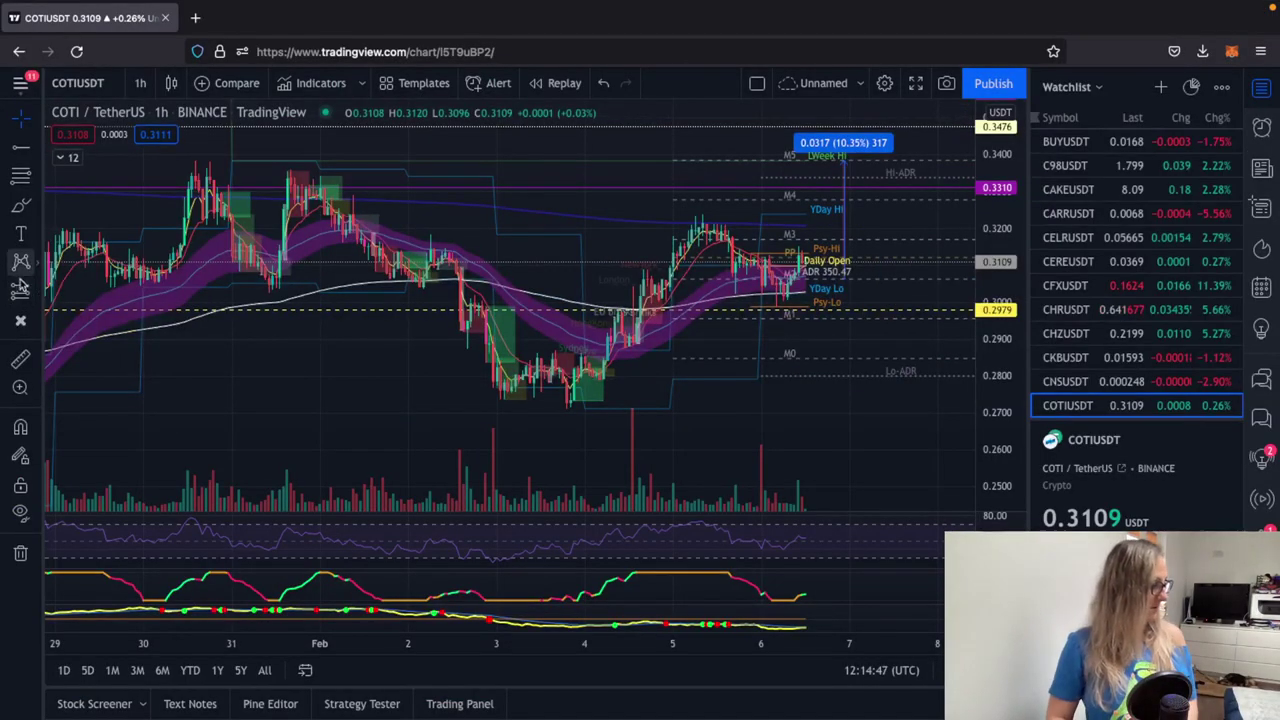
Measure a price range from 0.3097 to 0.3203 (0.0106, 3.43%) and go fullscreen.
click(38, 292)
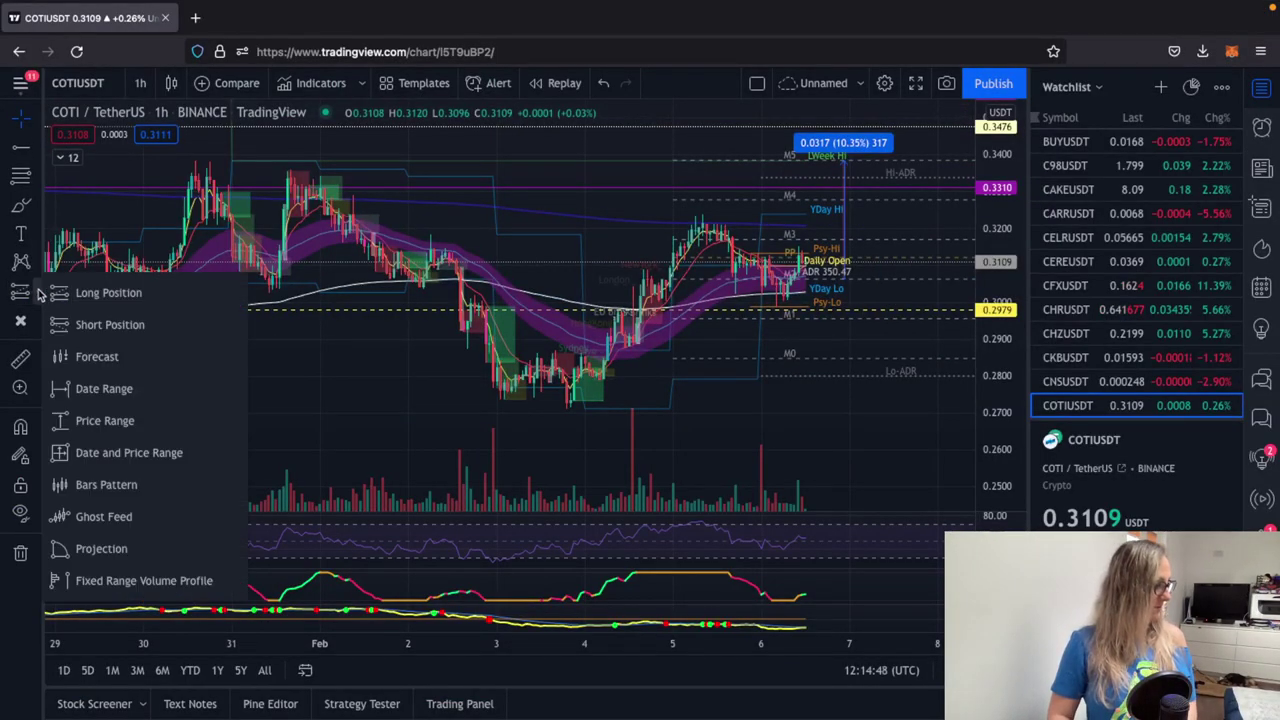
click(72, 421)
click(824, 265)
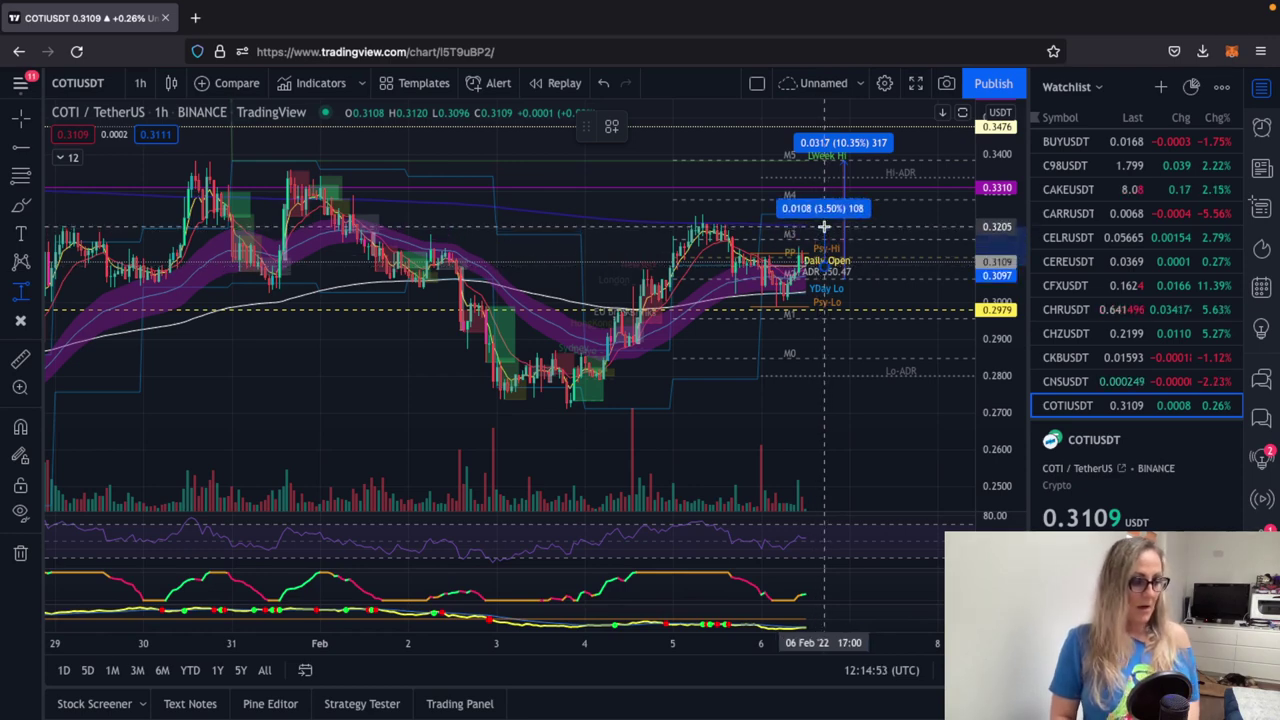
click(823, 227)
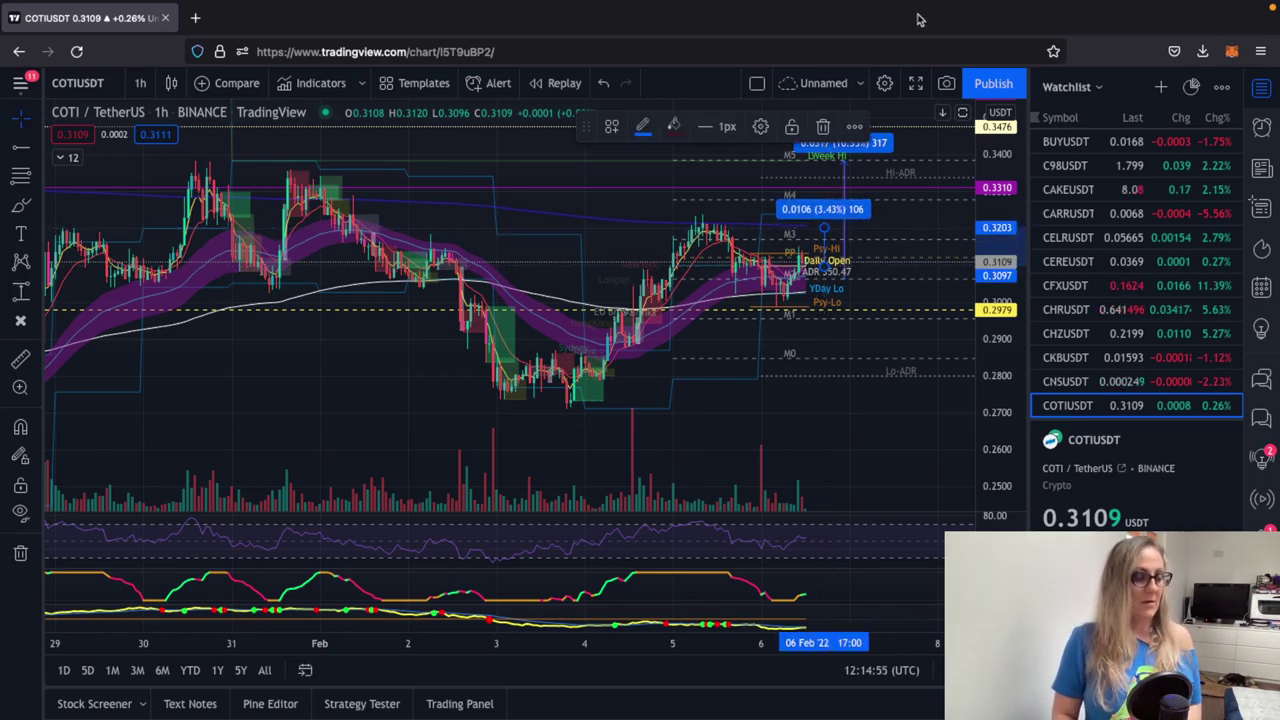
click(916, 84)
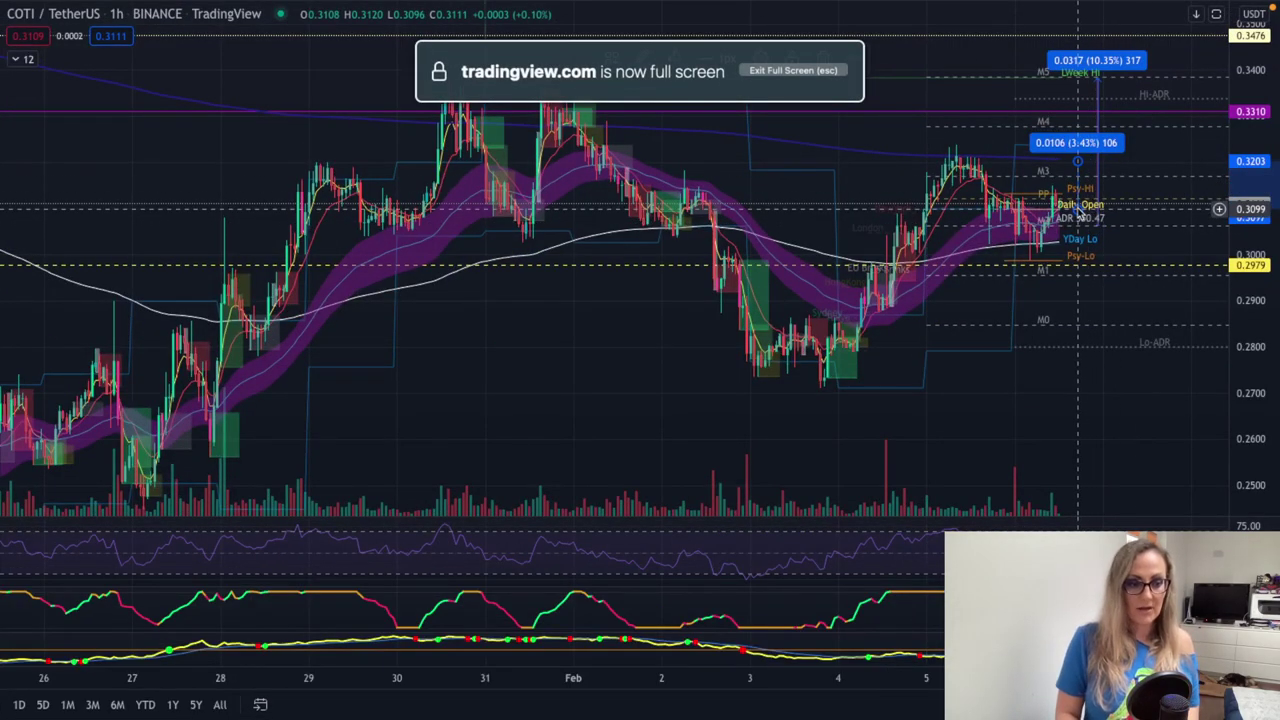
Extend the second measurement's top to about 0.3278, making it 0.0172 (5.53%).
drag(1079, 210, 1080, 206)
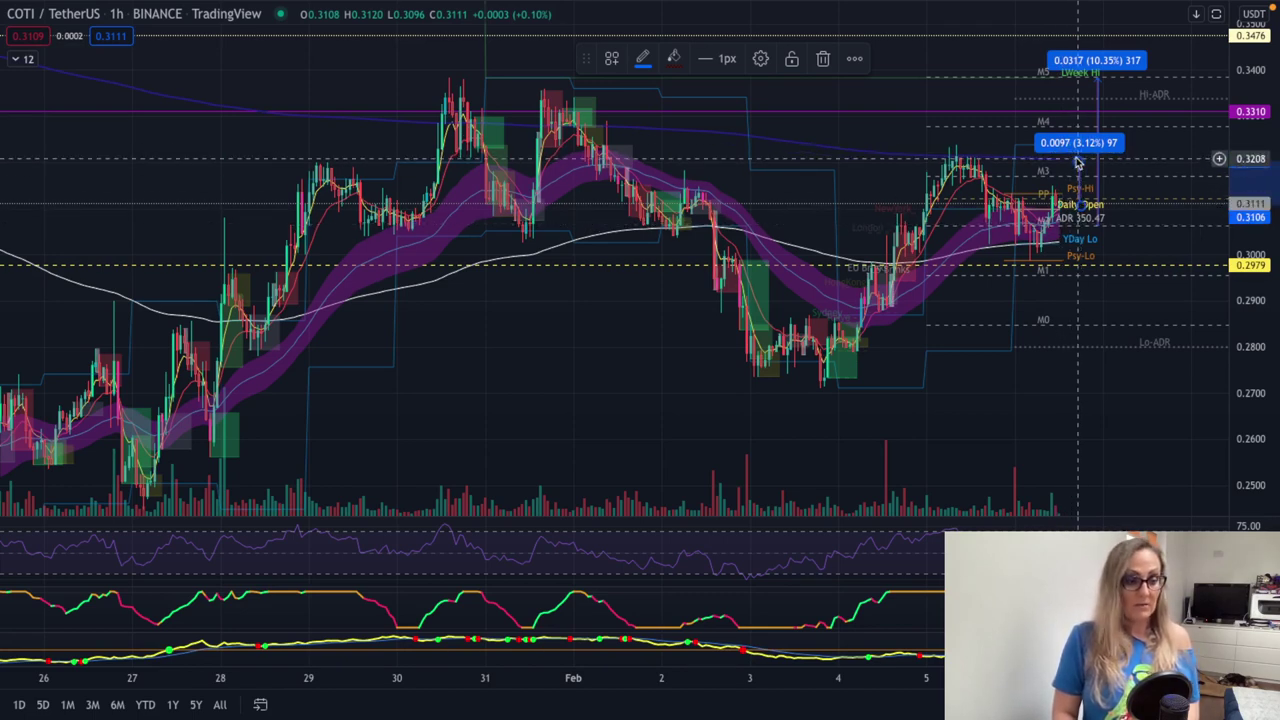
drag(1078, 163, 1078, 130)
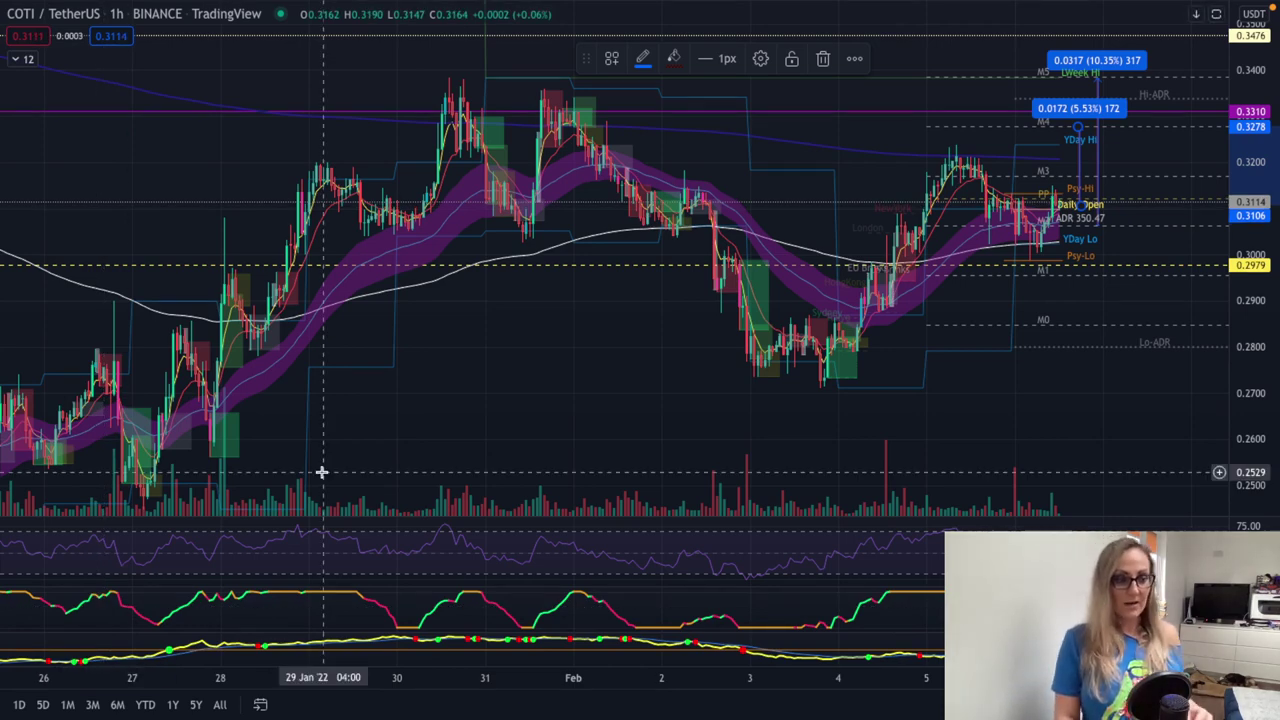
scroll(357, 360, up, 1)
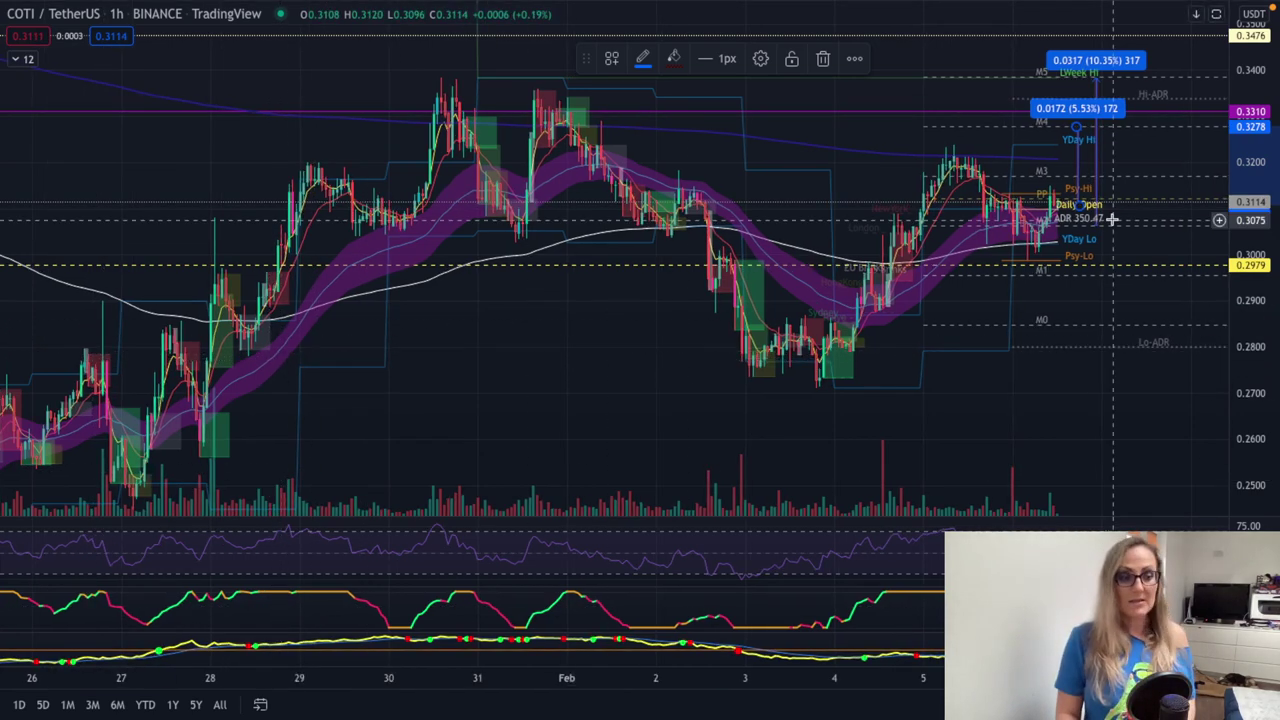
scroll(1046, 232, up, 3)
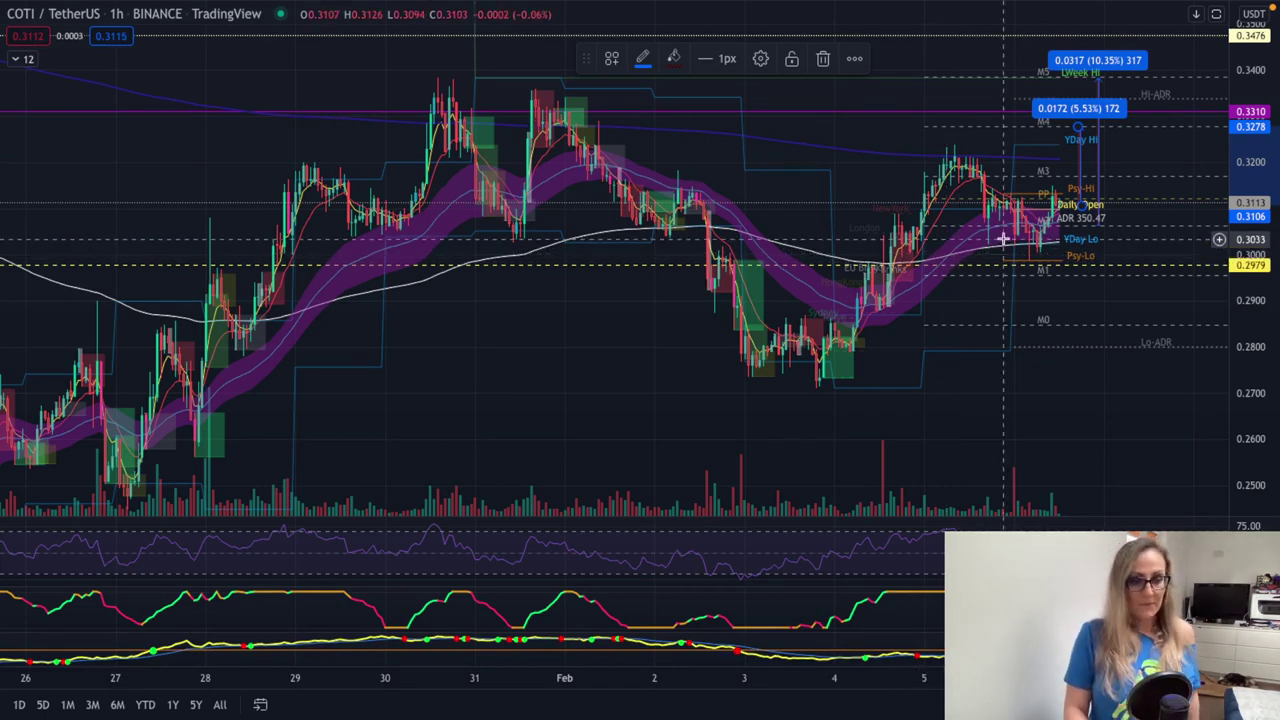
scroll(1046, 237, down, 5)
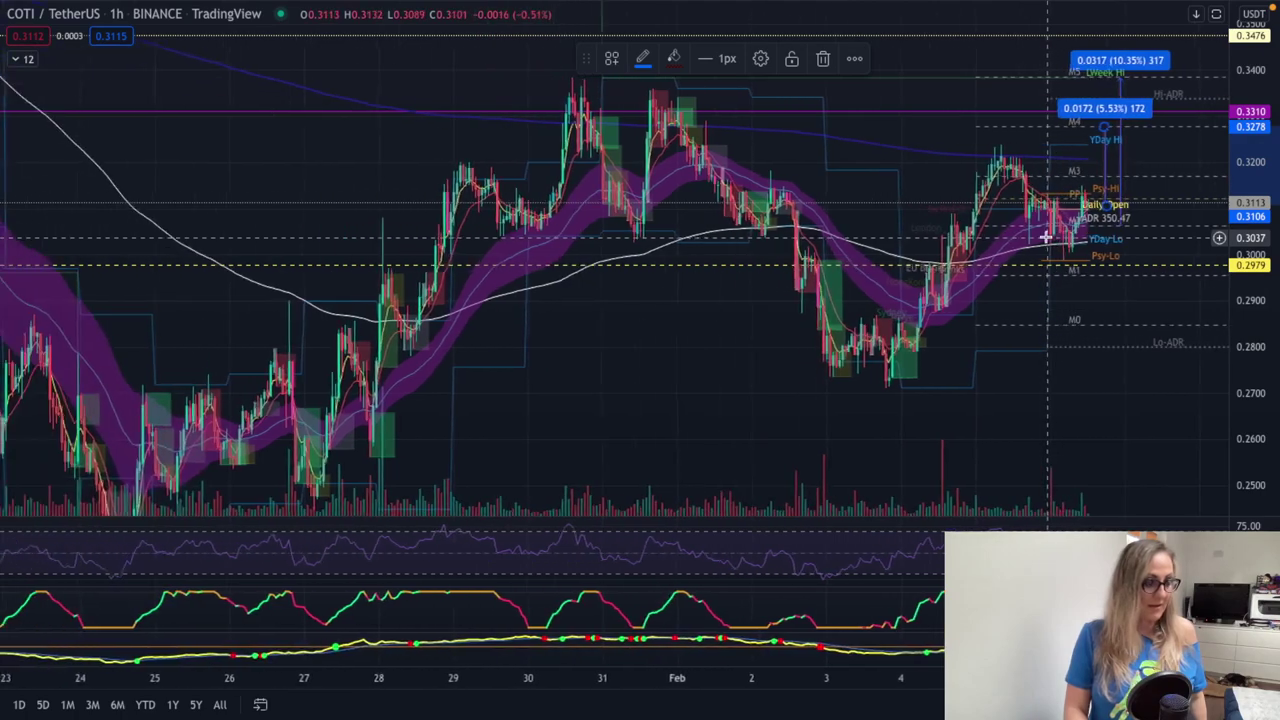
scroll(1046, 237, down, 4)
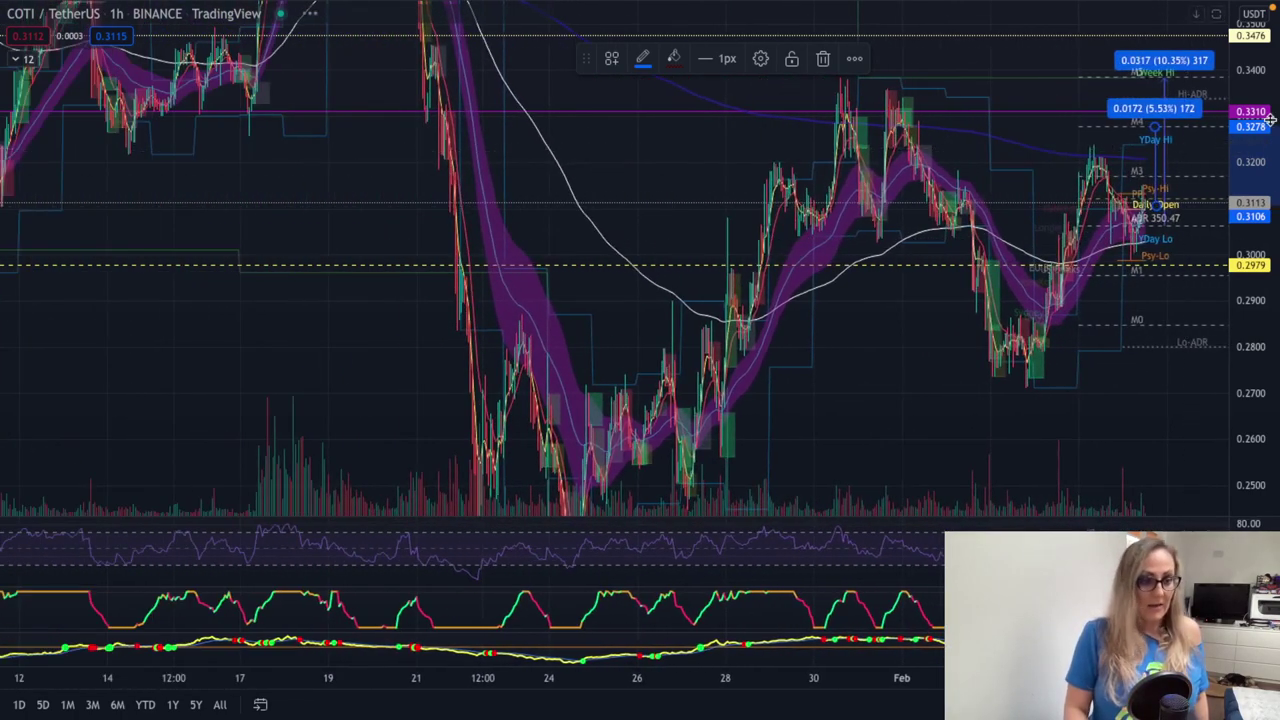
mouse_move(1255, 127)
mouse_down()
mouse_move(951, 163)
mouse_move(913, 210)
mouse_up()
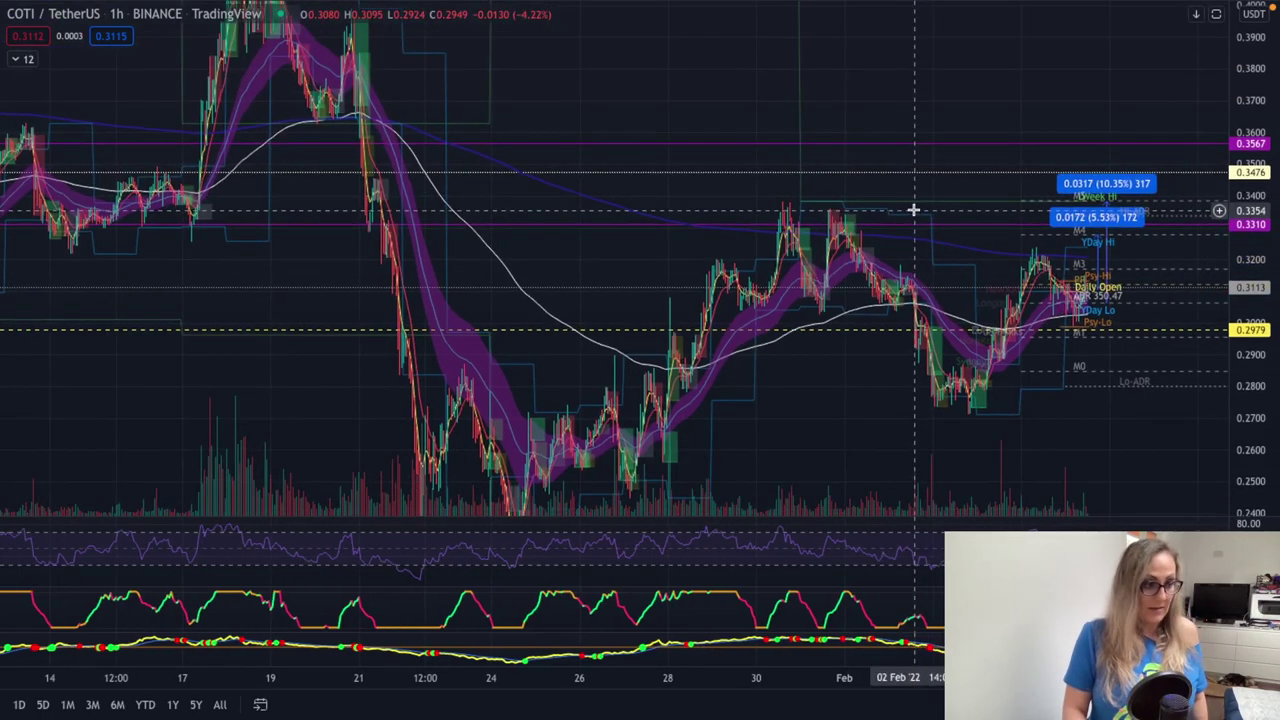
scroll(913, 210, up, 3)
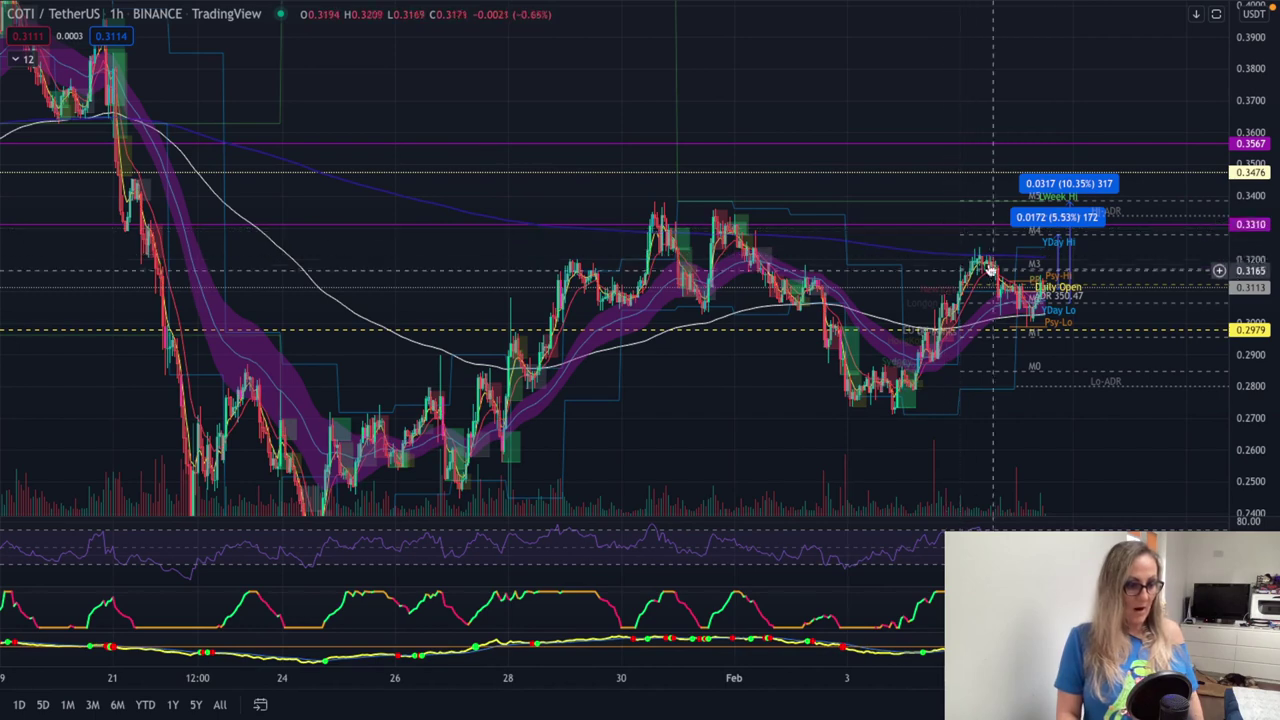
scroll(970, 262, right, 2)
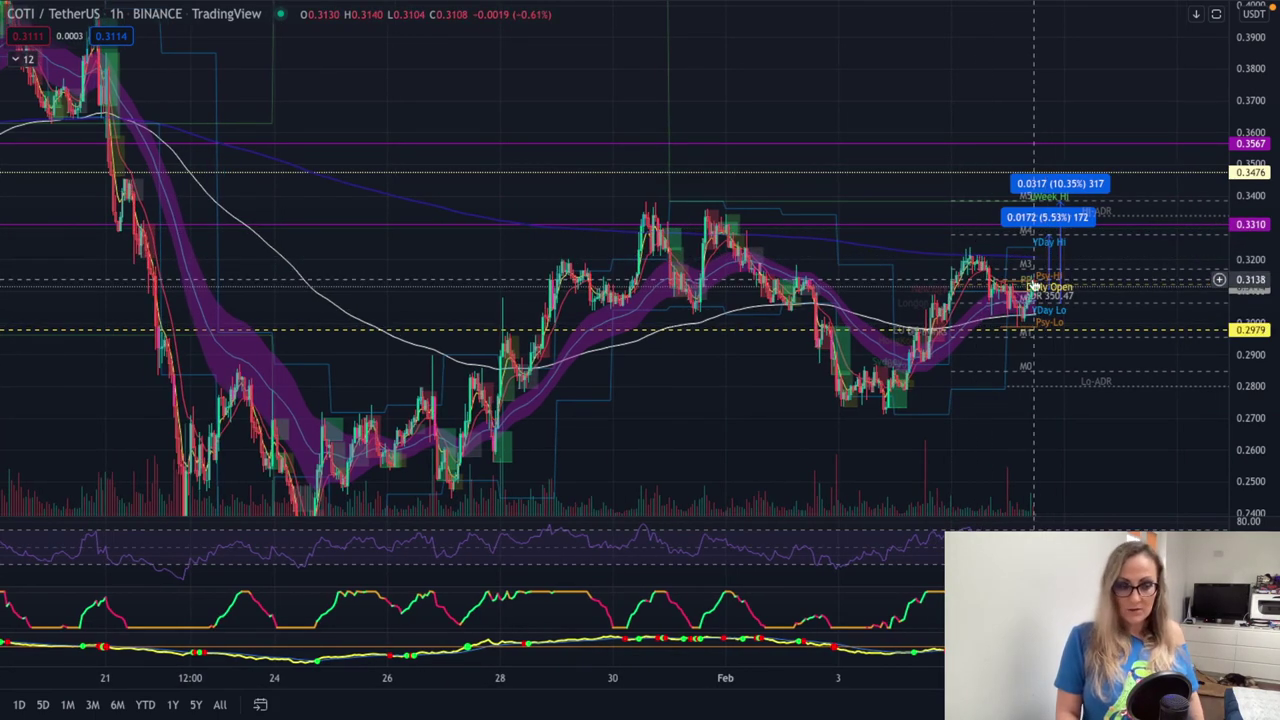
scroll(1031, 300, left, 1)
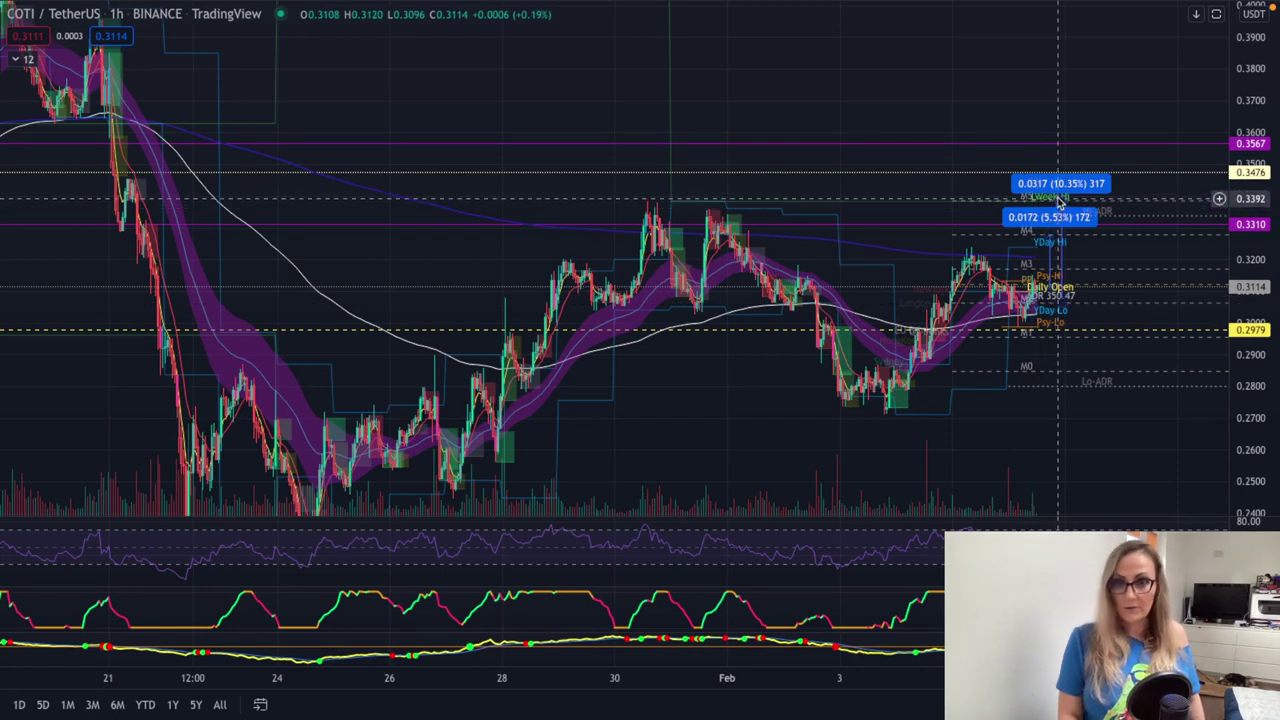
scroll(1060, 200, left, 2)
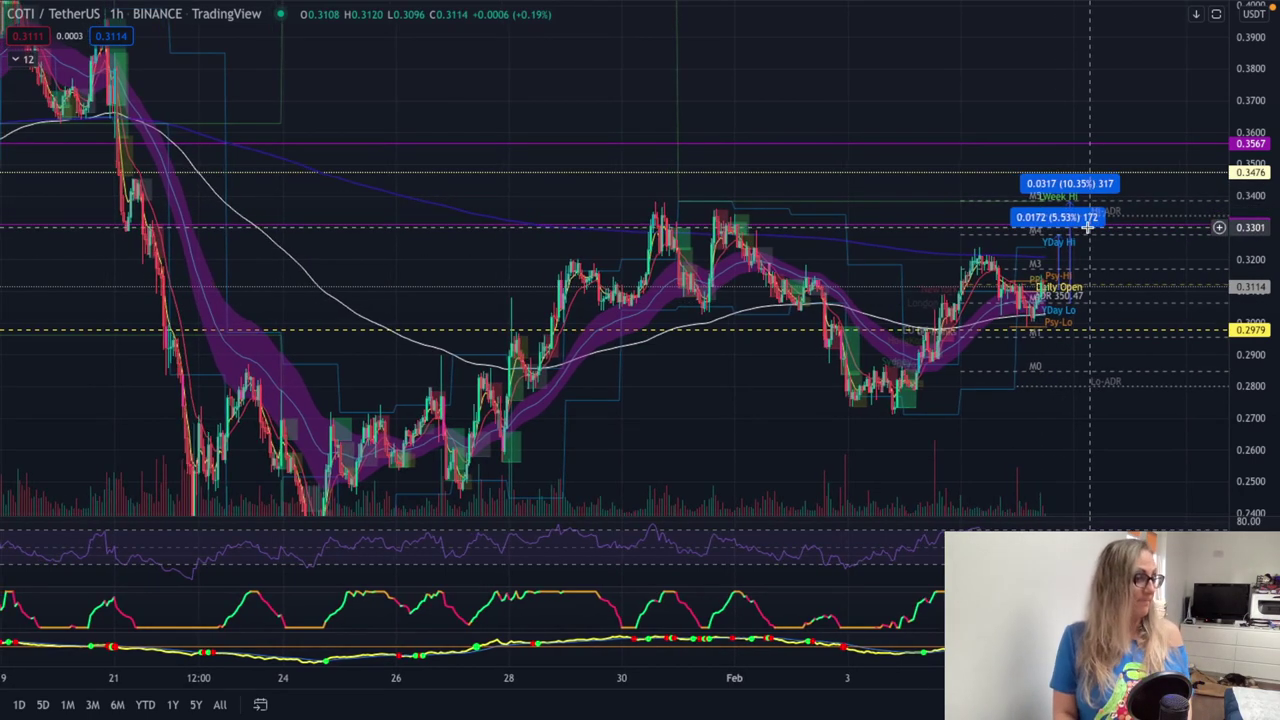
scroll(1088, 228, left, 2)
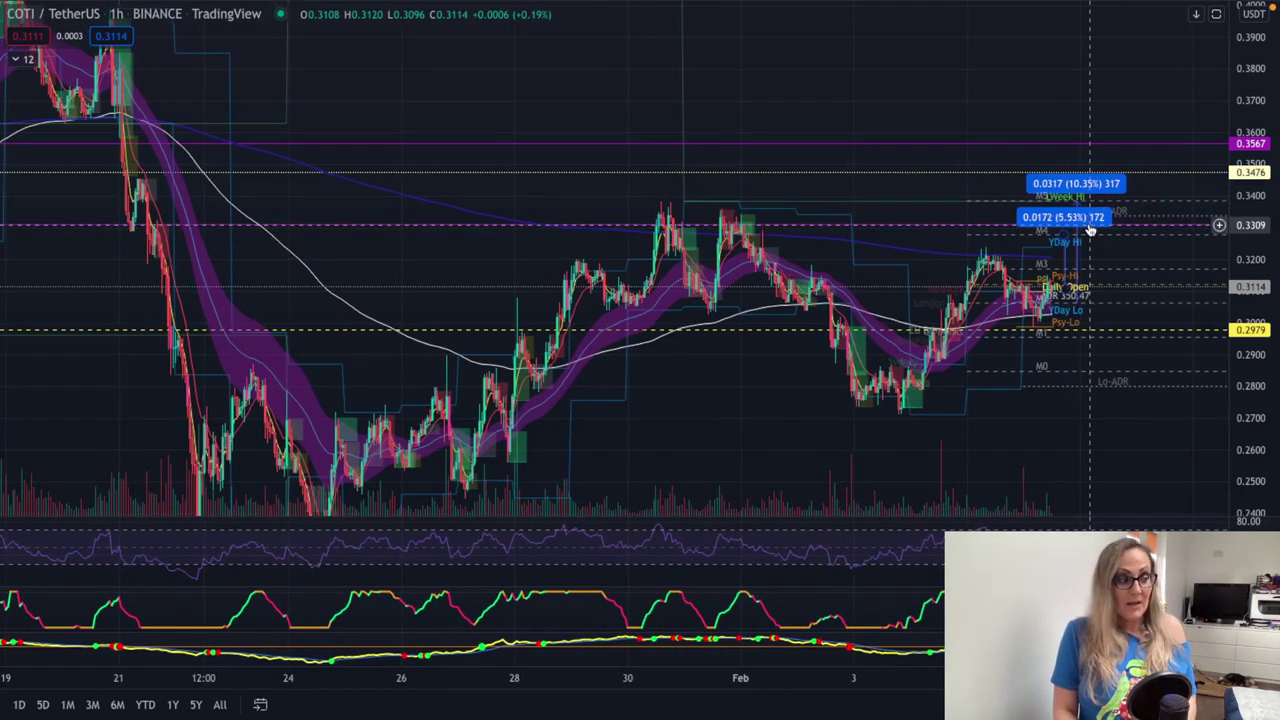